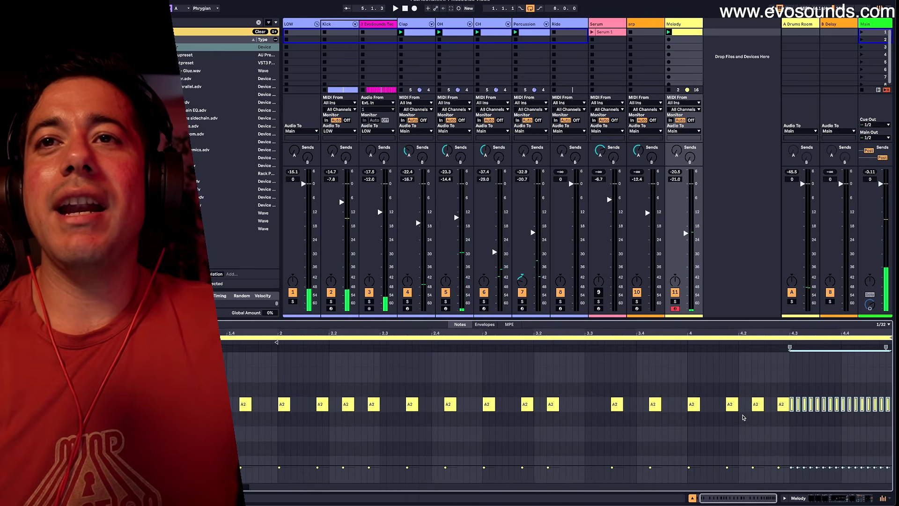
Step: Thin the run of short A2 notes at the end of the Melody clip into an irregular rhythm and audition it
click(736, 418)
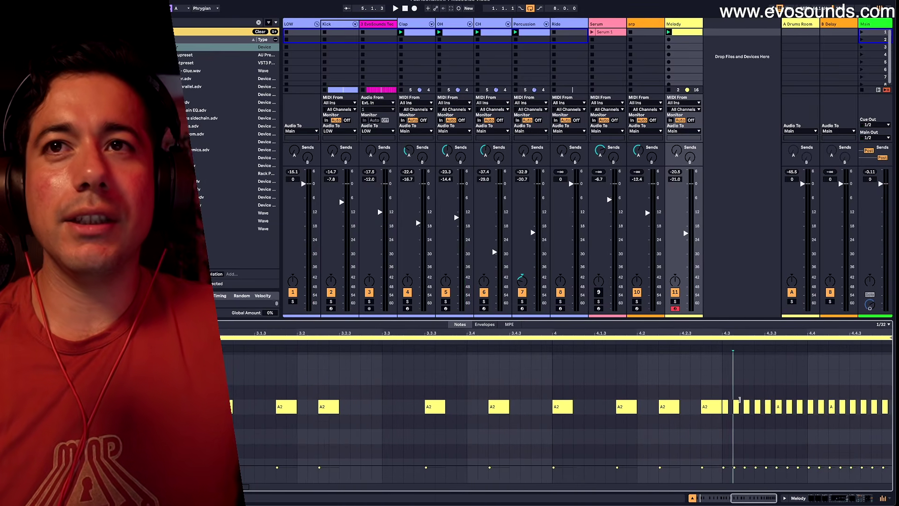
key(ctrl+z)
key(space)
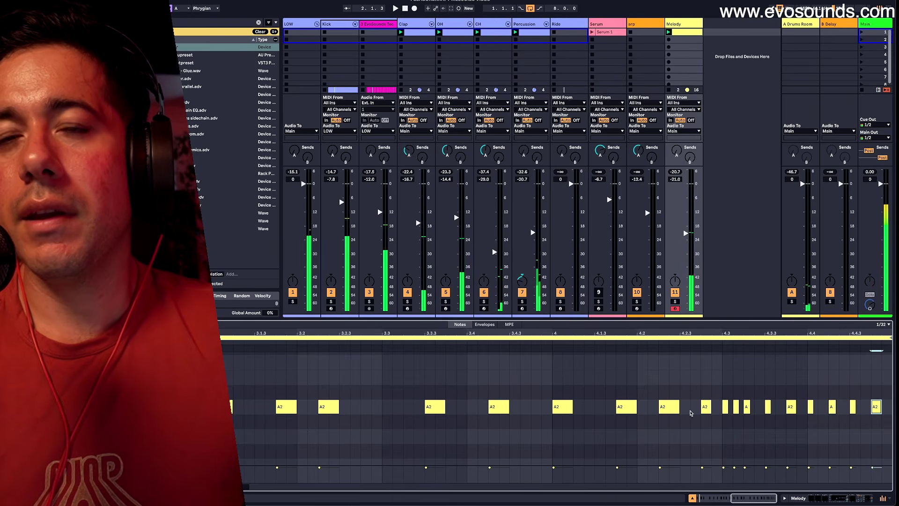
key(minus)
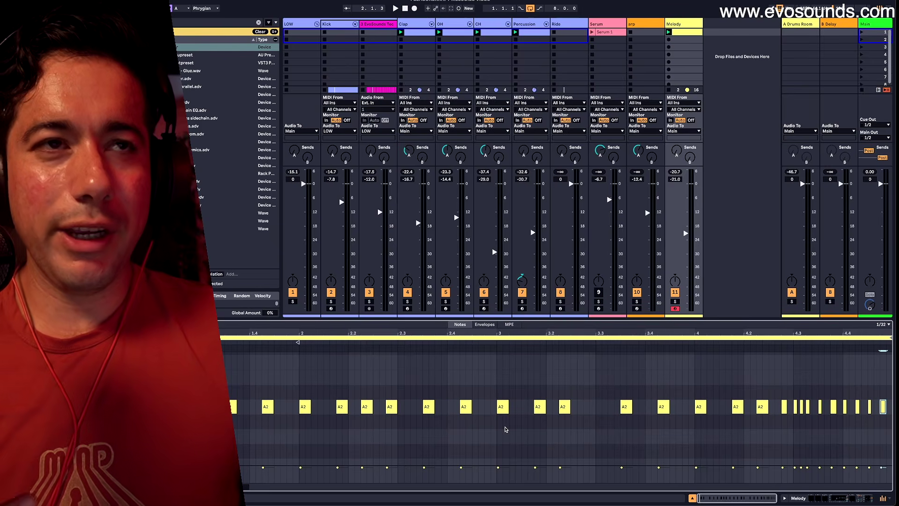
key(space)
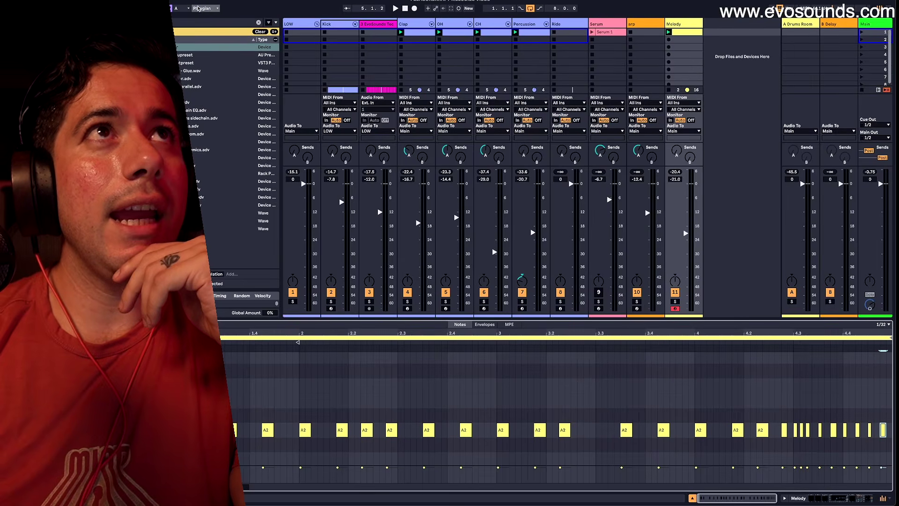
Step: Set the scale to A Minor for the Melody clip
click(197, 8)
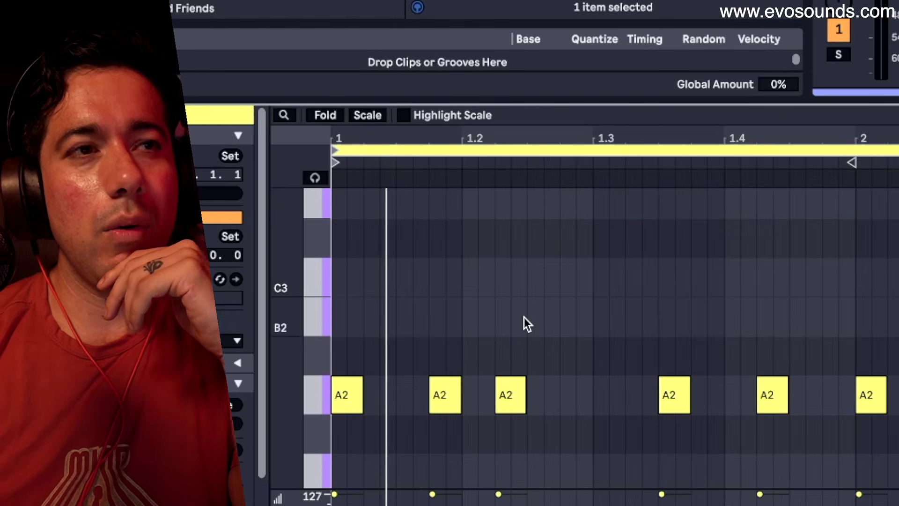
scroll(523, 317, down, 3)
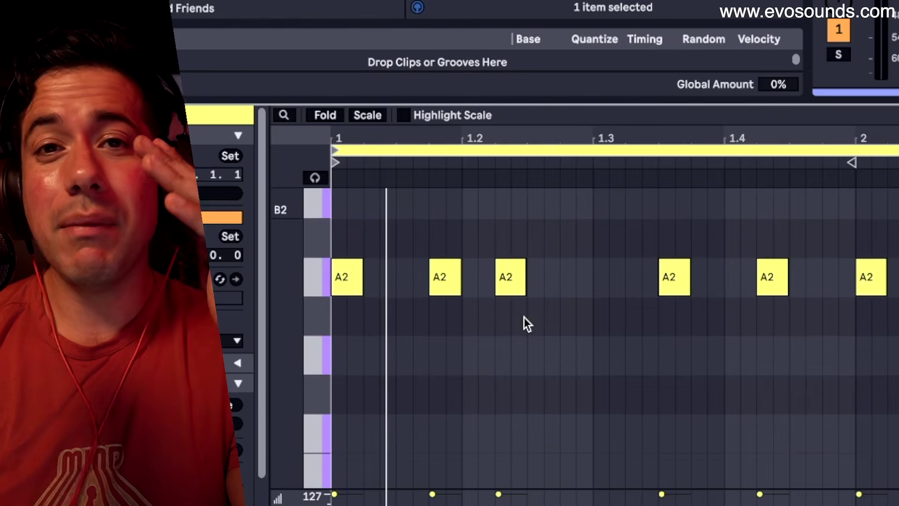
scroll(524, 317, up, 1)
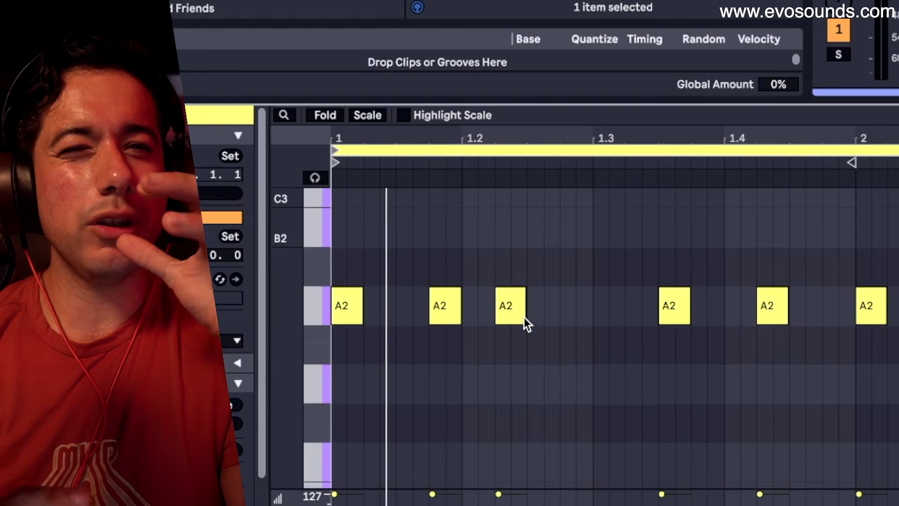
scroll(524, 318, up, 2)
scroll(311, 309, up, 1)
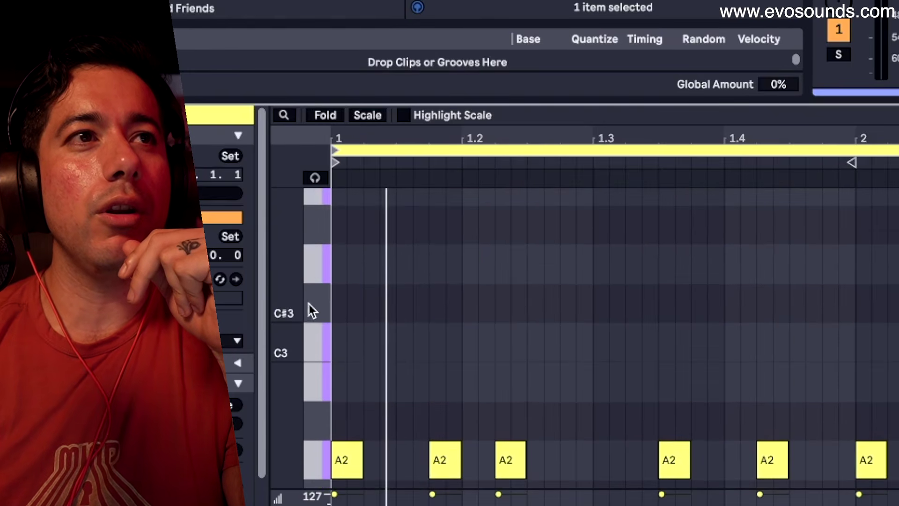
mouse_move(310, 309)
mouse_down()
mouse_move(281, 310)
mouse_move(294, 309)
mouse_up()
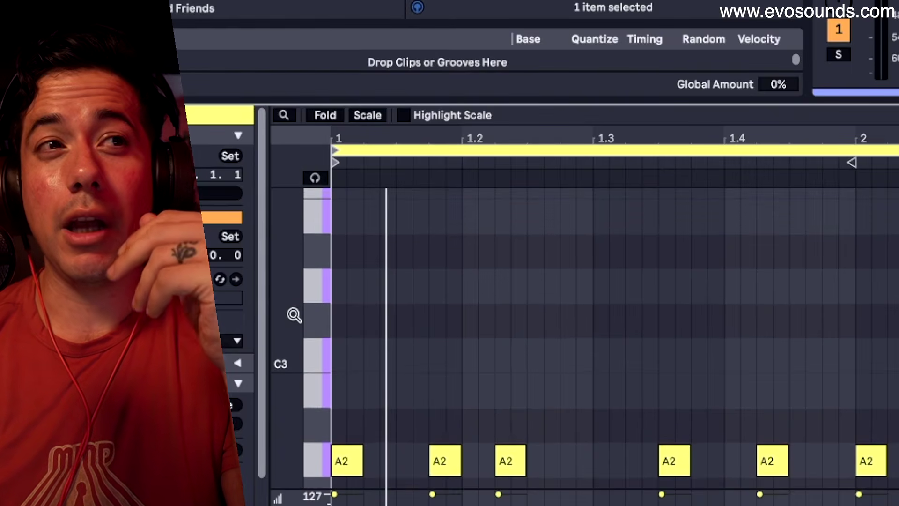
Step: Stack B2, C3 and D3 notes above the first A2, each matching that note's length
click(342, 462)
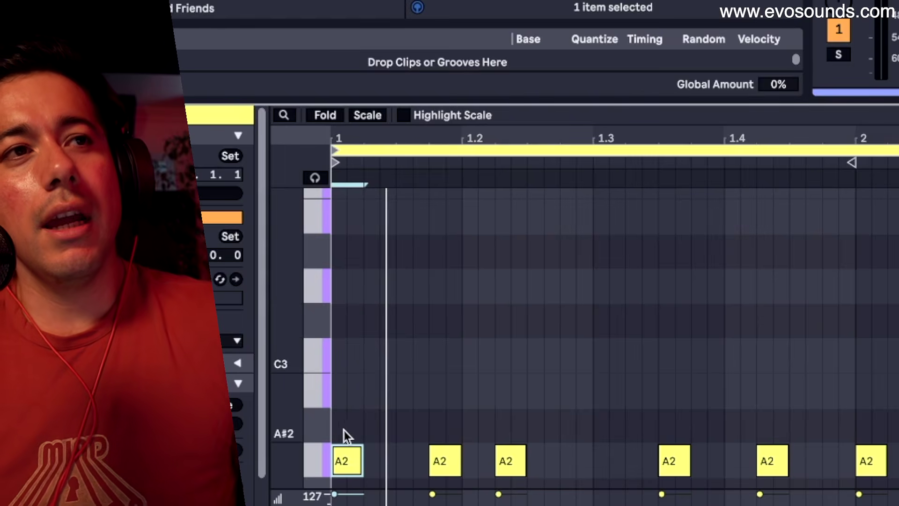
double_click(351, 403)
key(ctrl+u)
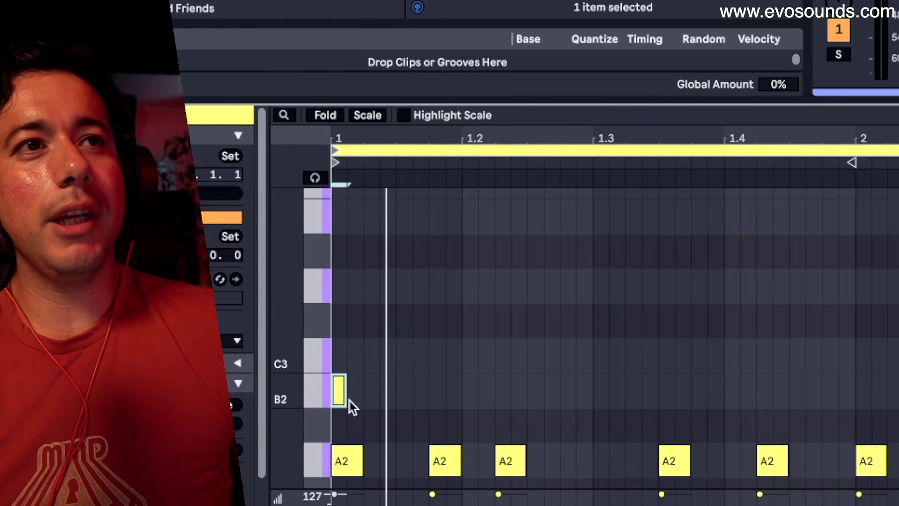
drag(351, 401, 350, 366)
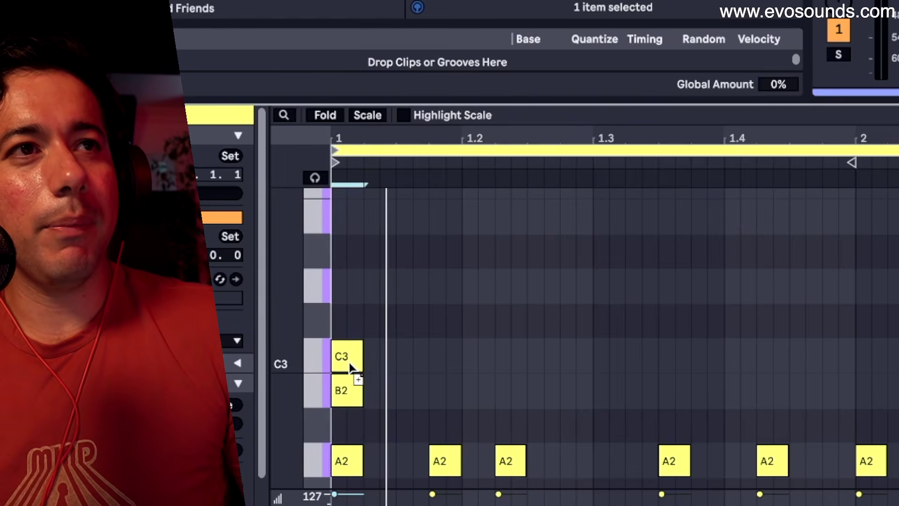
double_click(346, 295)
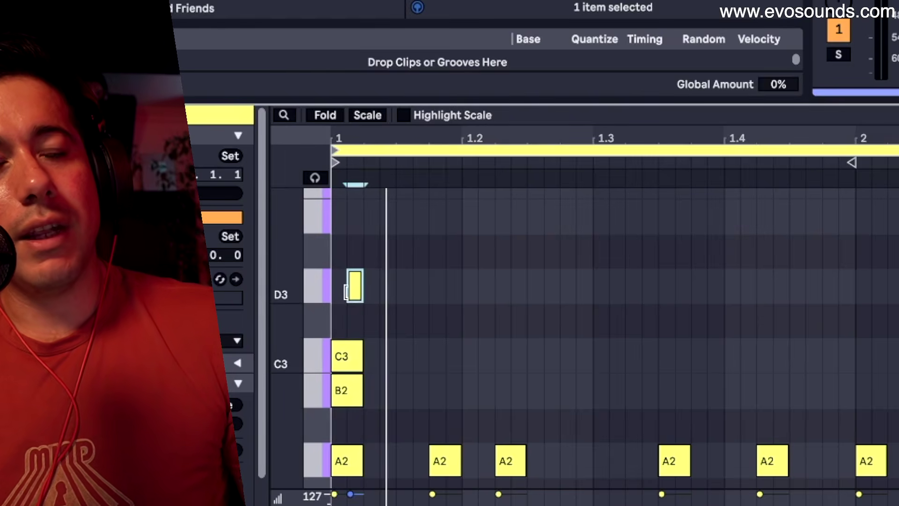
key(ctrl+u)
scroll(349, 314, up, 1)
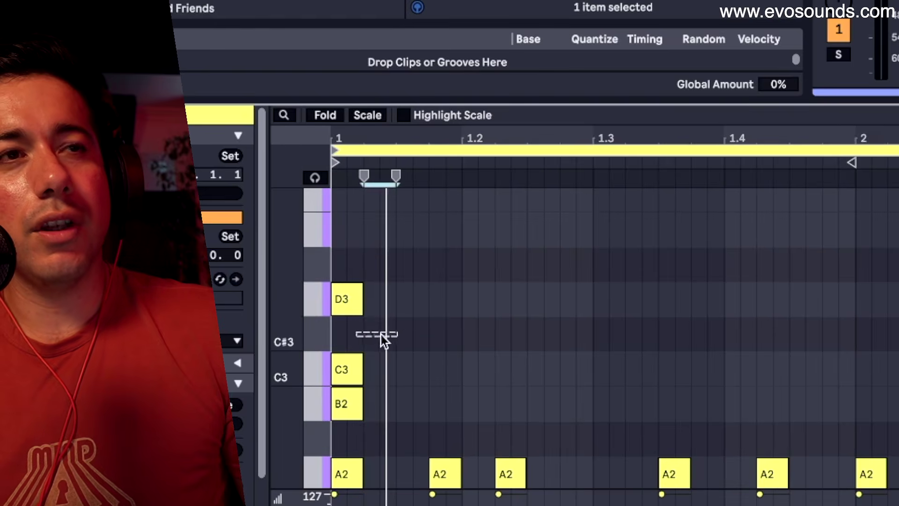
click(392, 293)
Step: Extend the stack at the clip's start with E3, F3 and G3 notes of the same length
double_click(340, 230)
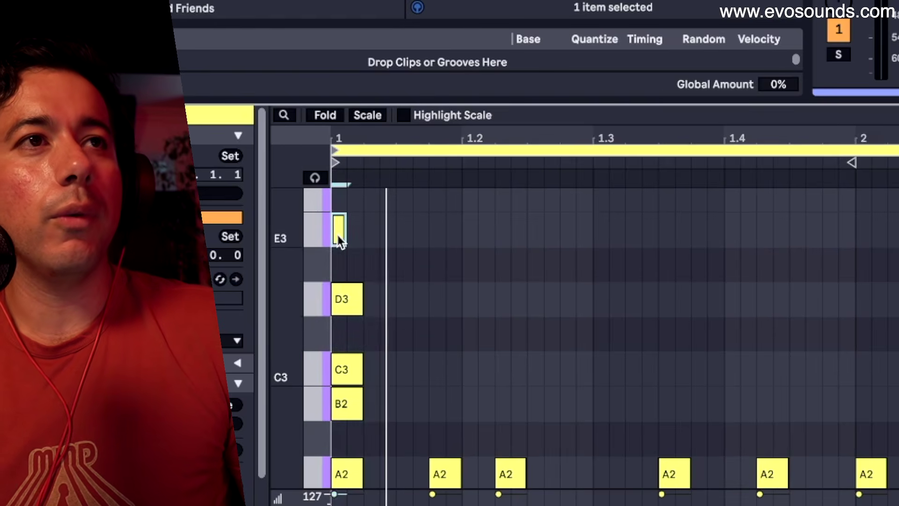
scroll(340, 241, up, 1)
scroll(340, 241, up, 5)
double_click(335, 315)
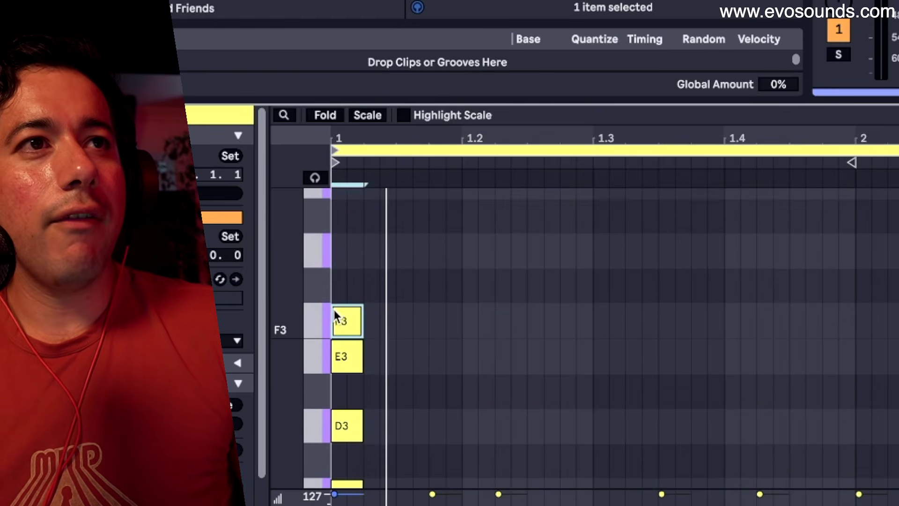
double_click(344, 257)
scroll(344, 262, down, 2)
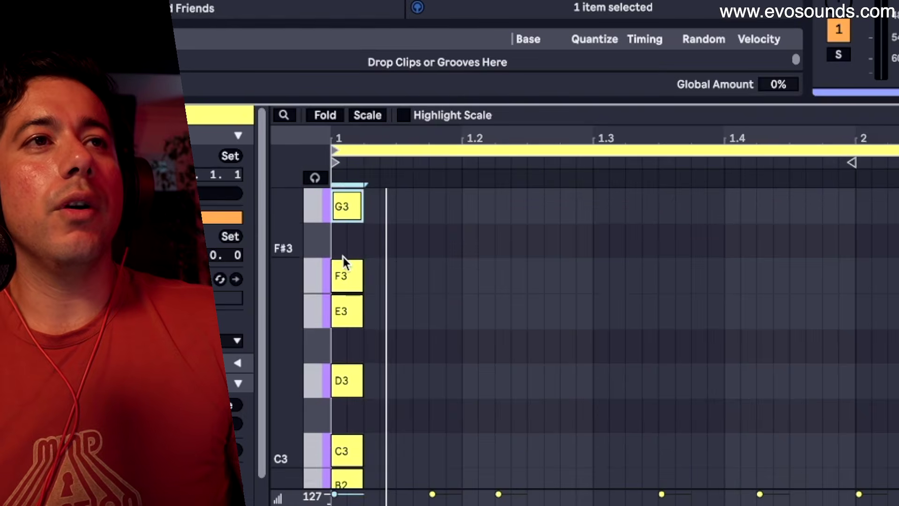
Step: Remove the G3 and D3 notes from the stack, trying a copy of C3 at D3 and deleting it again
key(Delete)
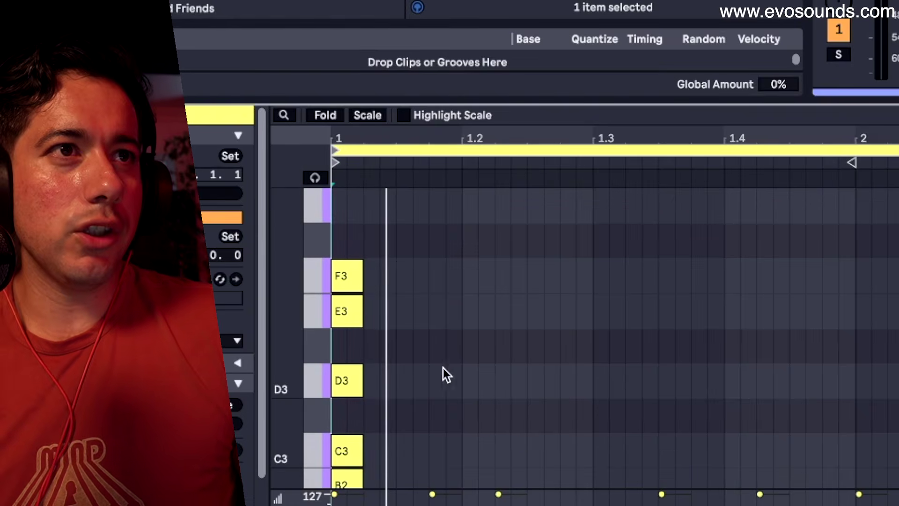
double_click(341, 382)
scroll(342, 387, down, 2)
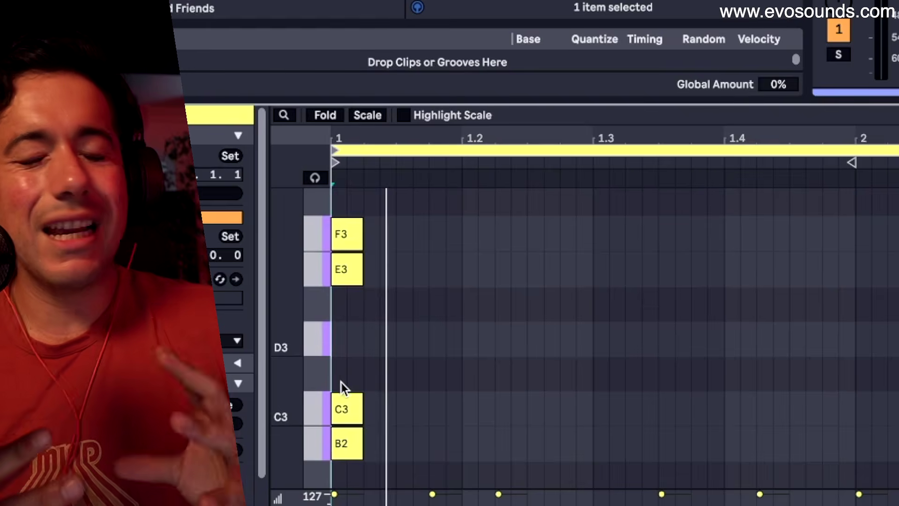
click(350, 423)
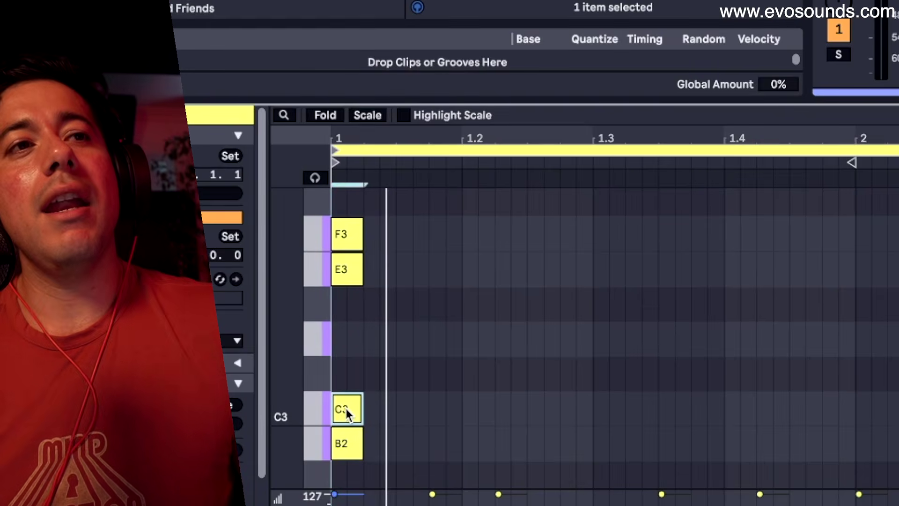
drag(346, 412, 348, 349)
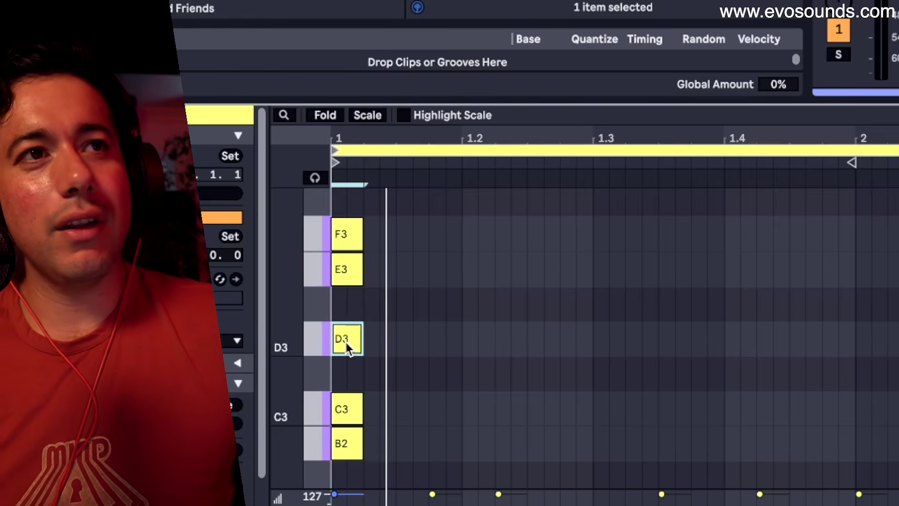
click(342, 400)
drag(342, 374, 347, 349)
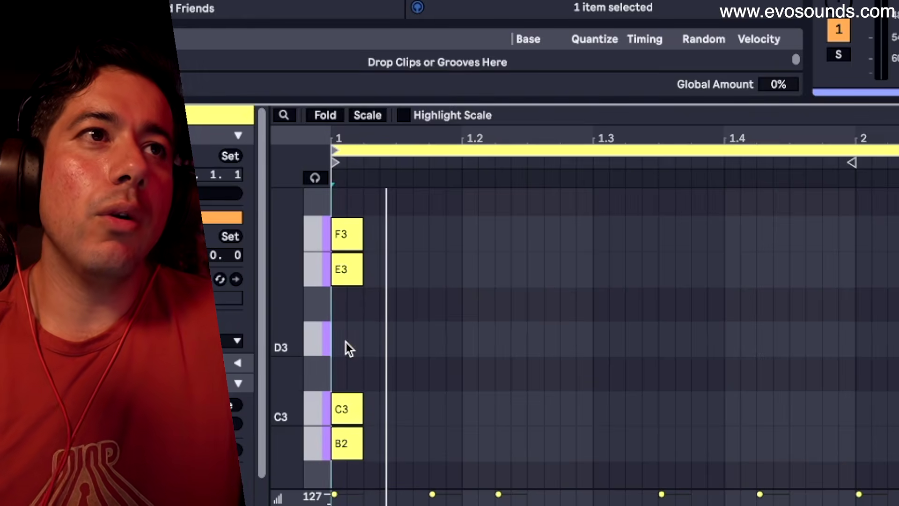
Step: Select the semitone pairs B2–C3 and E3–F3 at the clip's start and delete all four notes
drag(385, 393, 345, 466)
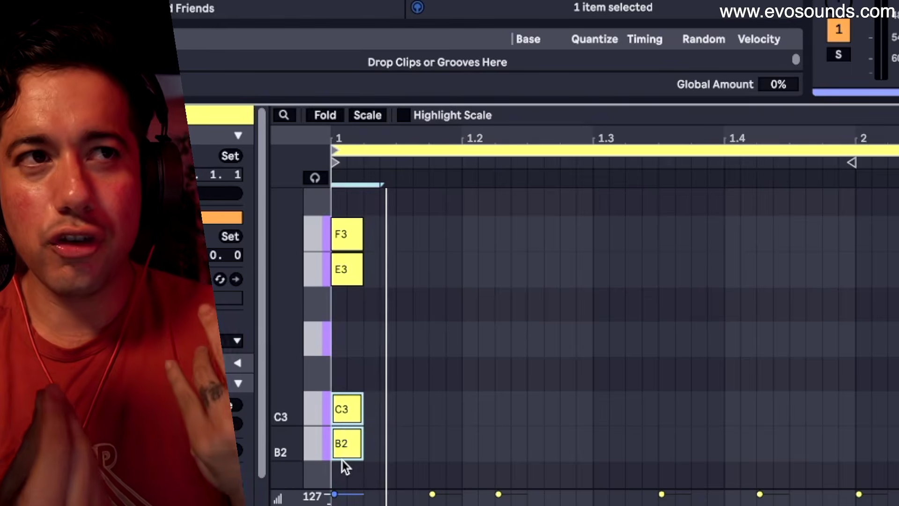
scroll(422, 304, down, 1)
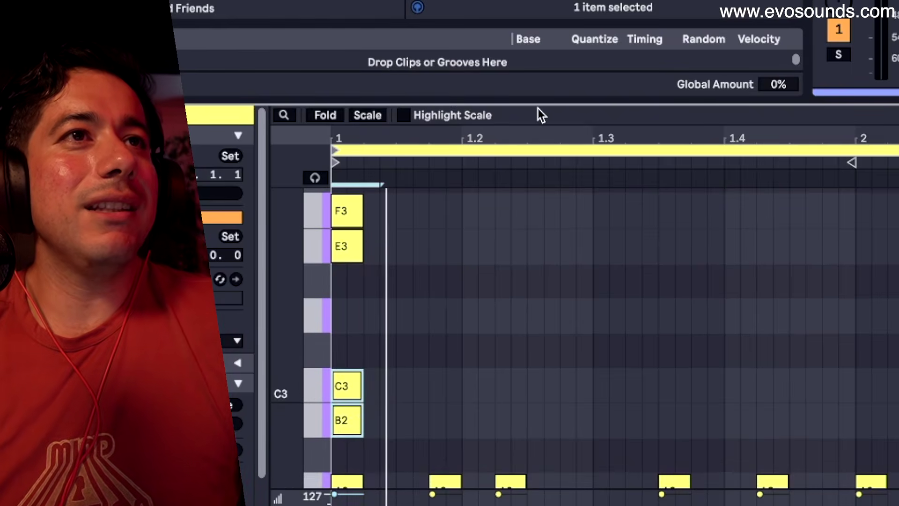
drag(531, 100, 531, 0)
scroll(445, 291, up, 4)
drag(372, 276, 331, 165)
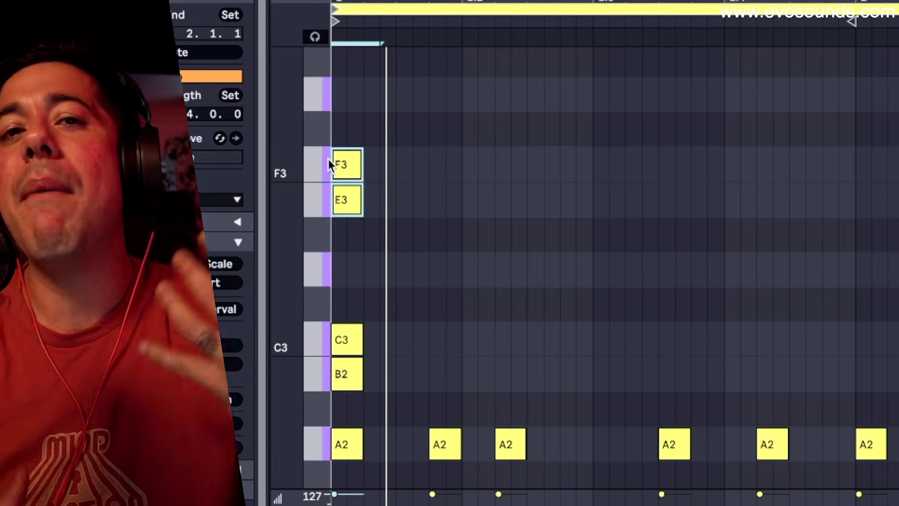
drag(408, 404, 348, 328)
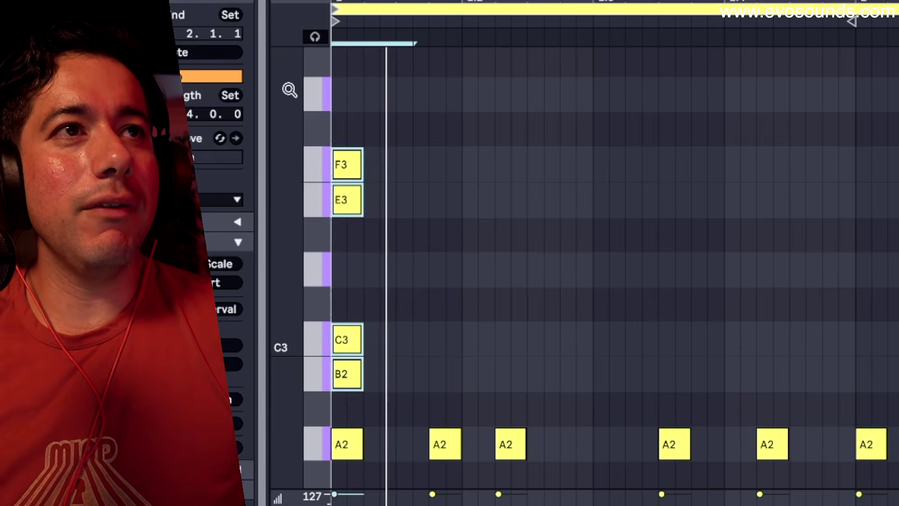
key(Delete)
Step: Raise the second note of the melody from the A2 row up to C3
scroll(420, 347, up, 1)
click(452, 450)
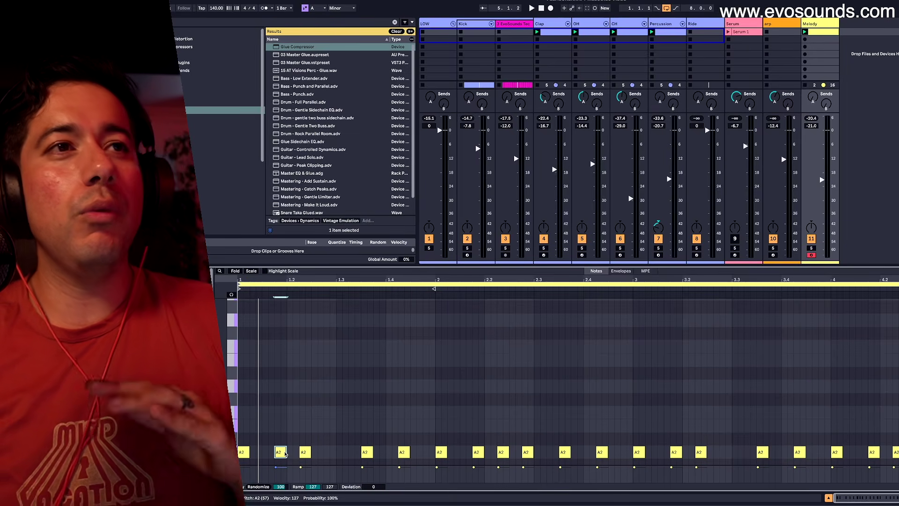
key(Up)
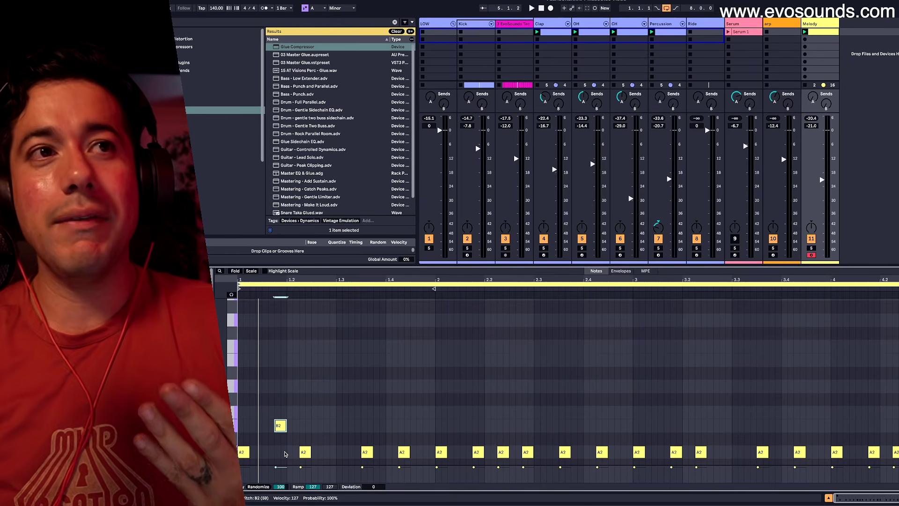
key(Up)
key(Up)
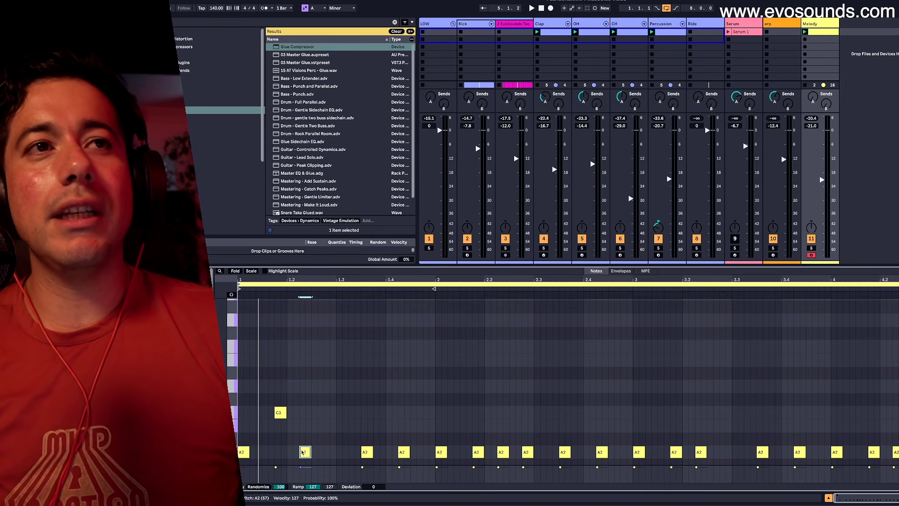
Step: Raise the melody's third note to E3, the fourth to F3 and the fifth to E3
key(Up)
key(Up)
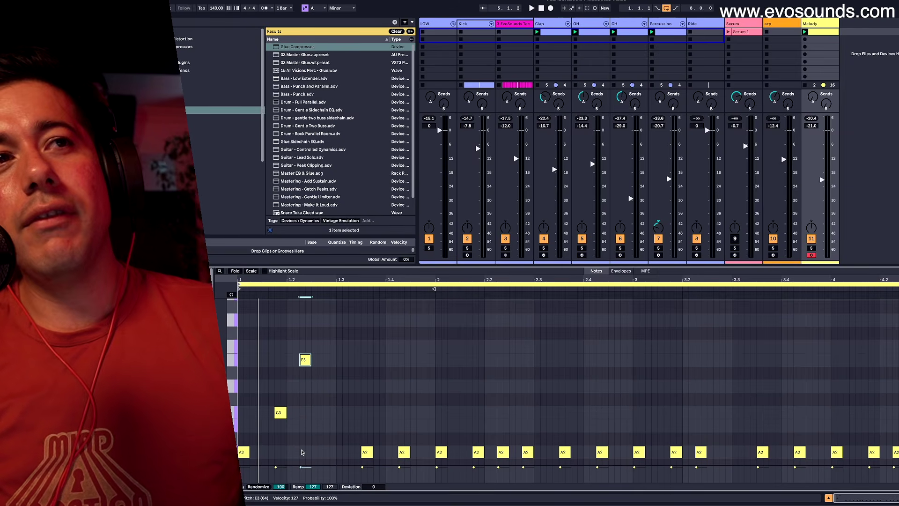
drag(369, 450, 368, 370)
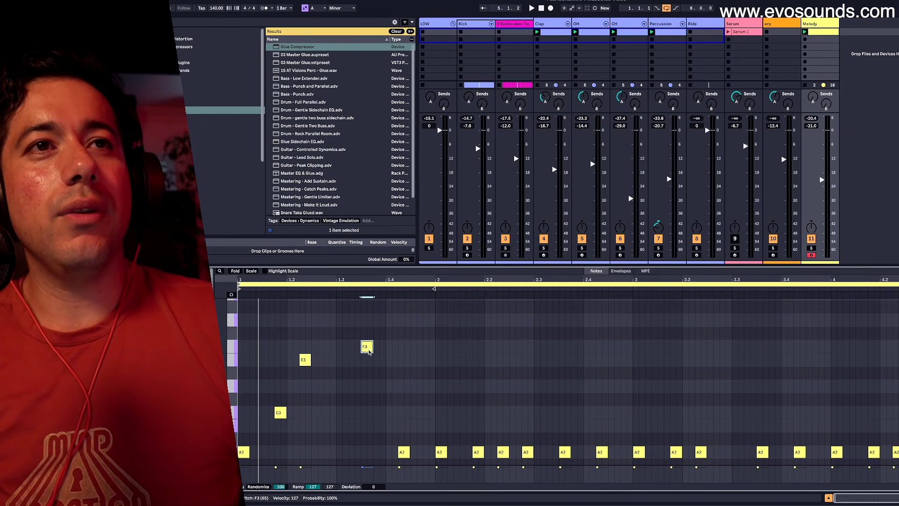
drag(405, 452, 405, 366)
Step: Play the loop, move the melody's second note up to D3 while listening, and stop playback
key(space)
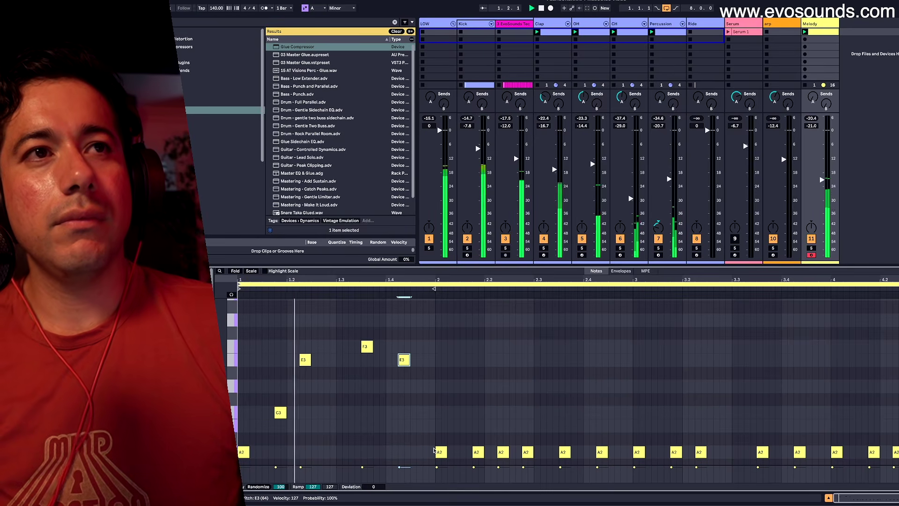
drag(280, 412, 284, 387)
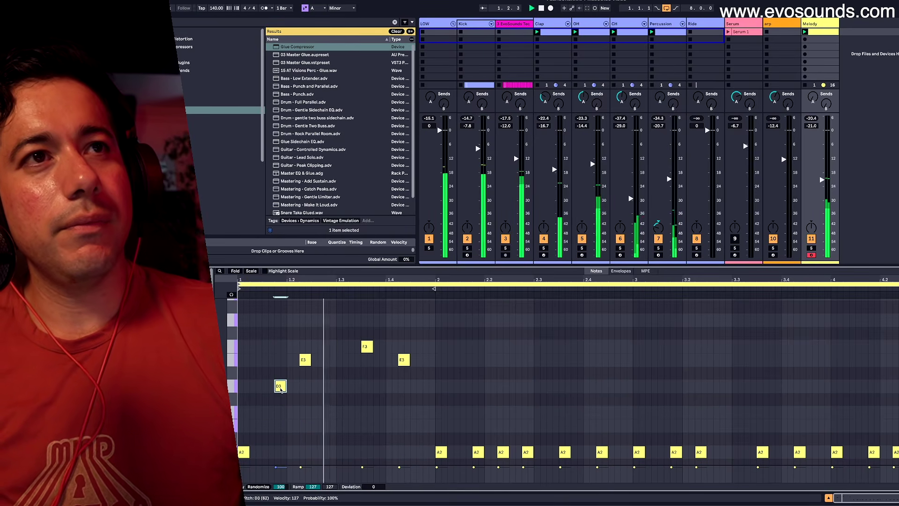
key(space)
Step: Highlight the first bar's five melody notes and examine how they move from the A2 root
drag(267, 333, 374, 398)
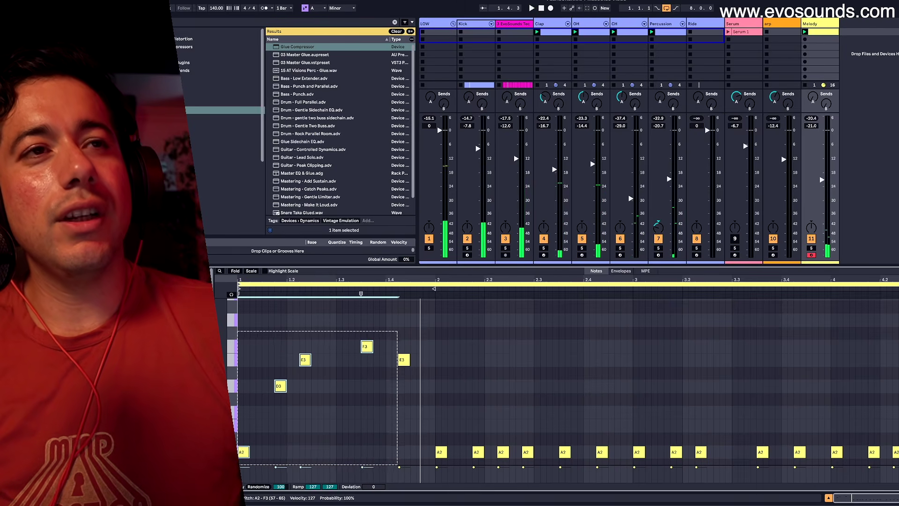
mouse_move(412, 311)
mouse_down()
mouse_move(345, 401)
mouse_move(287, 450)
mouse_up()
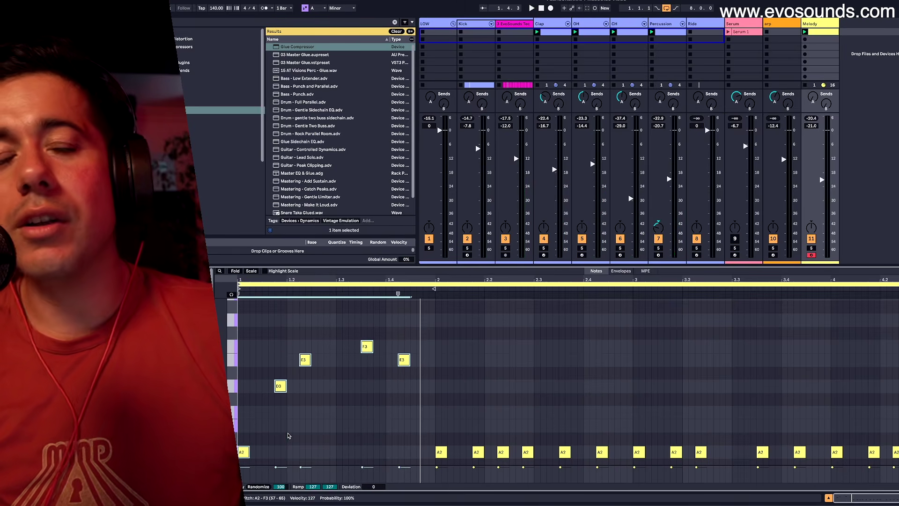
click(287, 435)
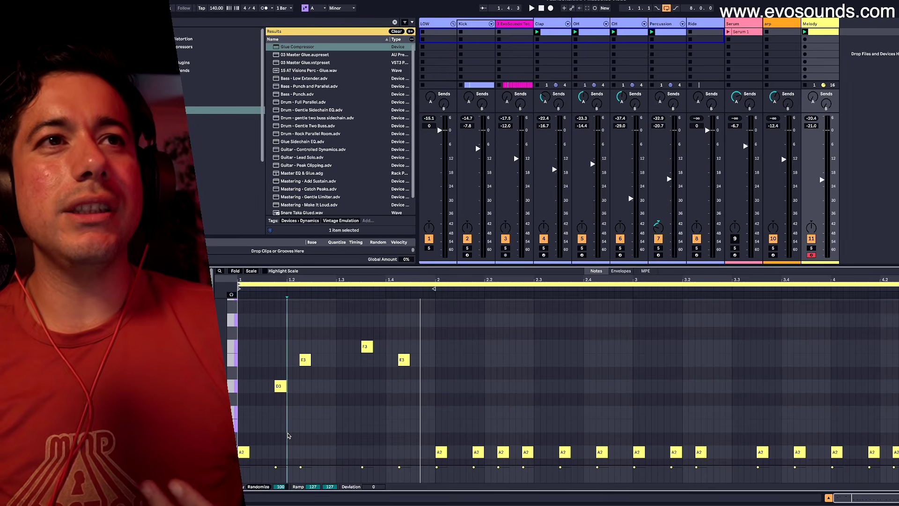
drag(275, 385, 410, 335)
click(307, 360)
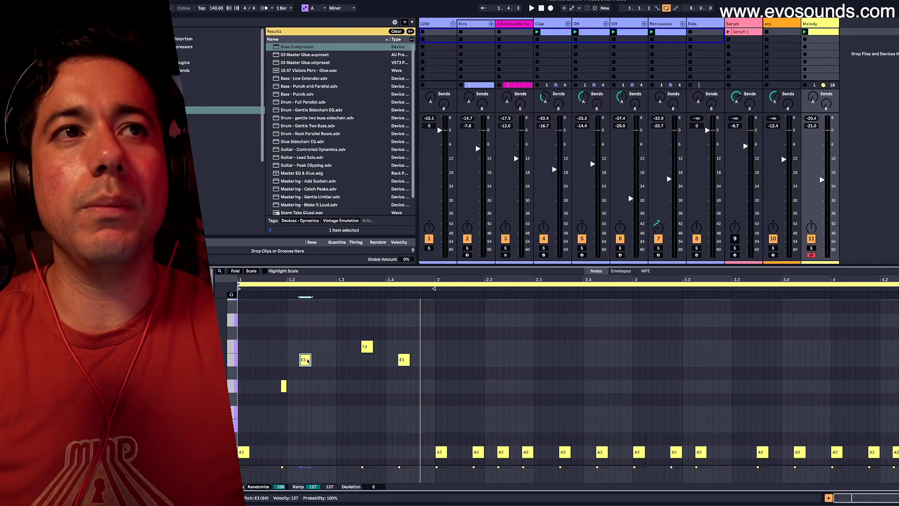
Step: Try stacking C3, E3 and G3 above the opening A2 note, and delete the three added chord tones
click(246, 451)
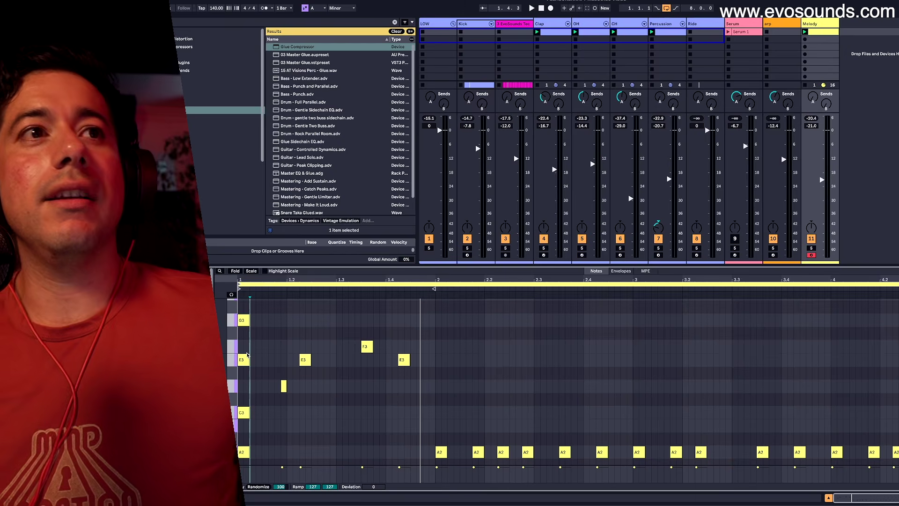
click(243, 451)
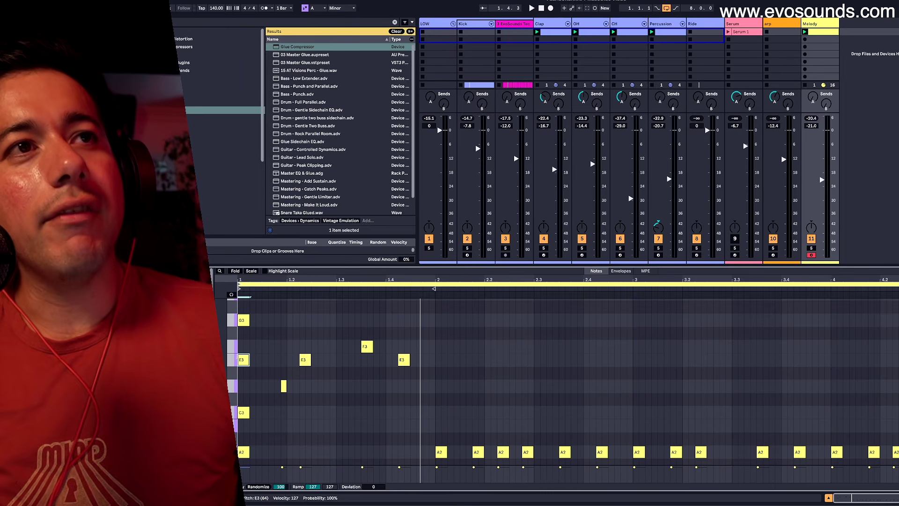
click(243, 320)
double_click(242, 414)
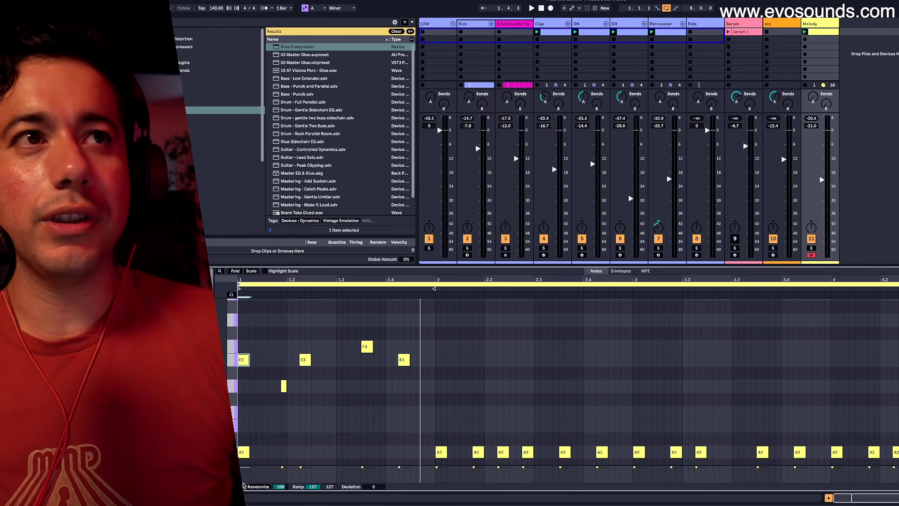
double_click(244, 360)
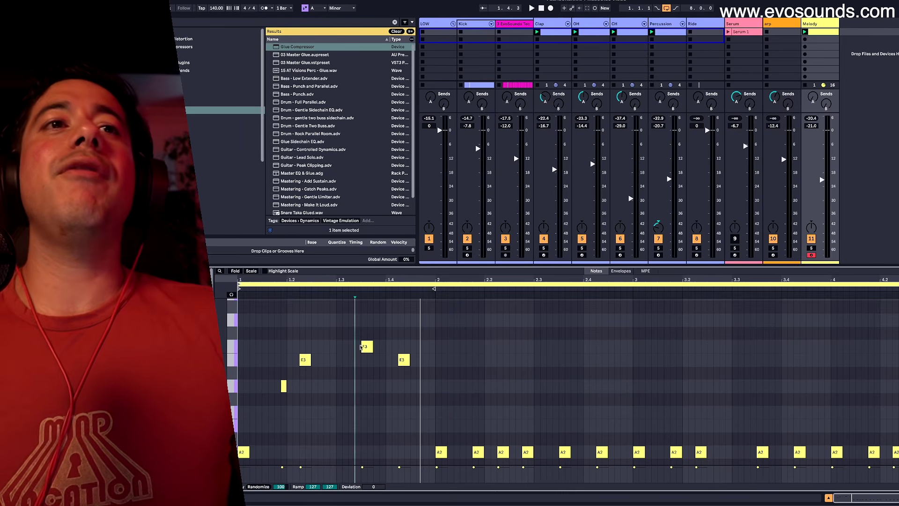
Step: Raise the melody's second note to E3, play the loop, and extend the note's start back to full length
click(367, 348)
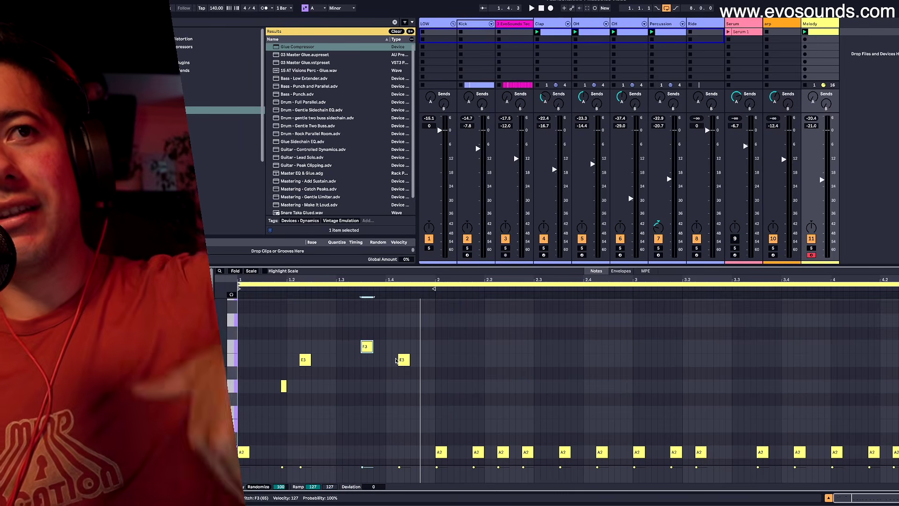
click(404, 360)
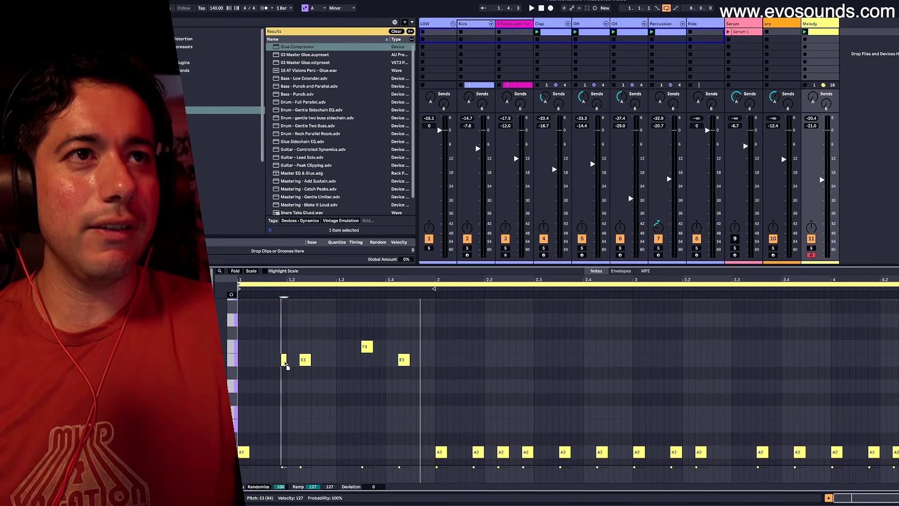
key(space)
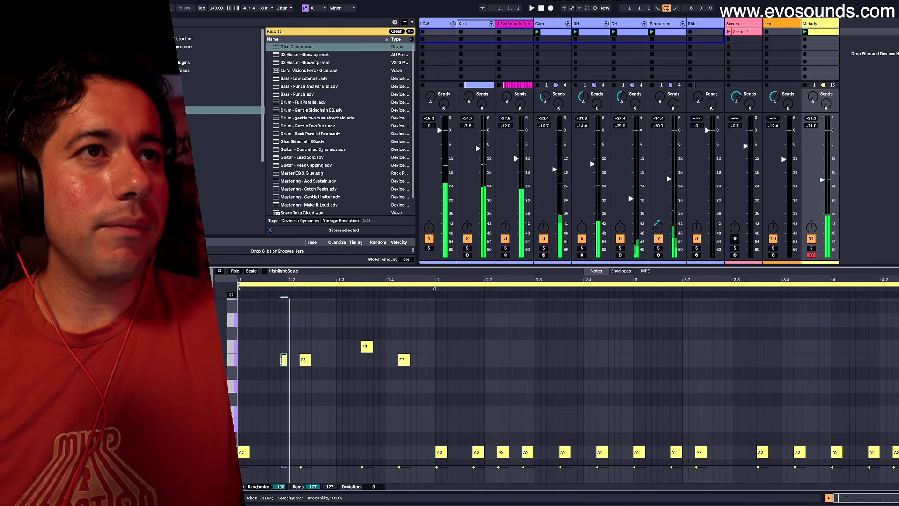
drag(283, 359, 286, 360)
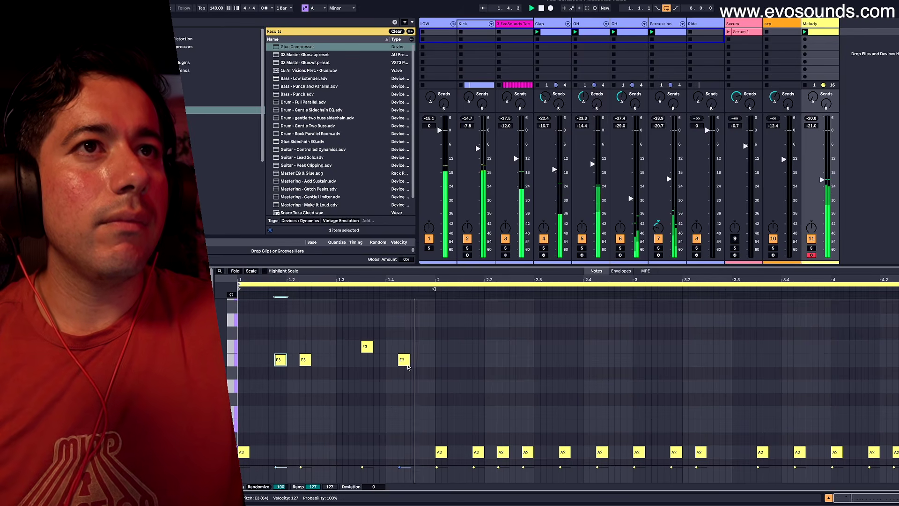
Step: Try repitching bar 2's notes after its first A2 to E3, F3, D3, E3 and F3, and raise bar 3's second and third notes
drag(477, 453, 476, 368)
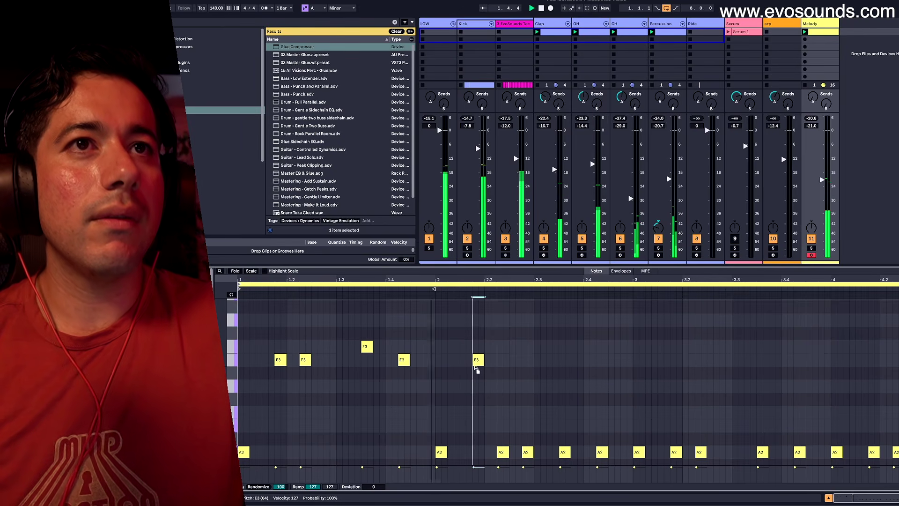
drag(501, 452, 504, 384)
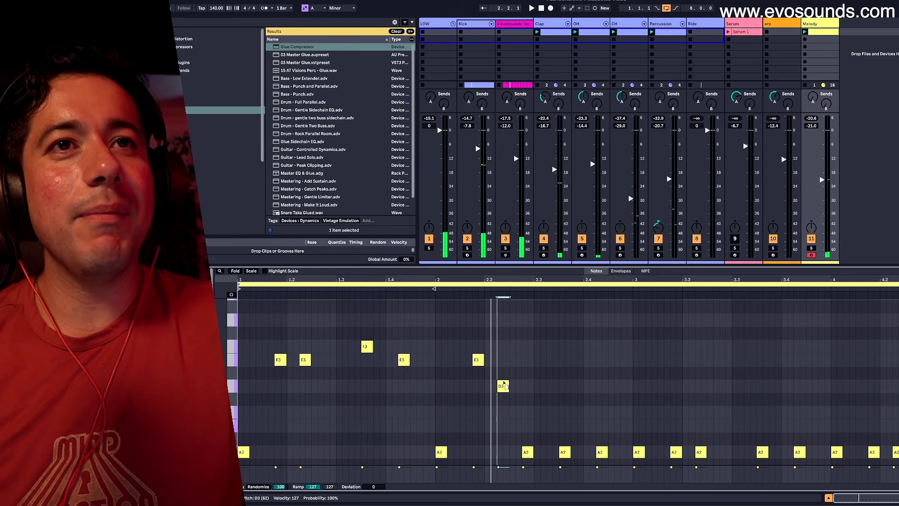
drag(526, 451, 523, 411)
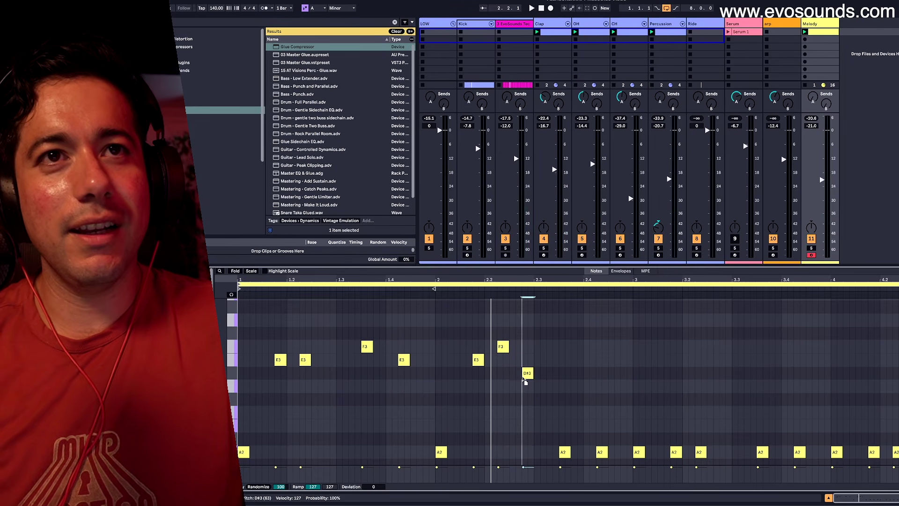
drag(566, 454, 567, 369)
drag(599, 451, 598, 347)
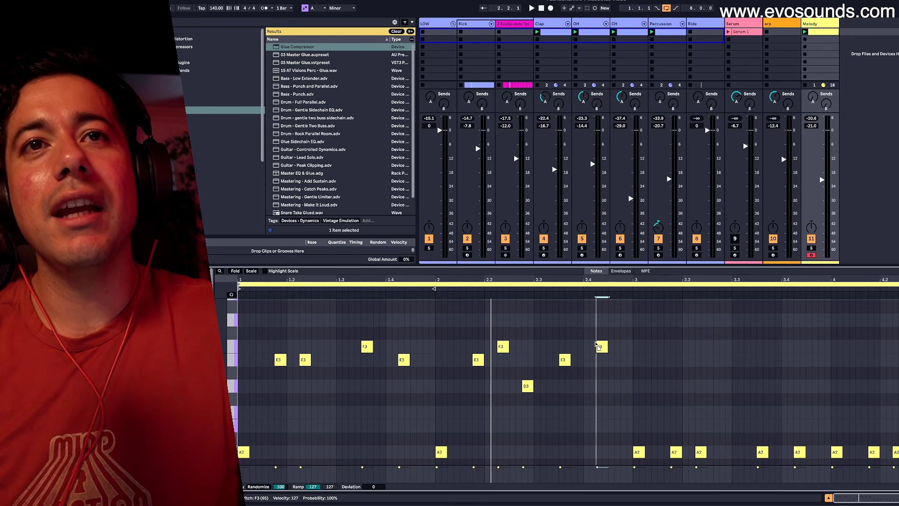
drag(674, 452, 674, 359)
drag(698, 451, 697, 345)
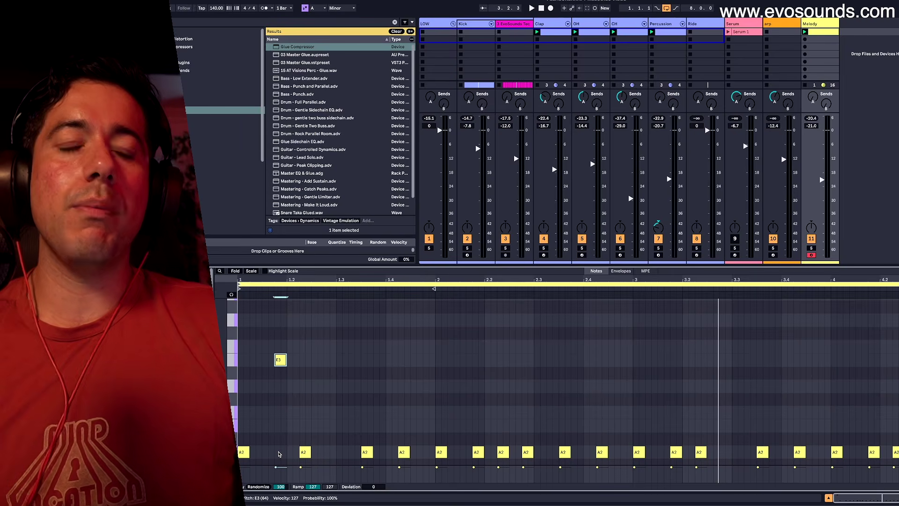
Step: Raise the melody's third, fourth and fifth notes from A2 to E3, auditioning the loop along the way
key(space)
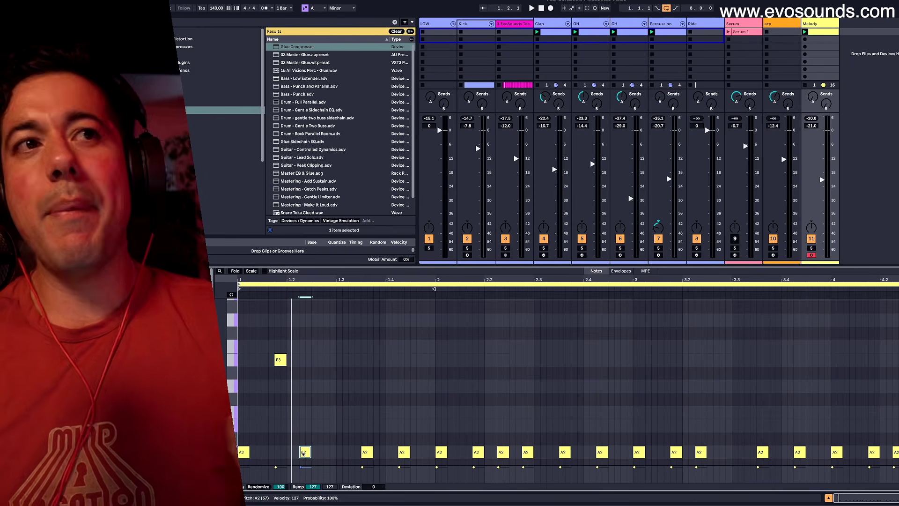
key(Up)
key(Up)
key(Up)
key(Up)
key(Up)
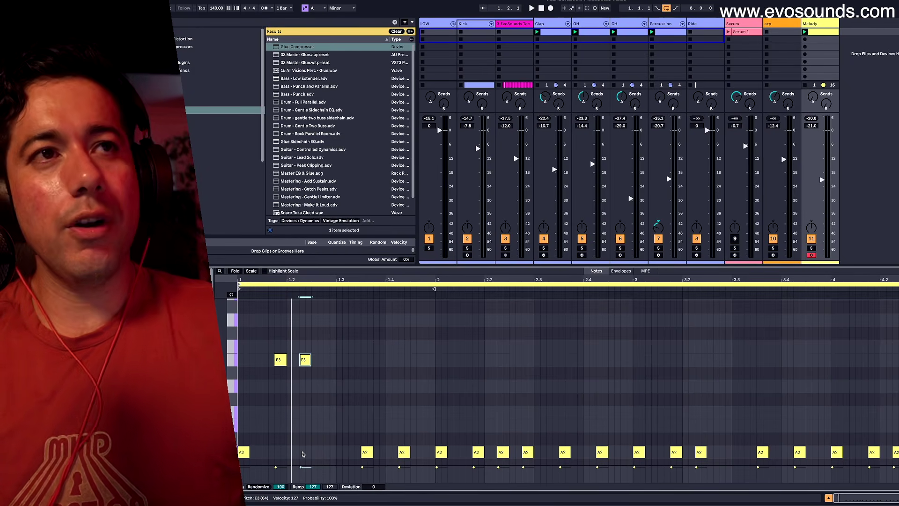
key(space)
drag(367, 452, 367, 360)
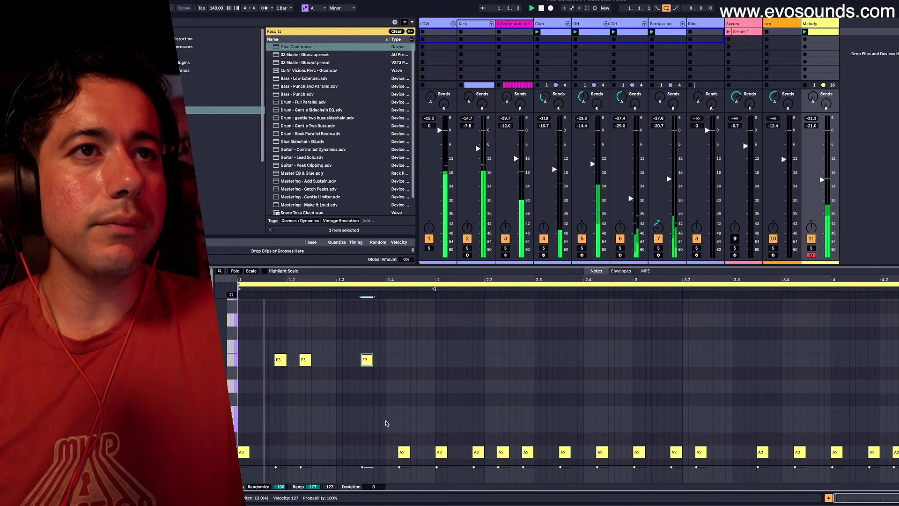
drag(401, 451, 400, 358)
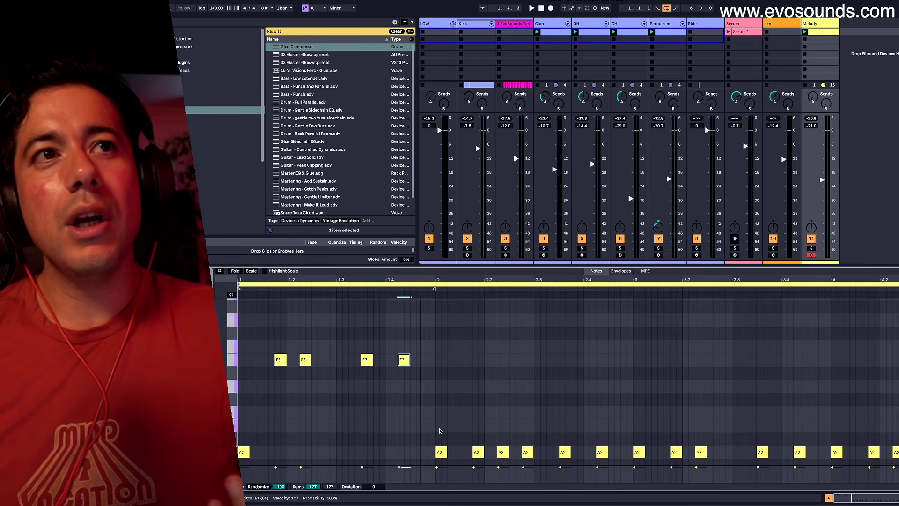
Step: Raise the first four notes of bar 2 together from A2 to F3 and play the loop
drag(434, 446, 525, 458)
key(Up)
key(Up)
key(Up)
key(Up)
key(Up)
key(Up)
key(Up)
key(Up)
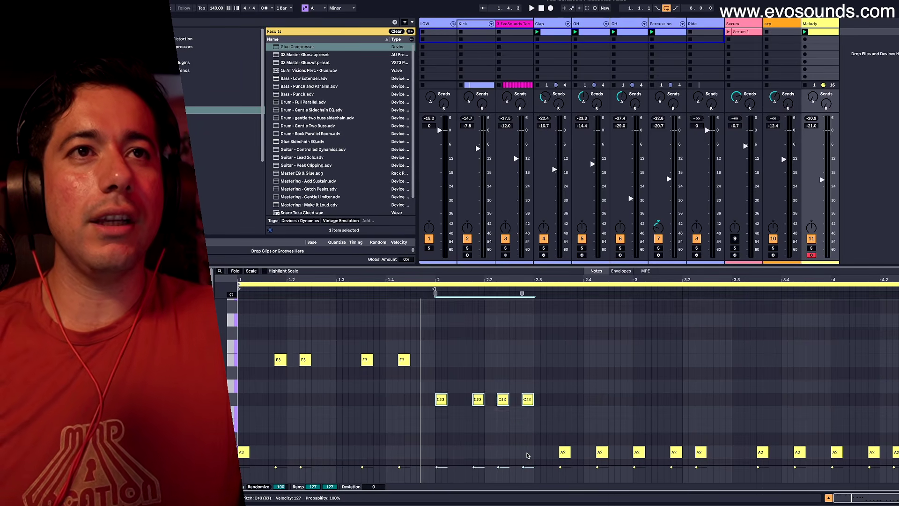
key(space)
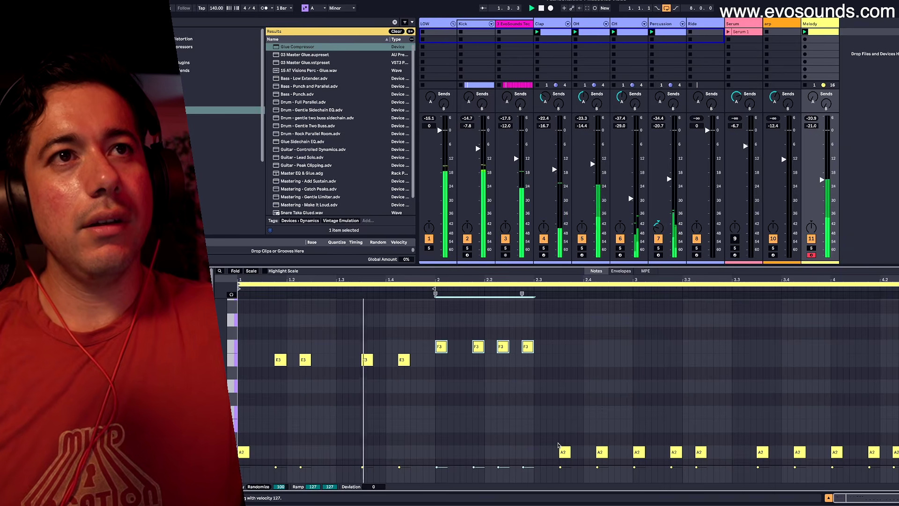
Step: Lower the fourth note of bar 2 to C3, trying D3 first, while auditioning the loop
click(519, 382)
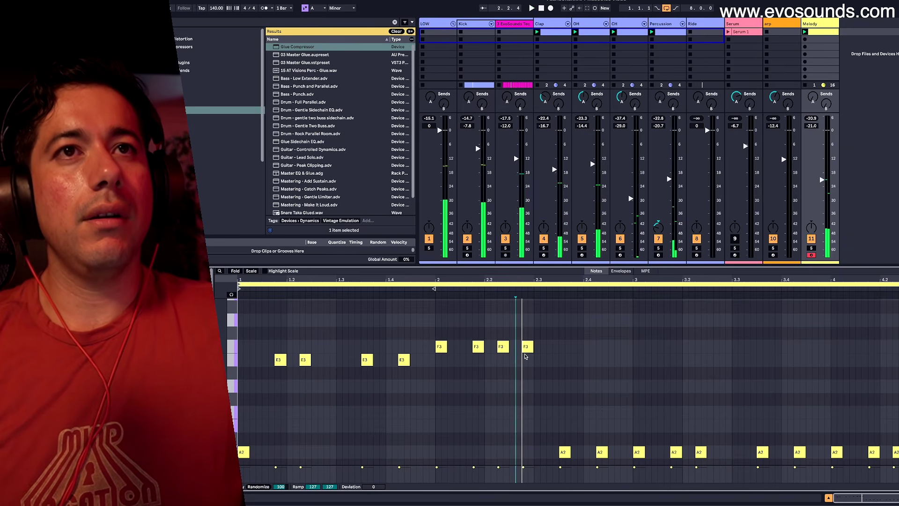
click(527, 349)
click(530, 357)
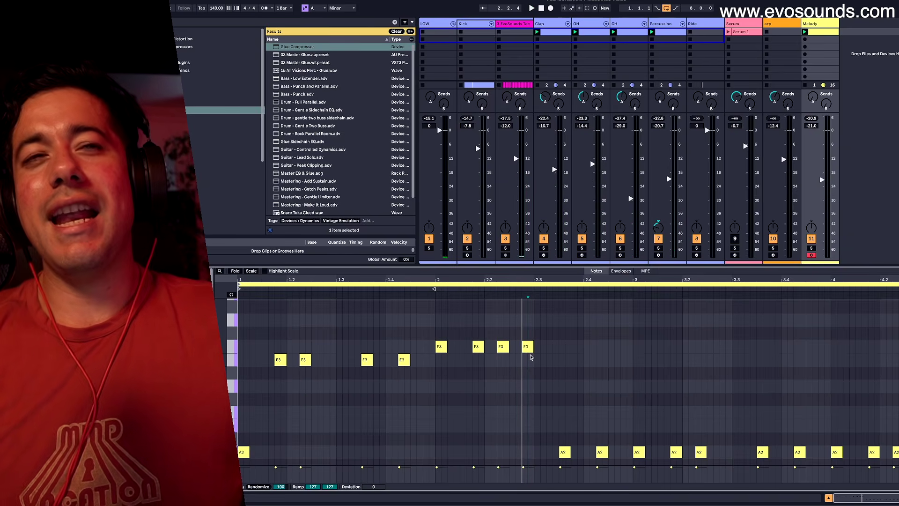
key(space)
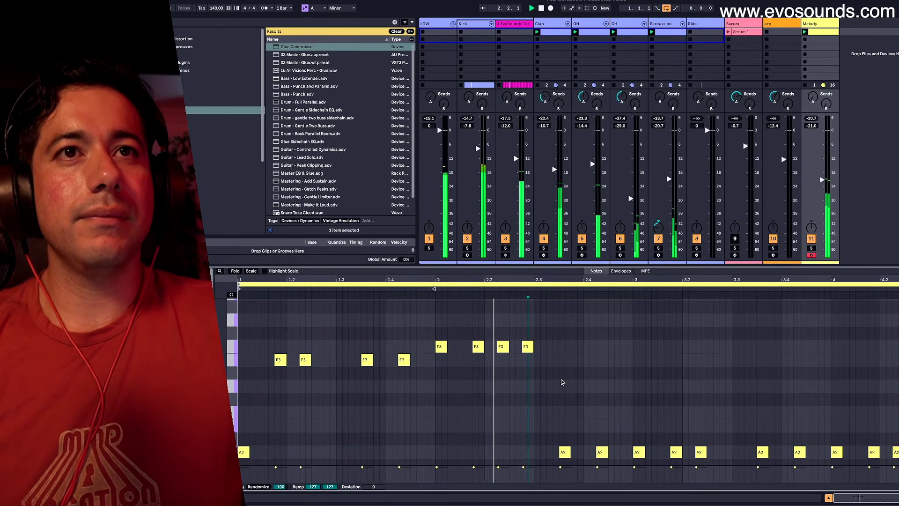
drag(529, 350, 531, 384)
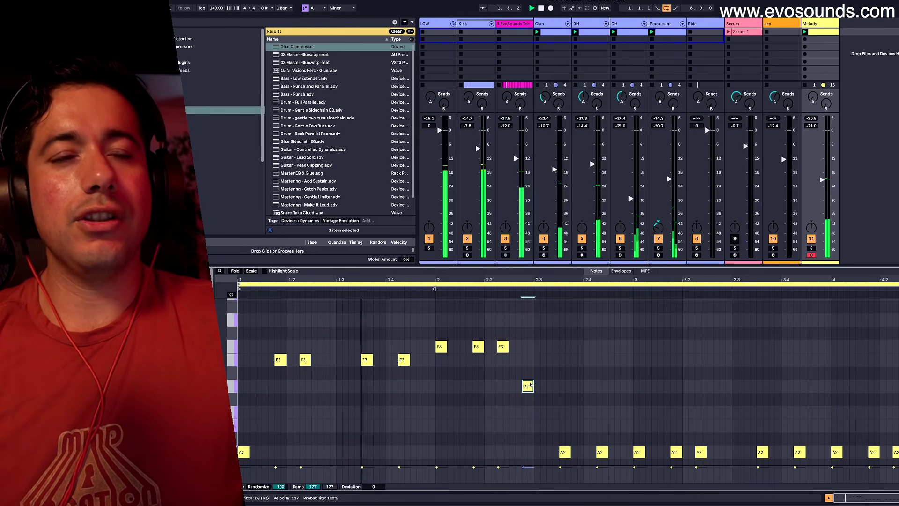
key(space)
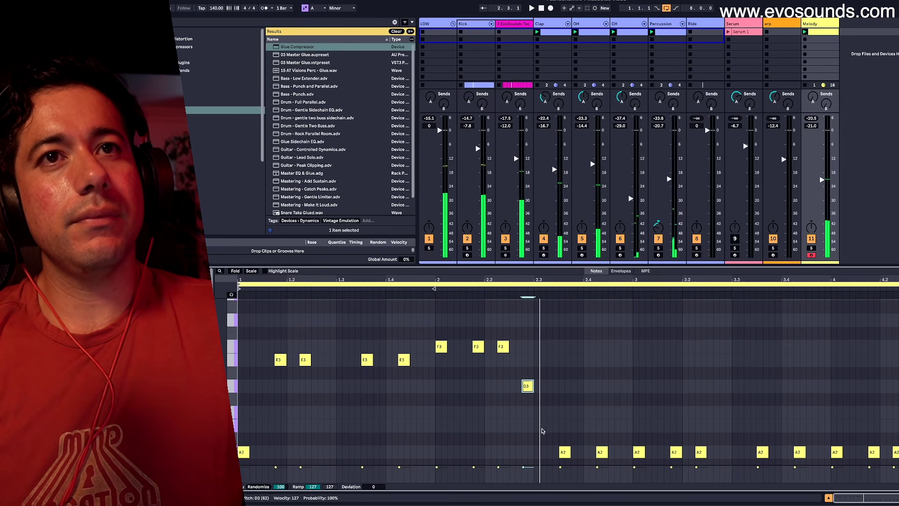
drag(531, 392, 529, 411)
key(space)
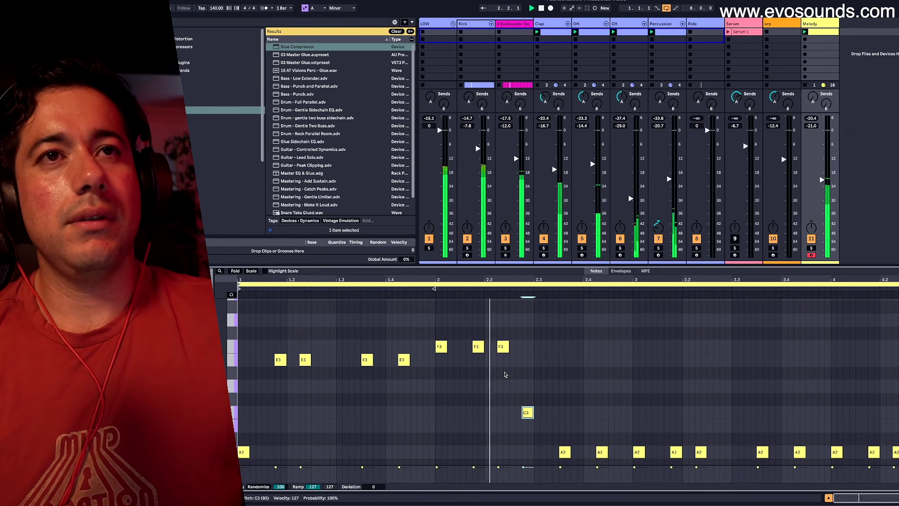
Step: Raise bar 2's fifth note to E3 at its original timing and its sixth note to B2, playing the loop
drag(564, 452, 559, 364)
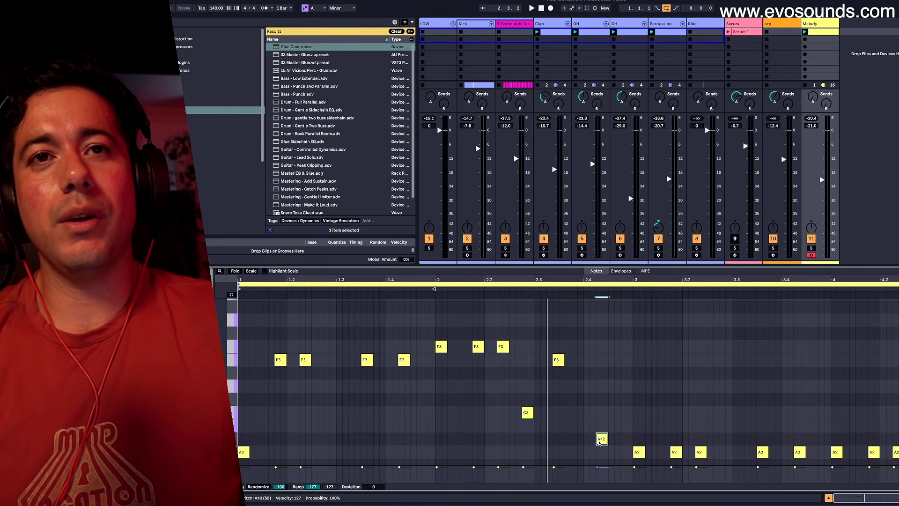
key(Up)
key(space)
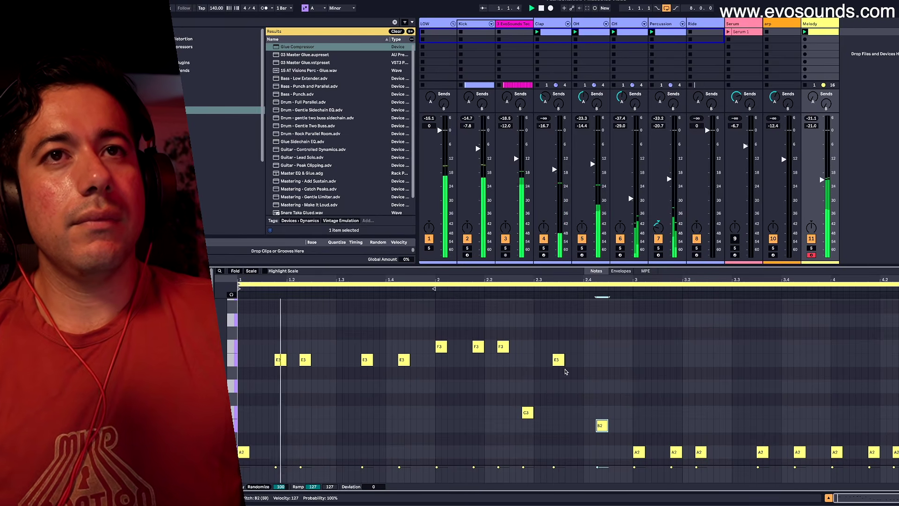
drag(560, 361, 562, 361)
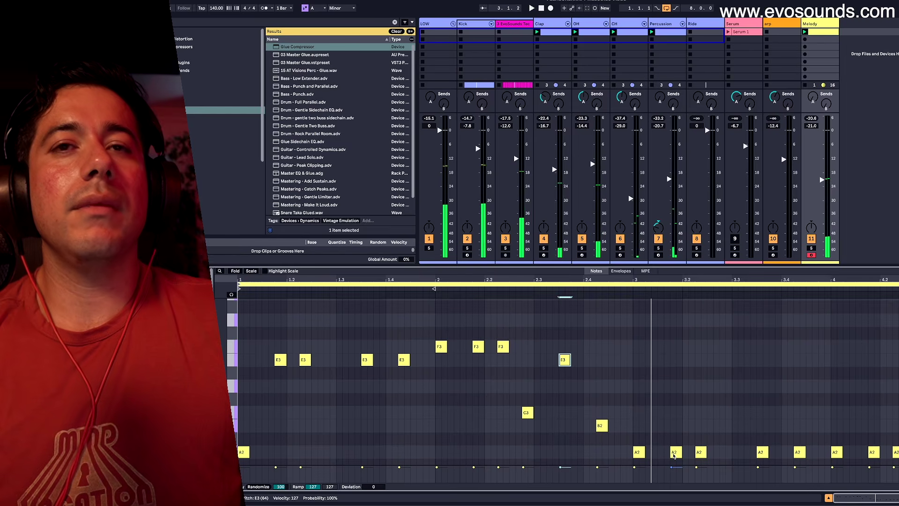
Step: Delete the A2 notes in bar 3 and paste a copy of bar 1's five melody notes in their place
drag(632, 348, 824, 465)
key(Delete)
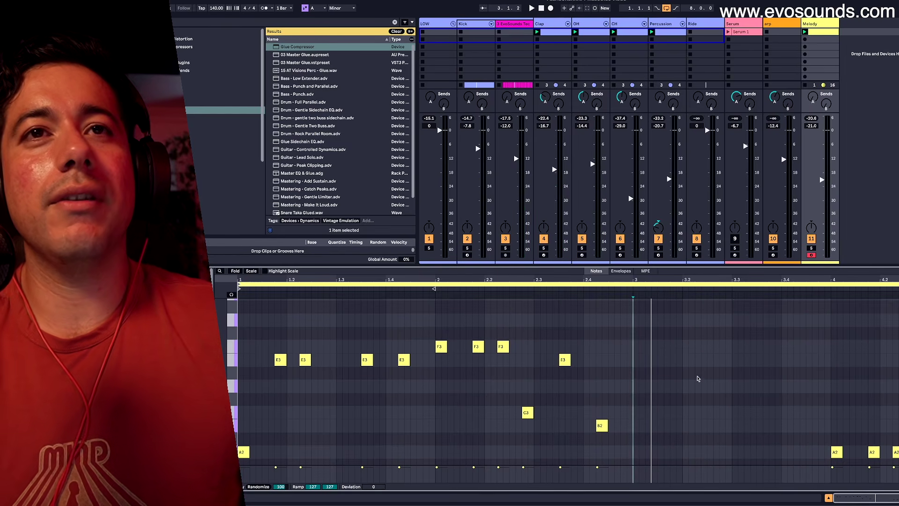
drag(431, 308, 240, 465)
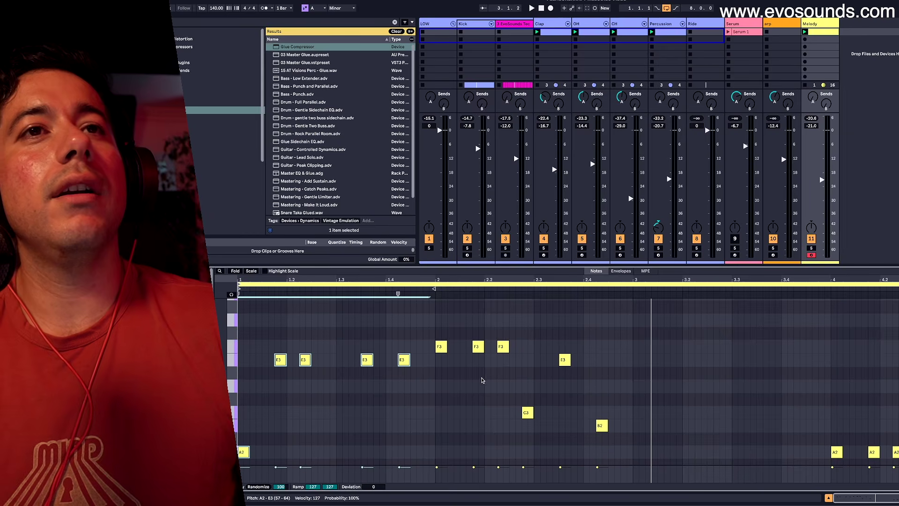
click(636, 323)
key(ctrl+v)
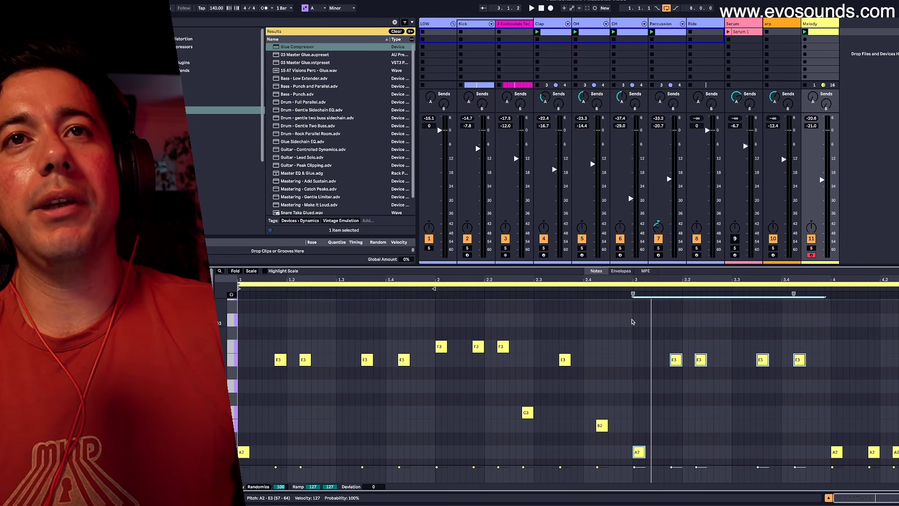
Step: Play the loop and raise the last note of bar 2 from B2 to C3
drag(396, 306, 243, 456)
key(space)
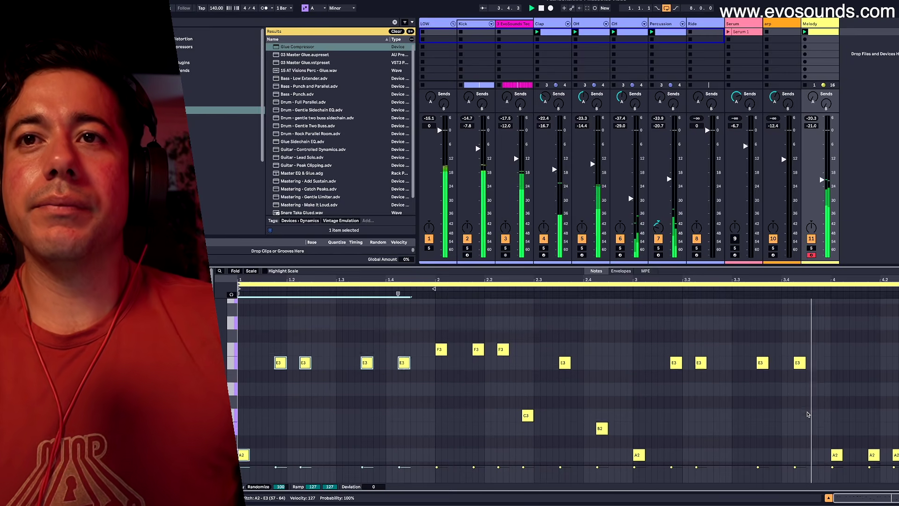
scroll(807, 412, down, 3)
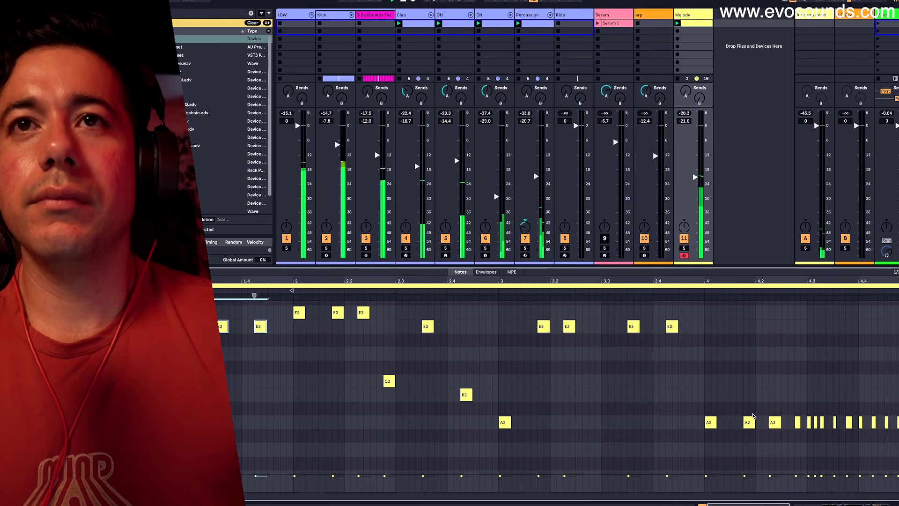
scroll(603, 381, up, 1)
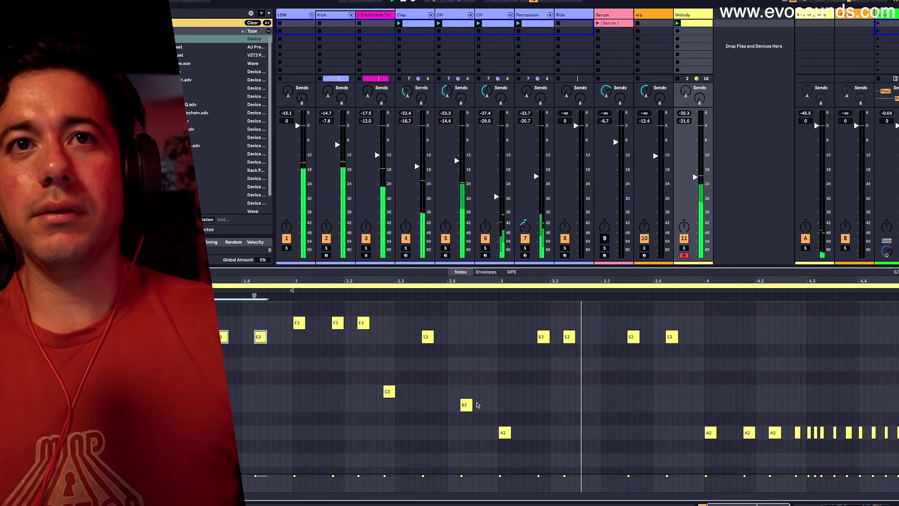
click(467, 405)
key(Up)
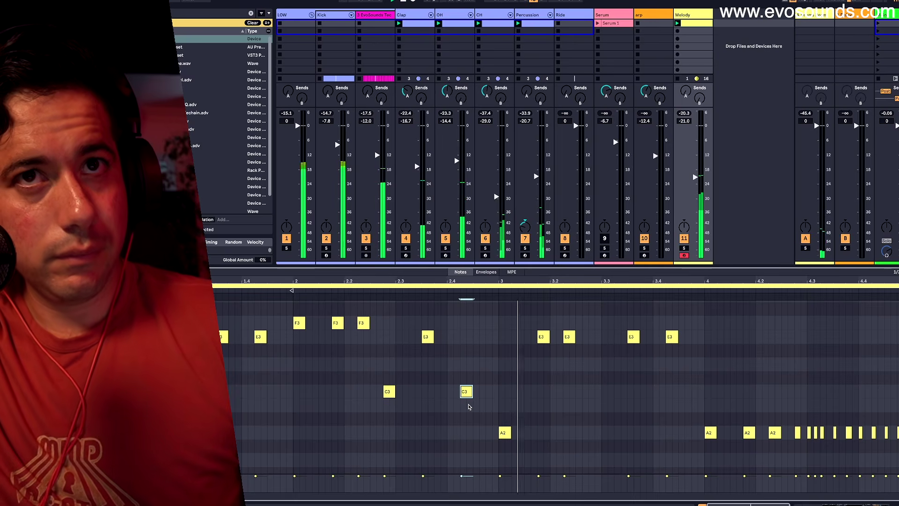
Step: Lower the last two E3 notes of bar 3 together to D3 and play the loop
scroll(570, 413, up, 1)
click(568, 345)
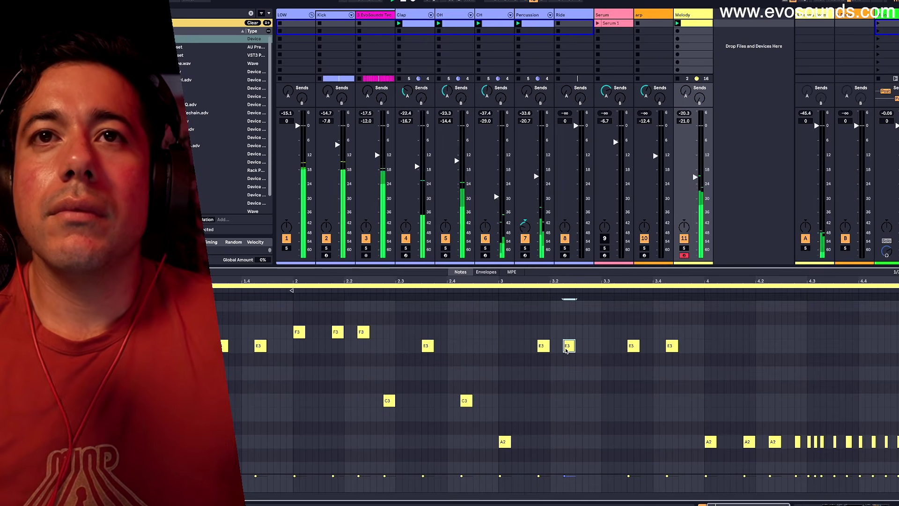
click(670, 346)
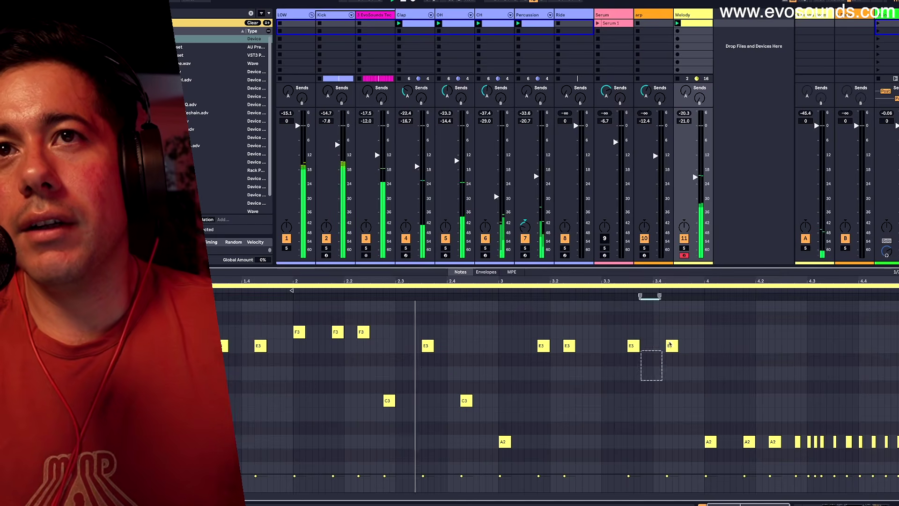
shift+click(633, 346)
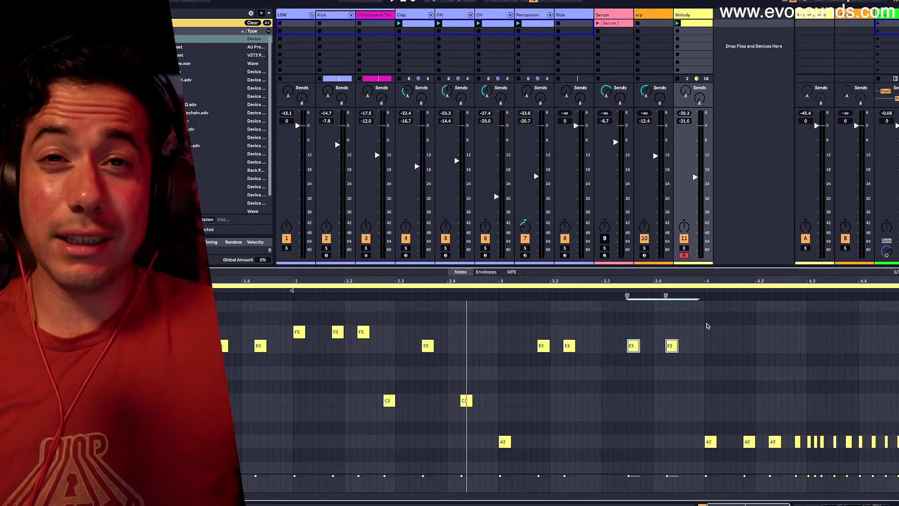
key(Down)
key(Down)
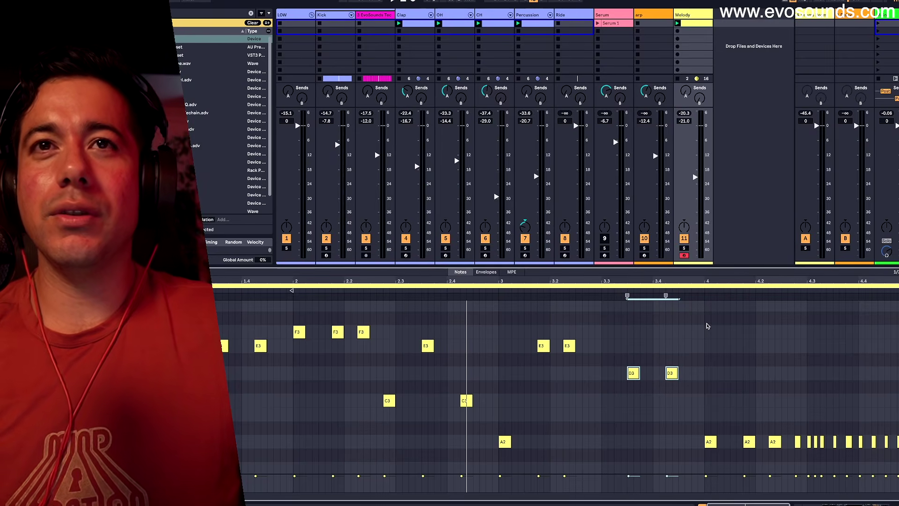
drag(715, 430, 773, 458)
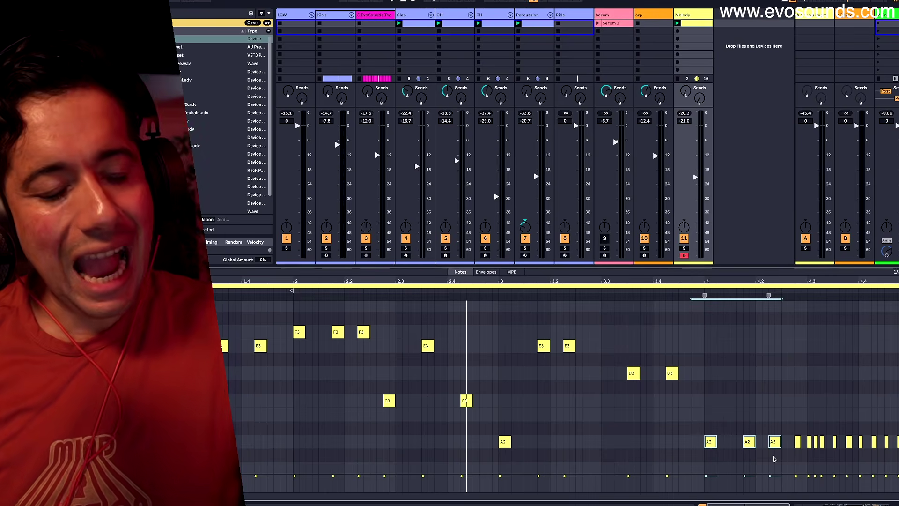
drag(600, 359, 766, 384)
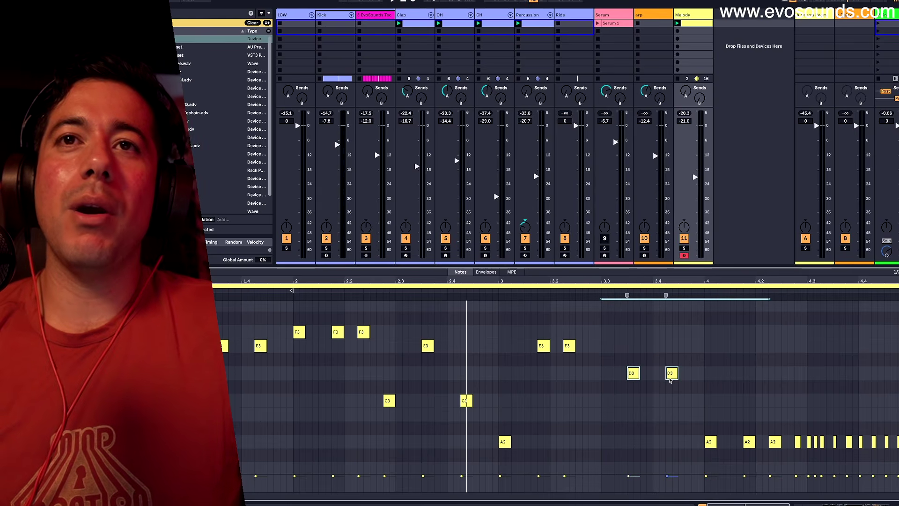
key(space)
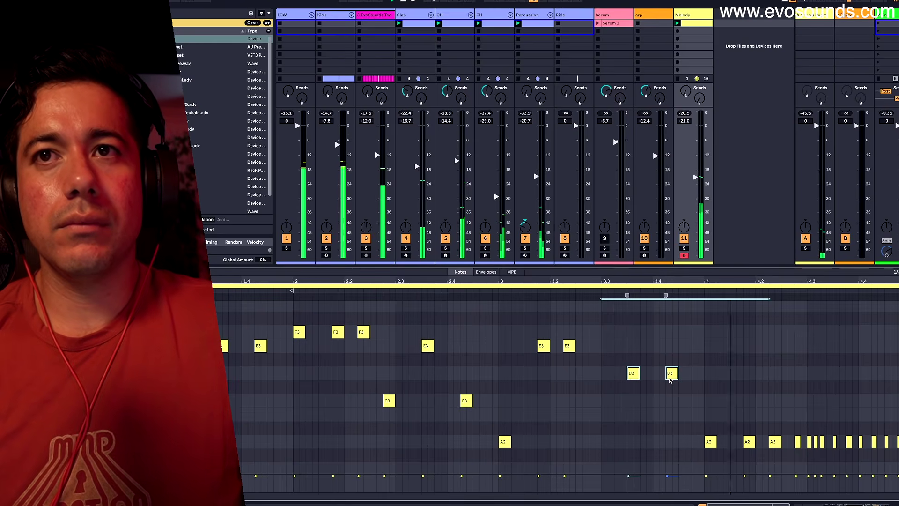
Step: Raise the first two A2 notes of bar 4 to C3 and the third to B2 while the loop plays
drag(704, 454, 735, 442)
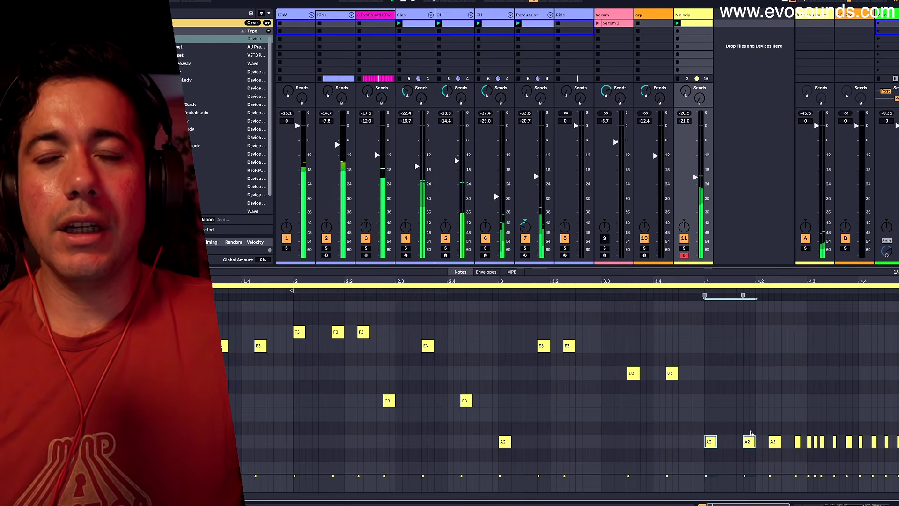
key(Up)
key(Up)
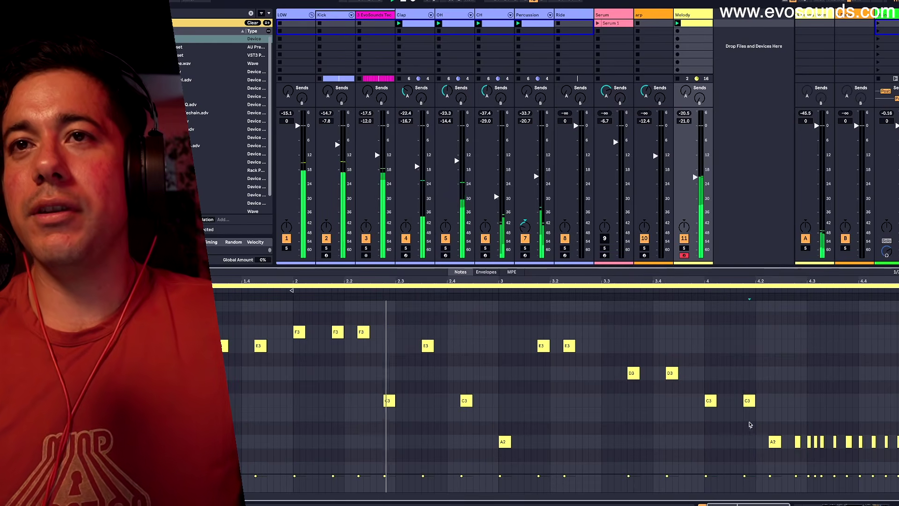
click(744, 436)
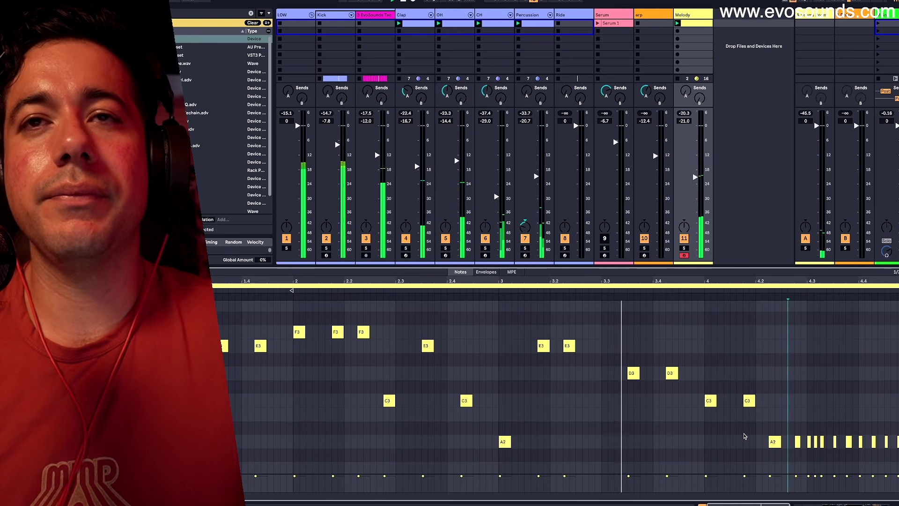
click(773, 442)
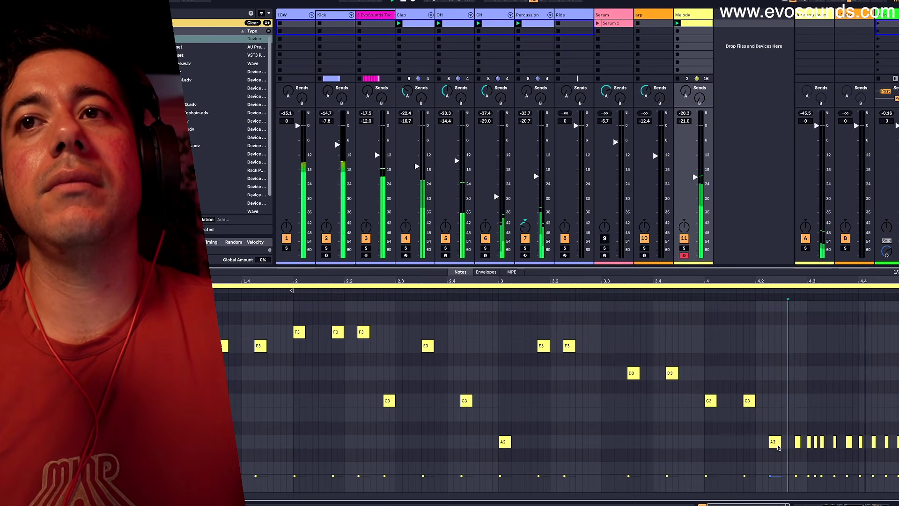
key(Up)
click(797, 442)
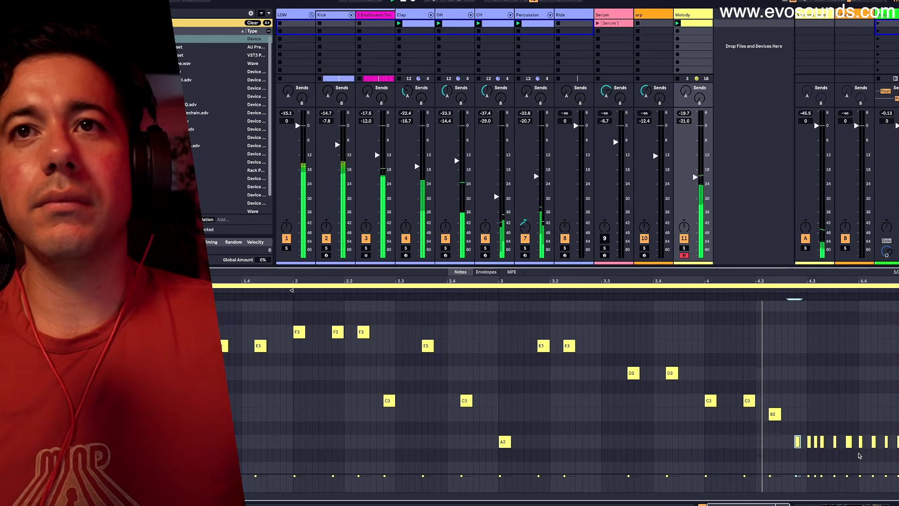
Step: Lower the last two notes of bar 3 to C3 and replay the loop
click(708, 402)
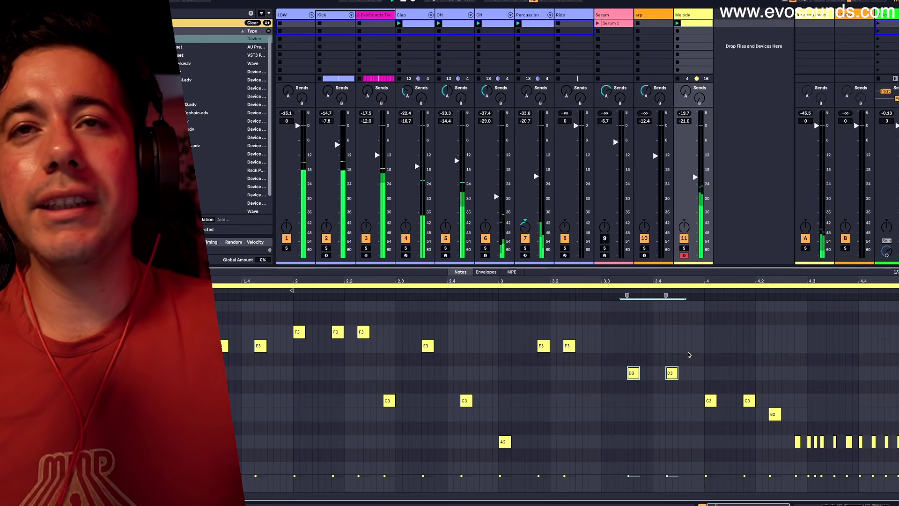
key(Down)
key(Down)
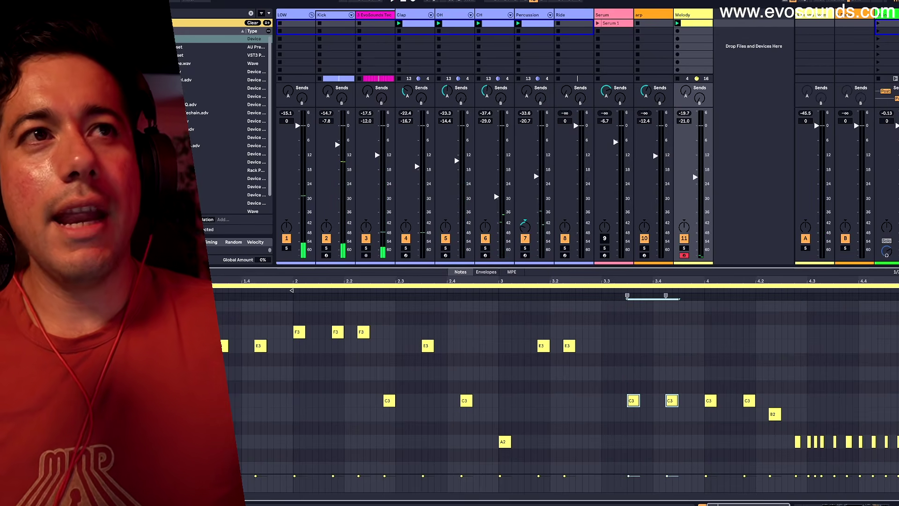
key(Escape)
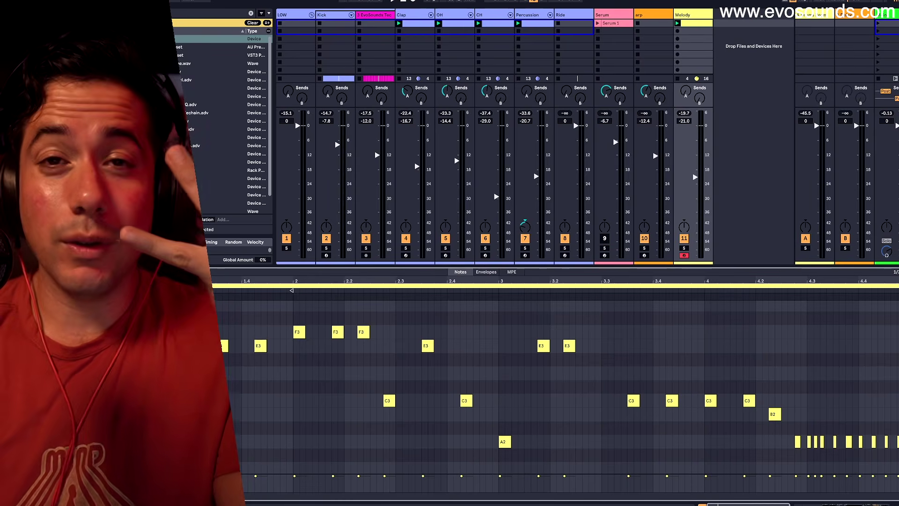
key(space)
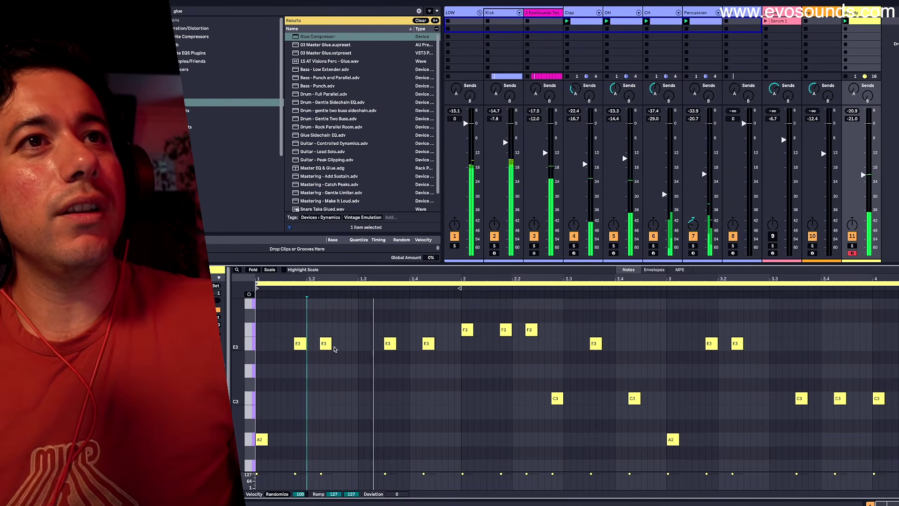
Step: Add a short E3 just before 1.3 and turn bar 1's last E3 into four short repeats, nudging the final one later
double_click(348, 343)
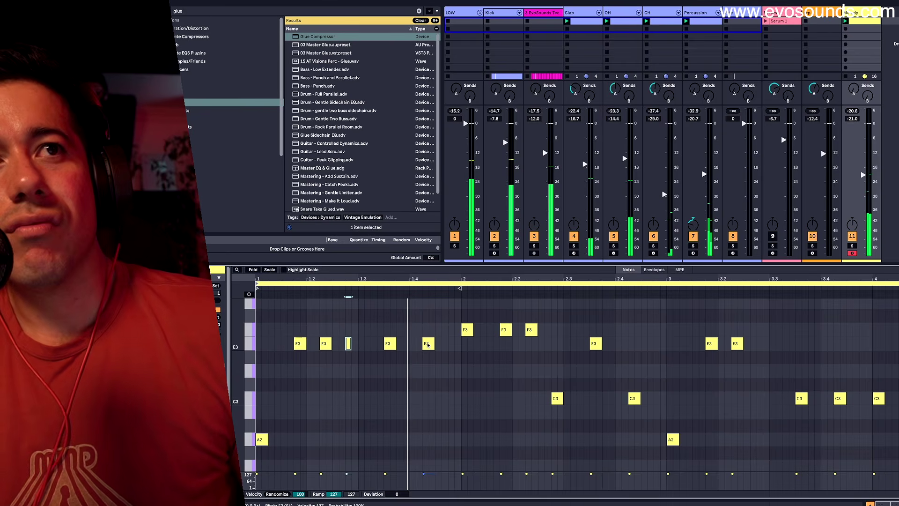
key(ctrl+e)
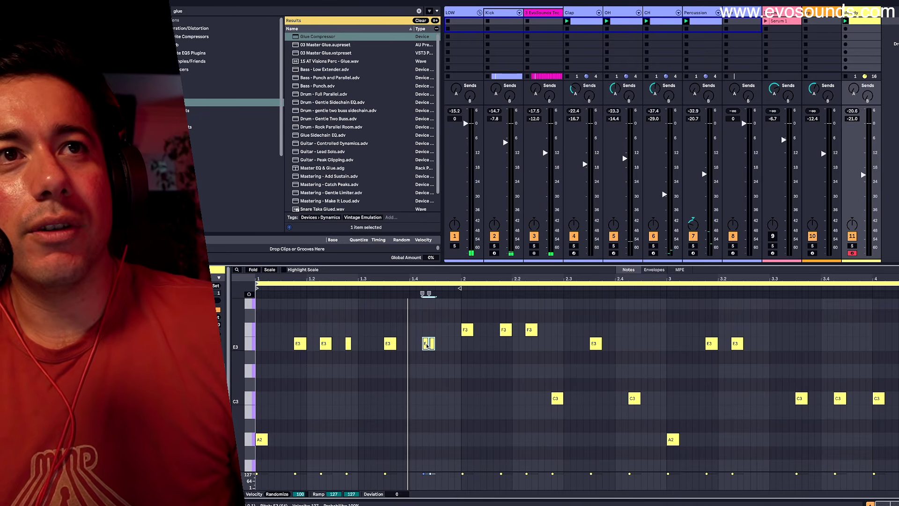
click(425, 343)
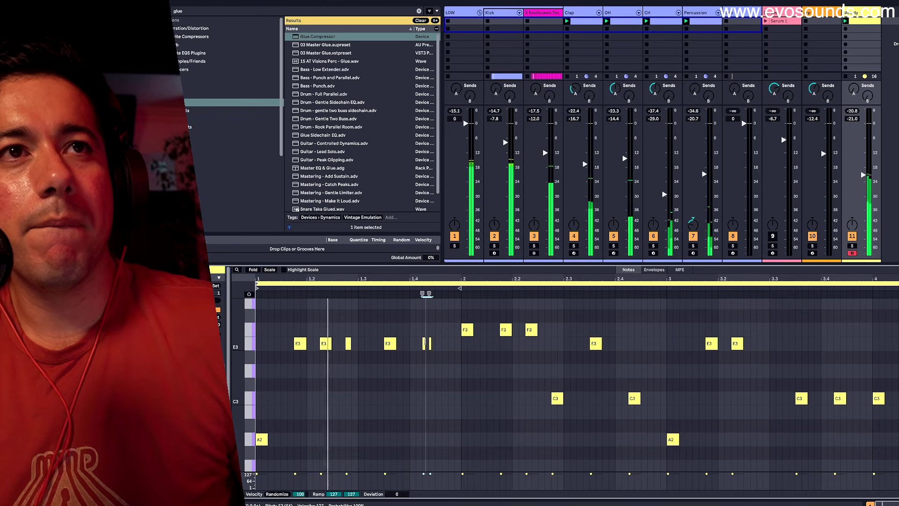
click(432, 344)
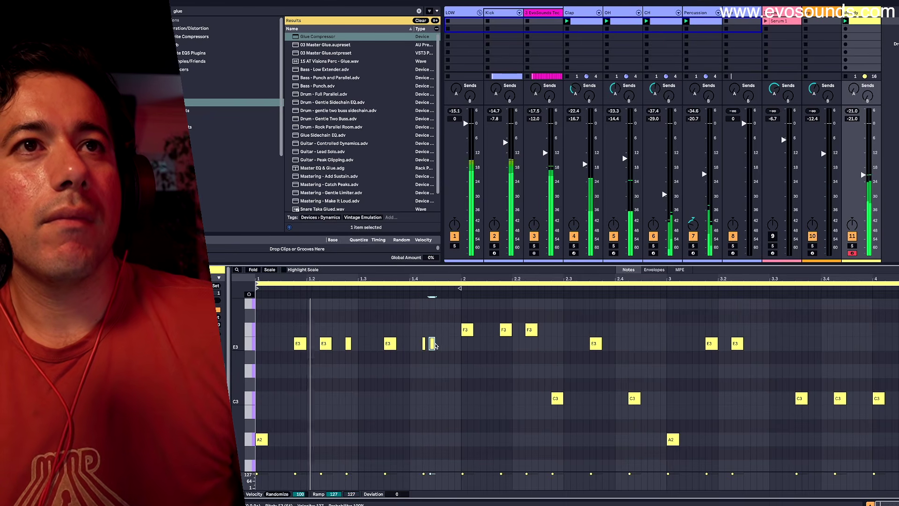
key(ctrl+e)
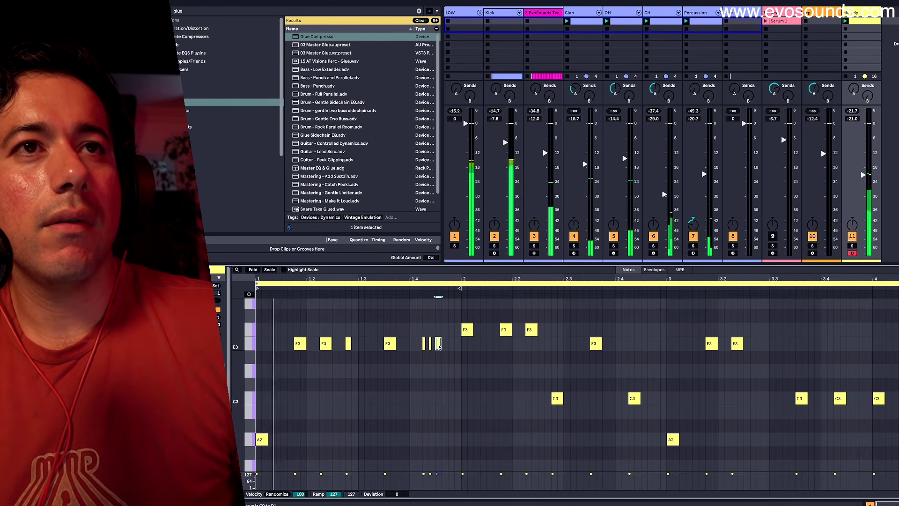
double_click(445, 343)
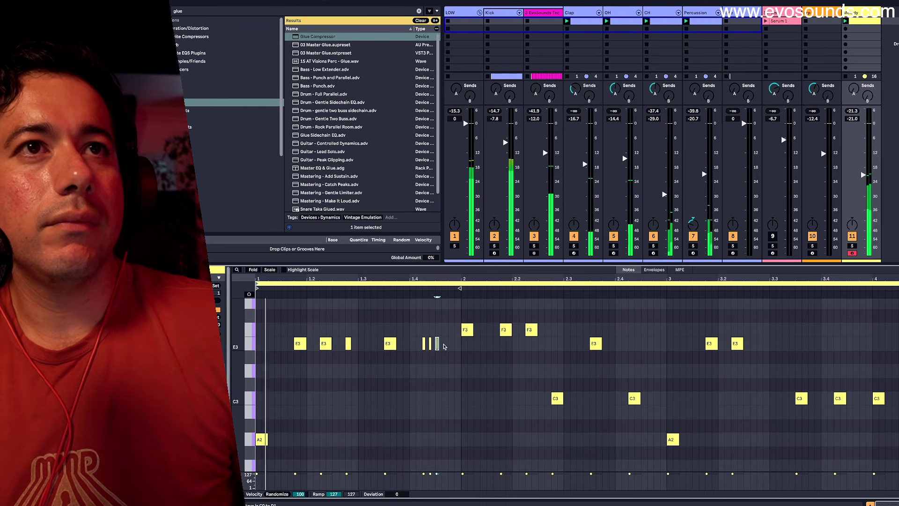
drag(447, 343, 445, 343)
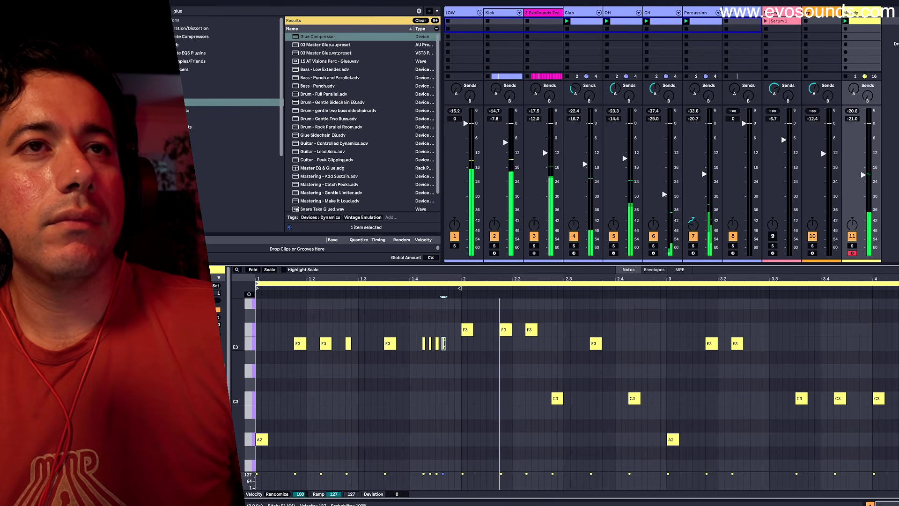
key(Right)
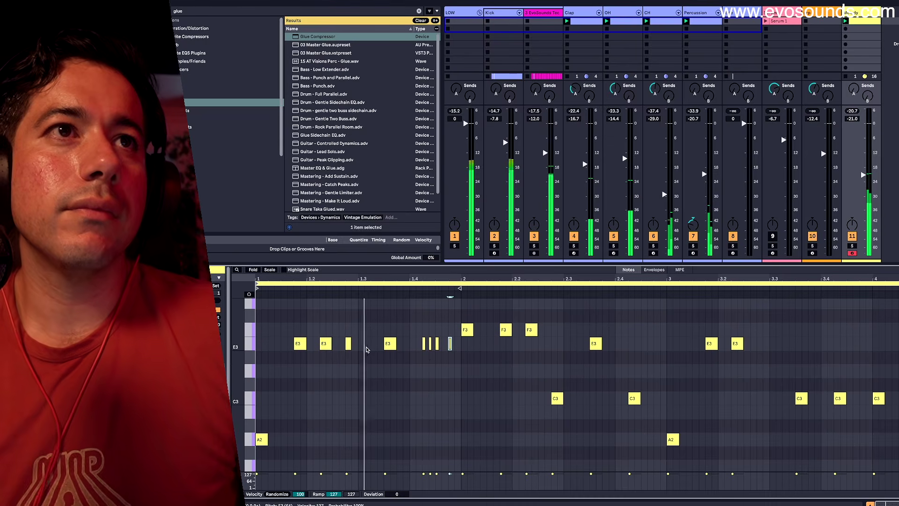
Step: Set the longer E3 note between 1.3 and 1.4 to D3, auditioning F3, C3 and A2 as alternatives
key(Down)
key(Down)
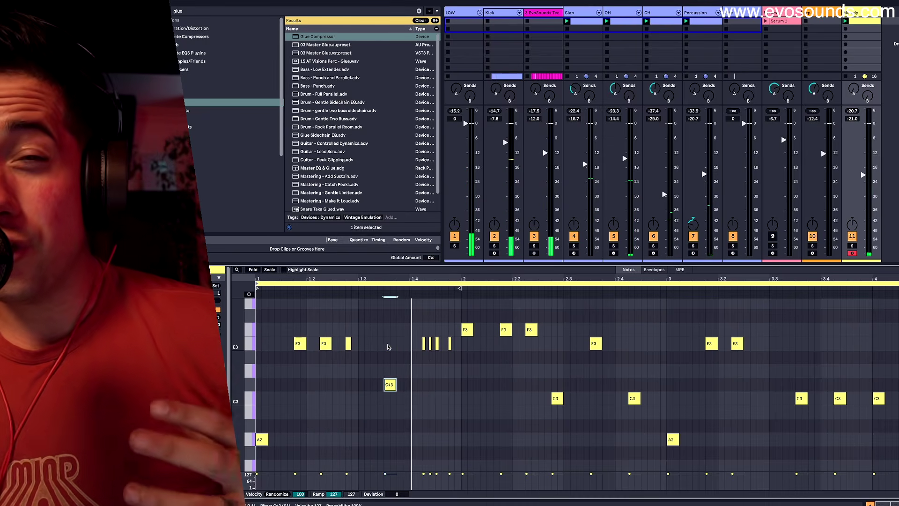
key(Up)
key(Up)
key(Up)
key(Up)
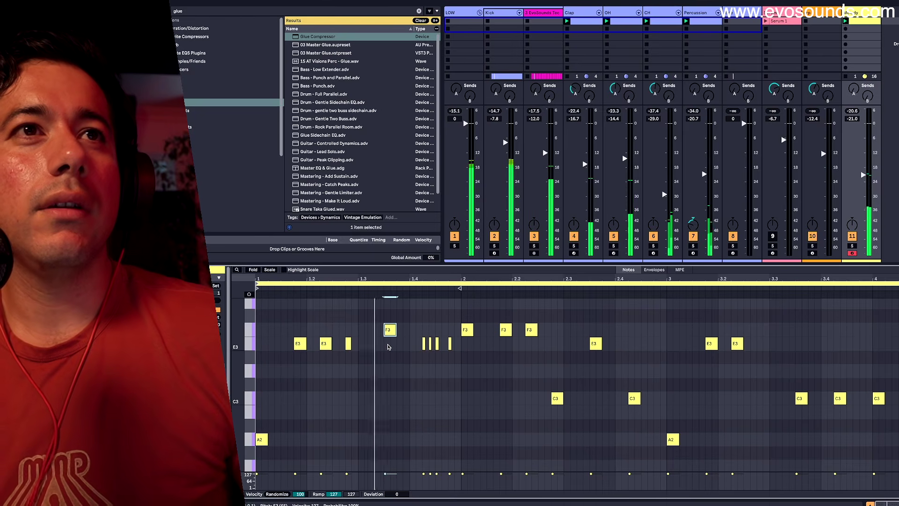
key(Down)
key(Down)
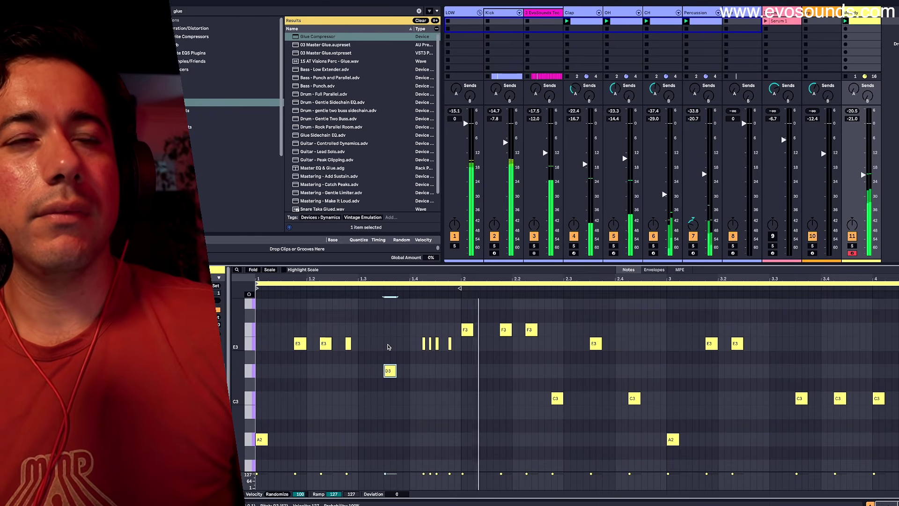
key(Down)
key(Down)
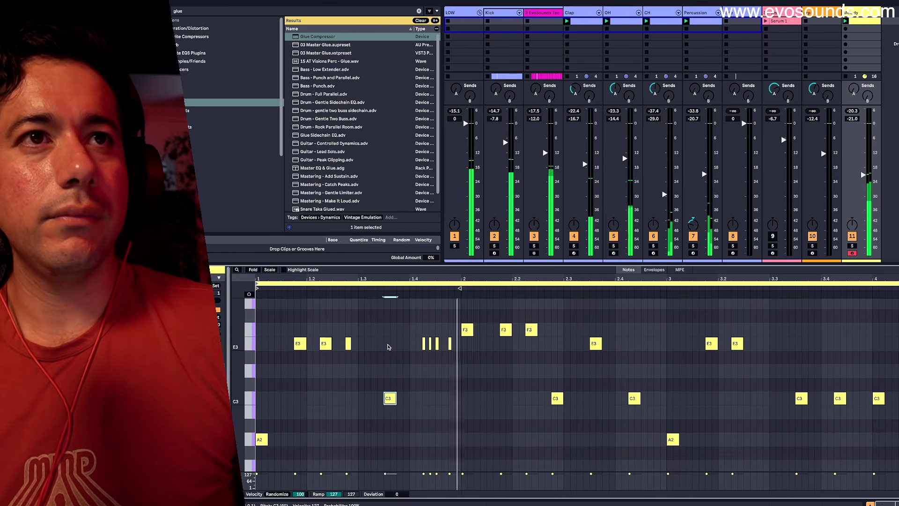
key(Down)
key(Down)
key(Down)
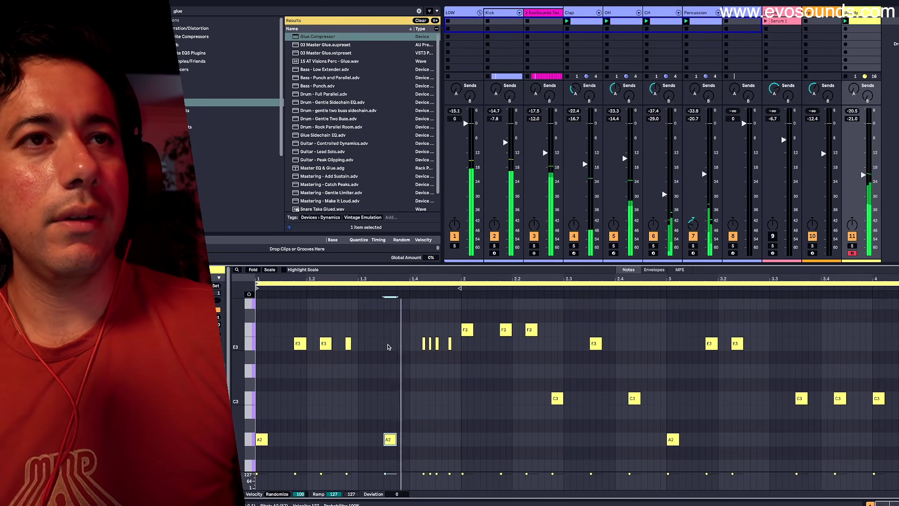
key(Up)
key(Up)
key(Up)
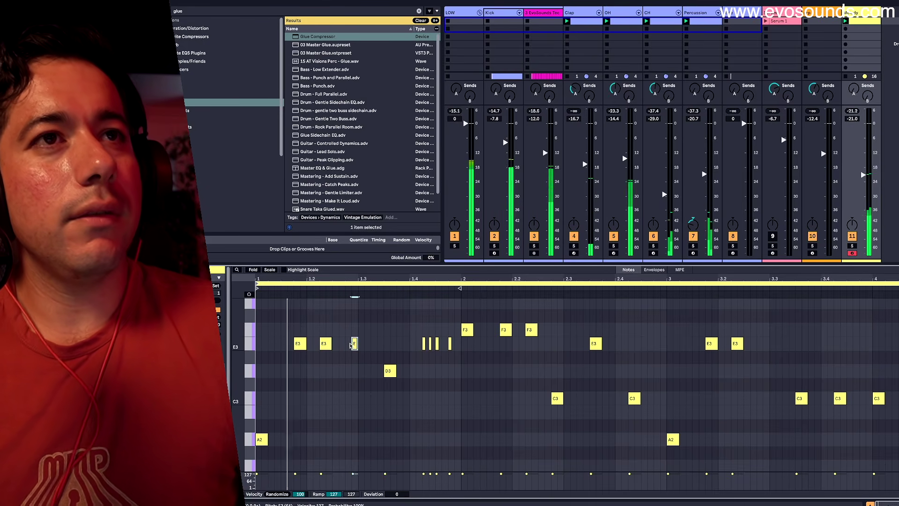
Step: Try shifting the short E3 note before 1.3 slightly later, undo the shift, and lower the note to D3
drag(346, 344, 351, 345)
key(ctrl+z)
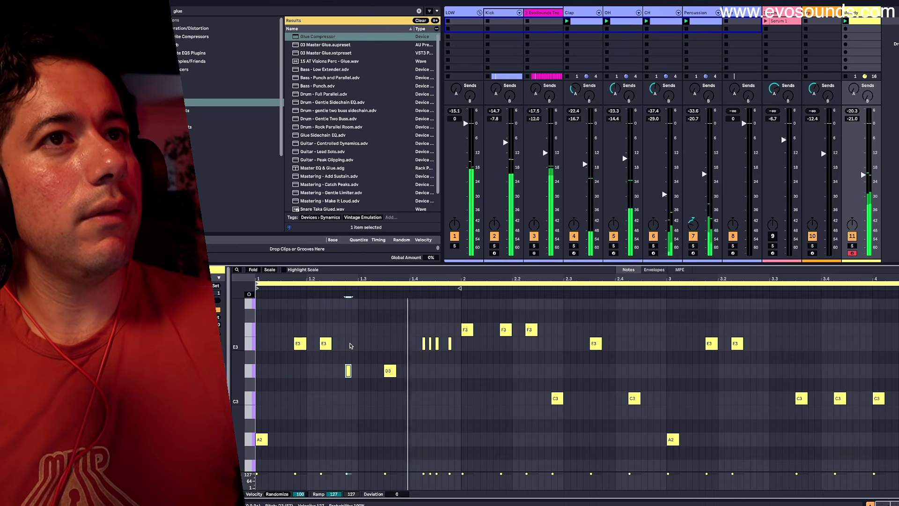
Step: Replay the loop and add a short D3 just before 3.3 in bar 3, matching the one in bar 1
drag(290, 378, 421, 321)
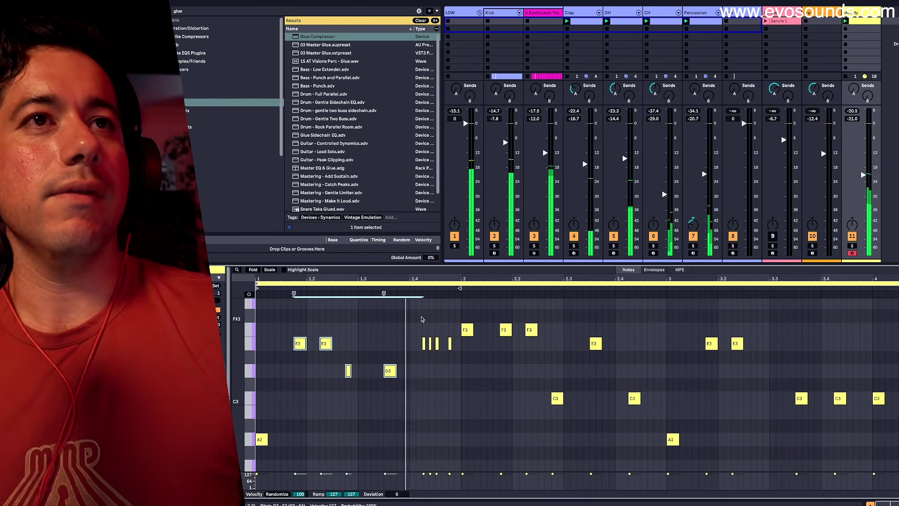
click(585, 348)
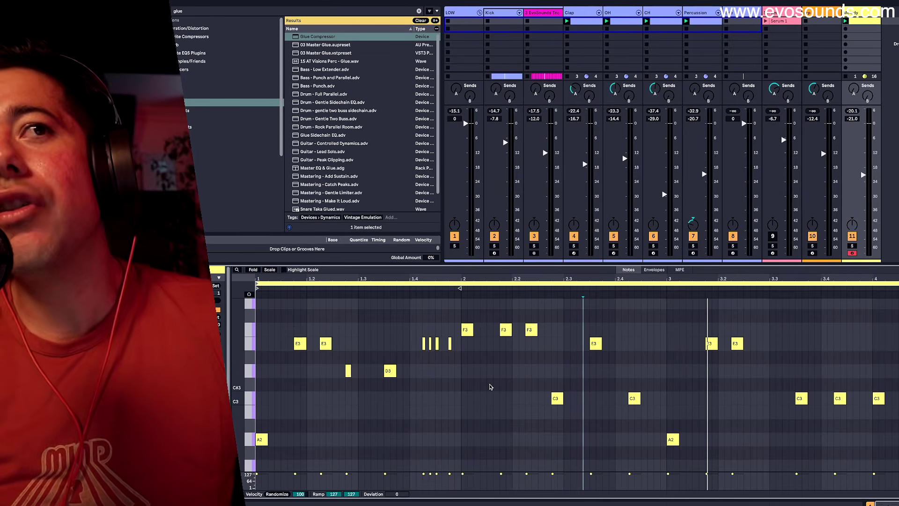
key(space)
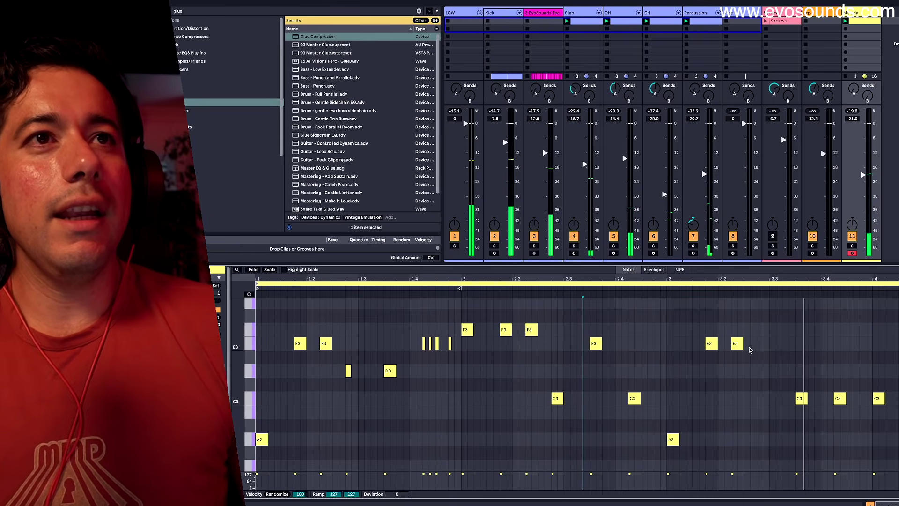
click(347, 371)
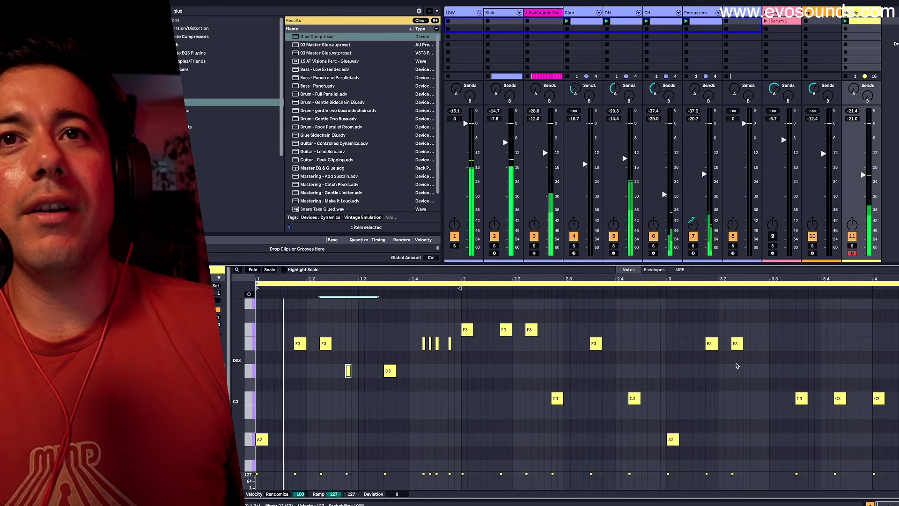
double_click(760, 370)
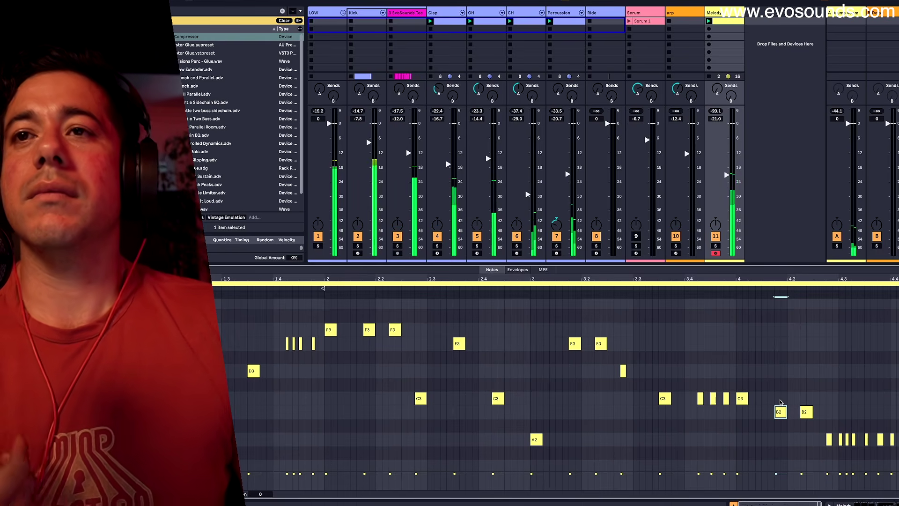
Step: Replace the cluster of short A2 notes after 4.3 in bar 4 with longer, more widely spaced A2 notes
click(838, 415)
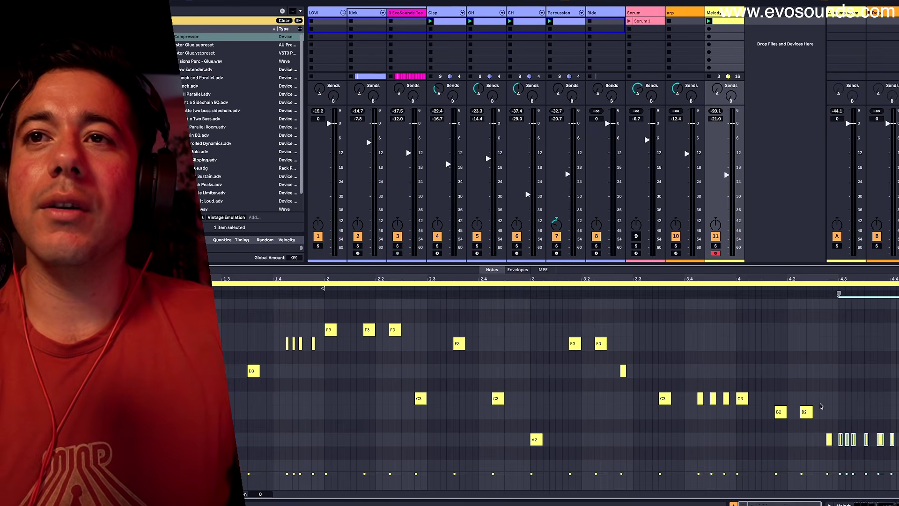
key(space)
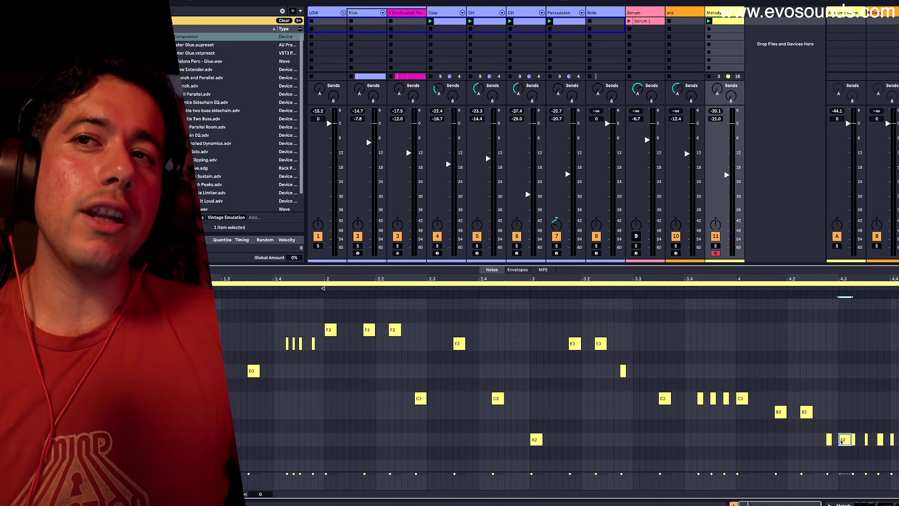
key(space)
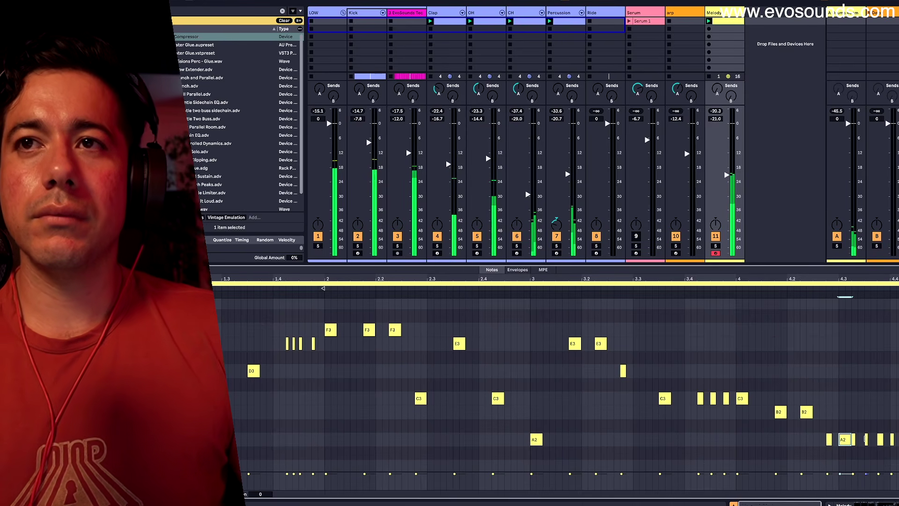
drag(847, 443, 869, 445)
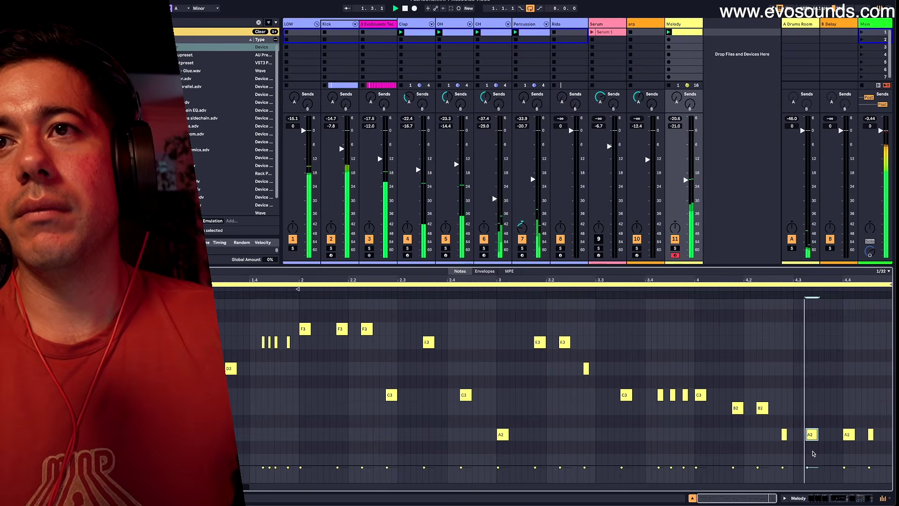
Step: Replay the loop and move the longer A2 note after 4.3 slightly later, closer to the A2 at 4.4
click(521, 384)
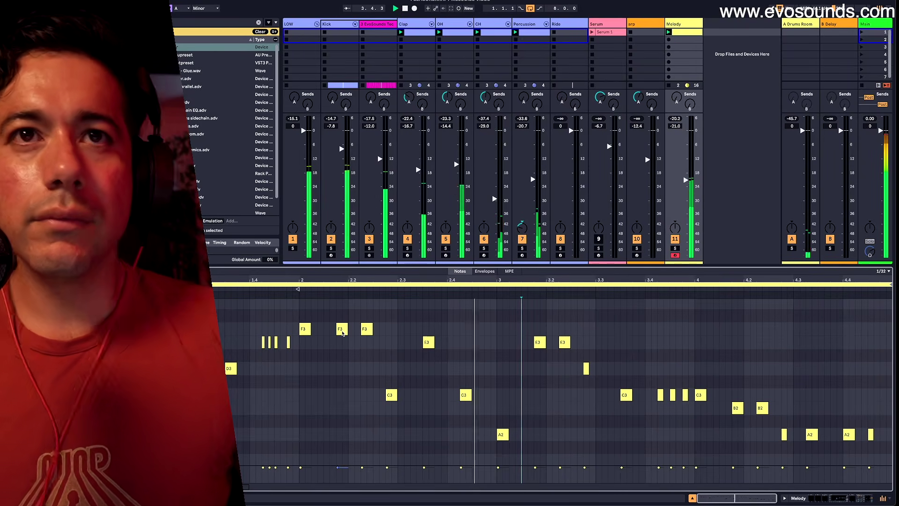
click(342, 330)
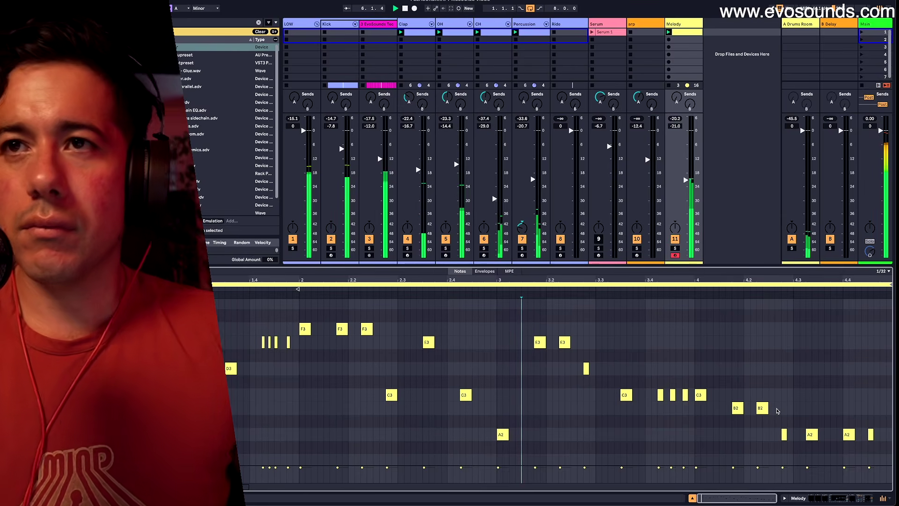
click(870, 434)
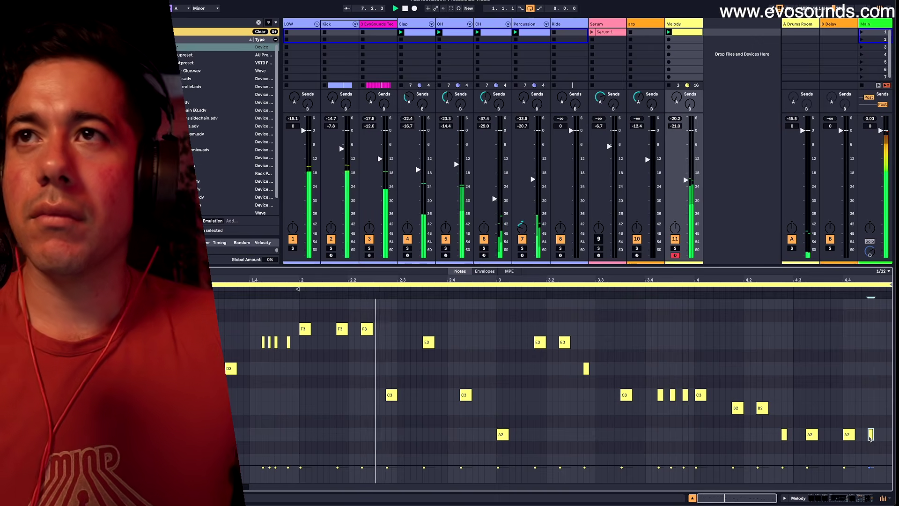
drag(811, 434, 823, 435)
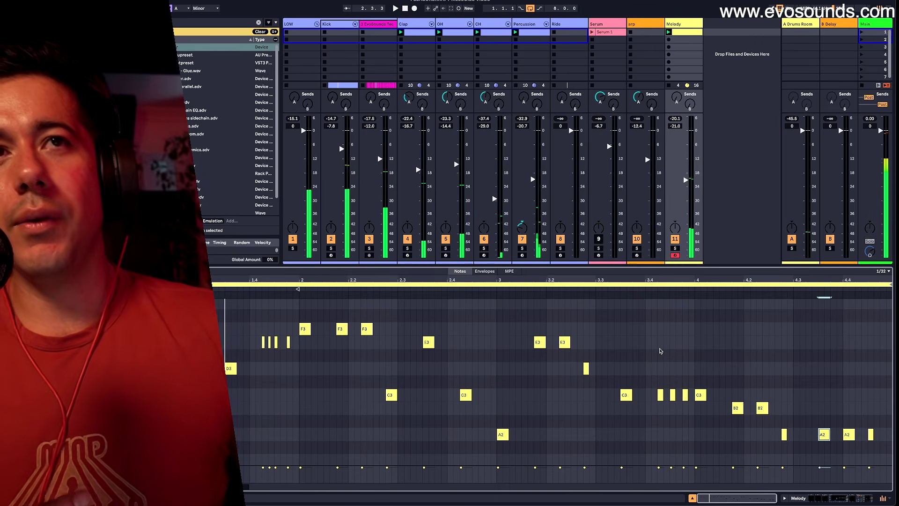
Step: Transpose all melody notes down one octave, play the loop, and set the Melody track's volume to -20.7 dB
key(ctrl+a)
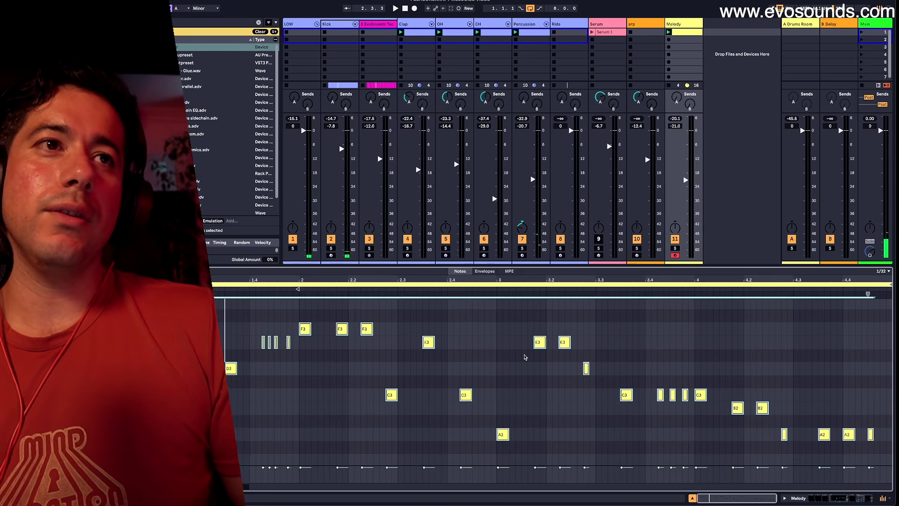
key(shift+Down)
key(space)
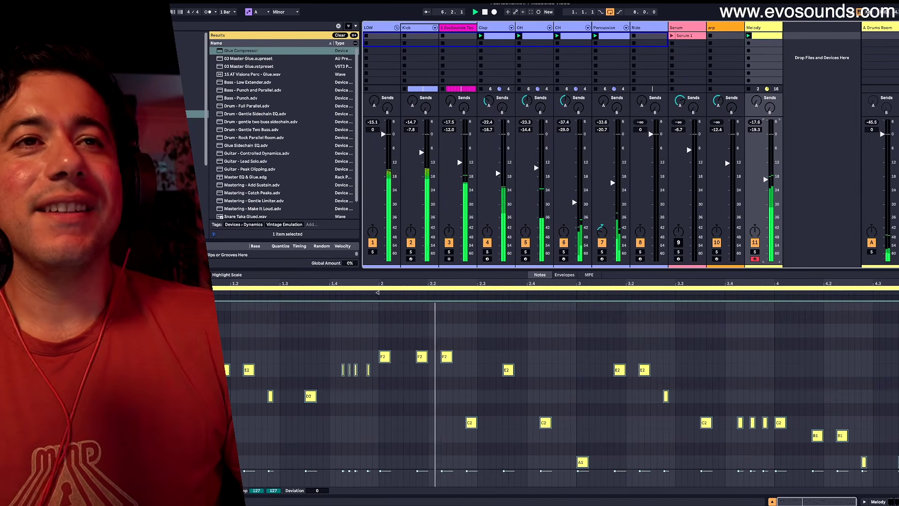
drag(692, 180, 691, 178)
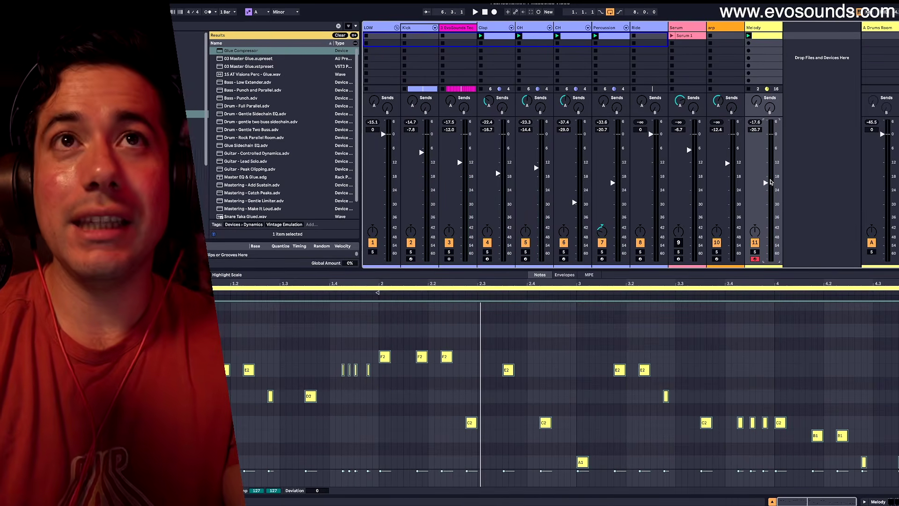
Step: Look through the clips and devices of the drum tracks, including OH and Percussion, and check the Arrangement View
key(Tab)
key(Tab)
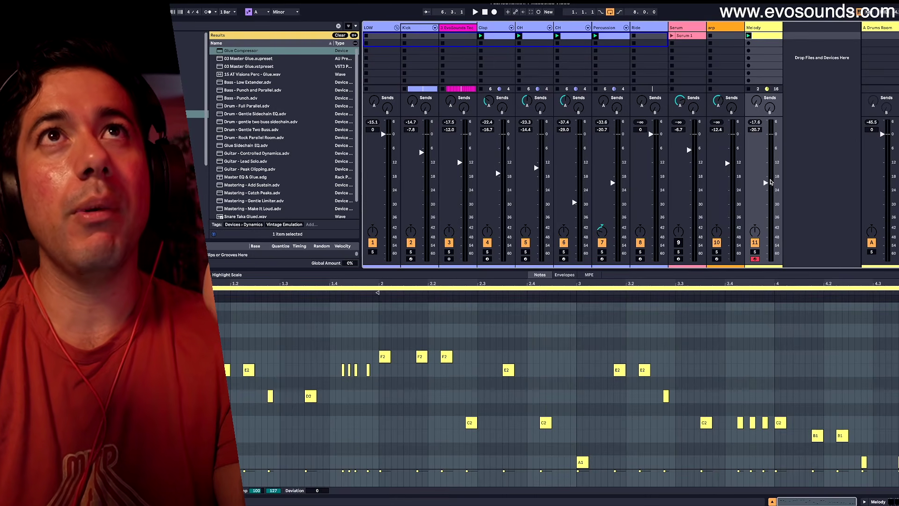
click(501, 28)
click(532, 27)
key(shift+Tab)
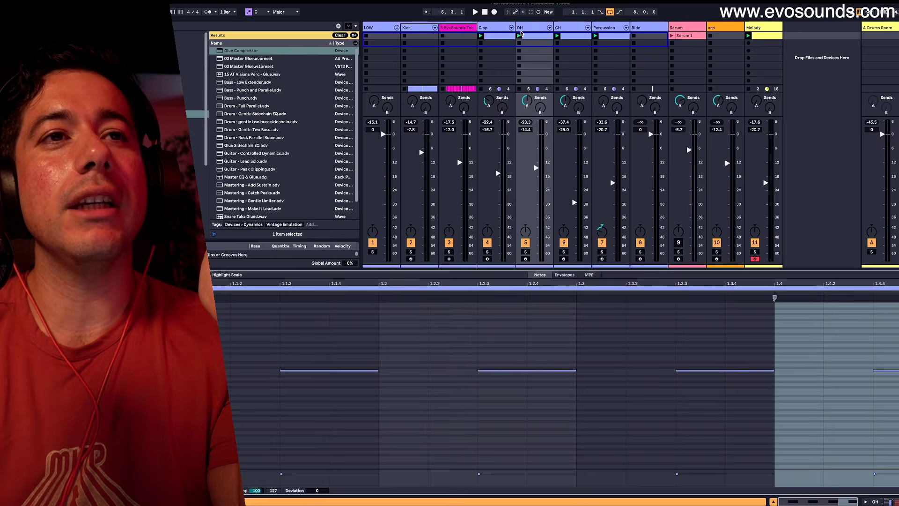
click(587, 27)
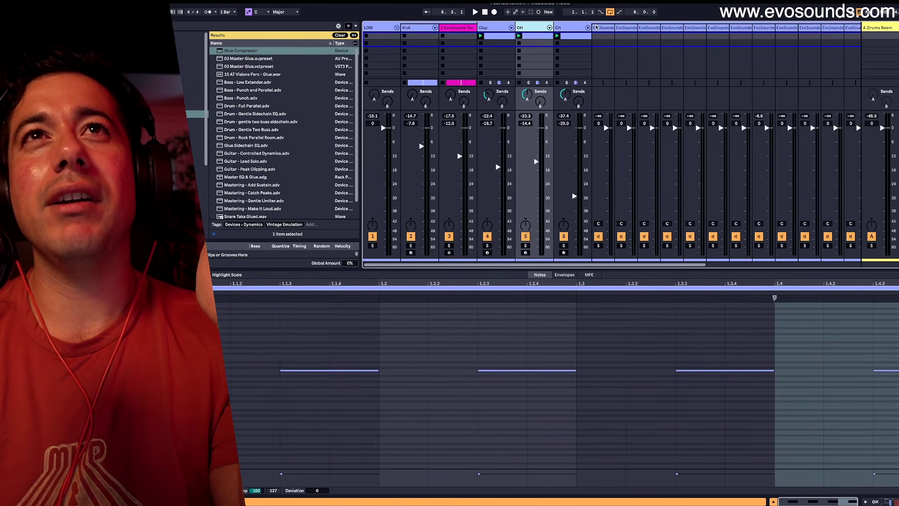
click(587, 27)
click(600, 28)
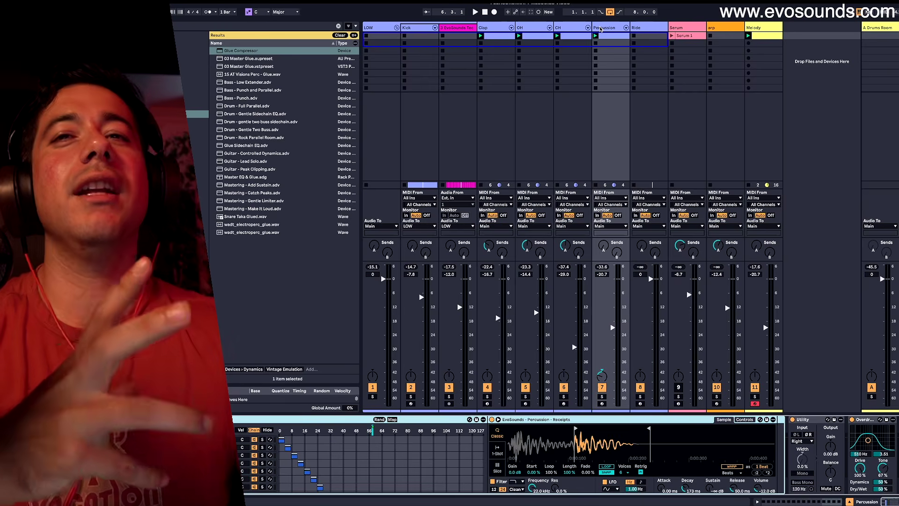
key(Tab)
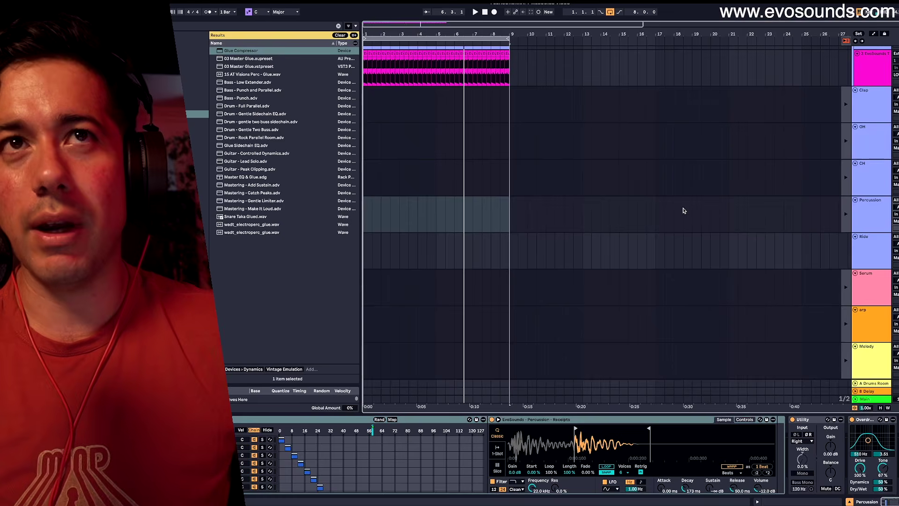
key(Tab)
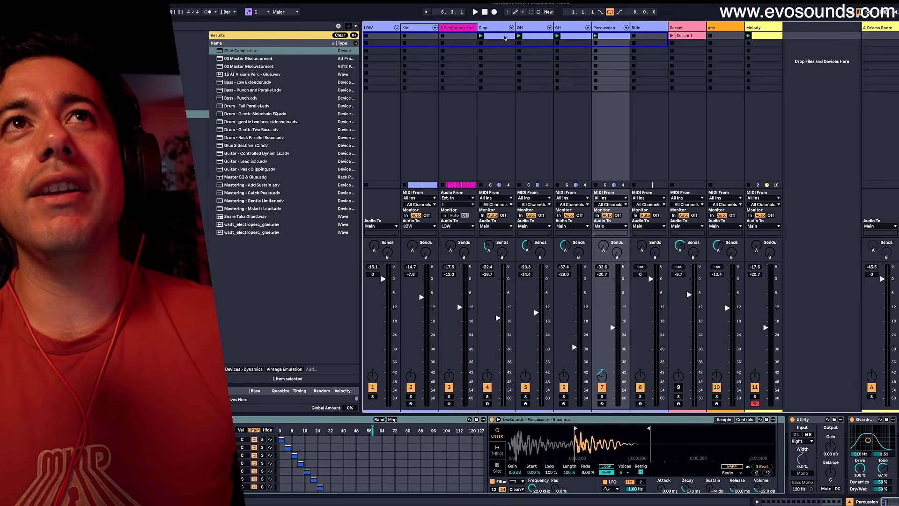
Step: Examine the device chains on the rolling bass and Kick tracks while playing the loop
click(505, 37)
click(471, 33)
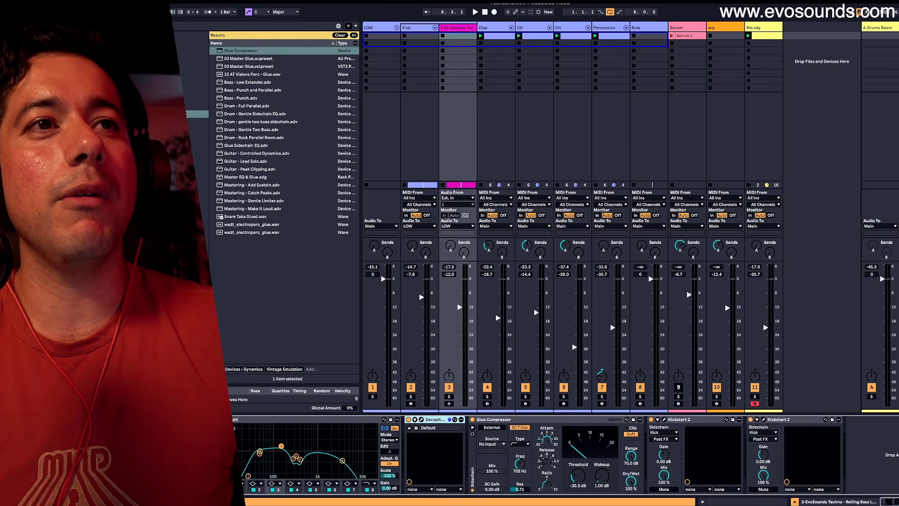
key(space)
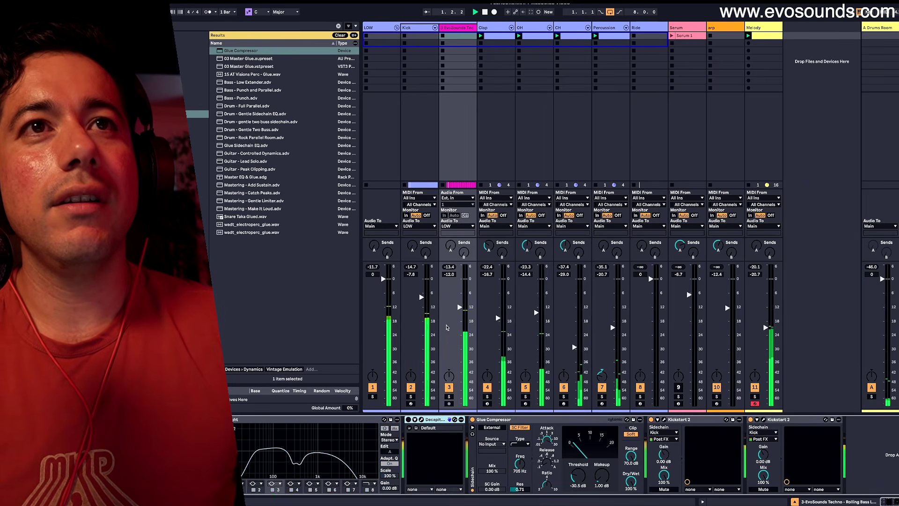
click(421, 29)
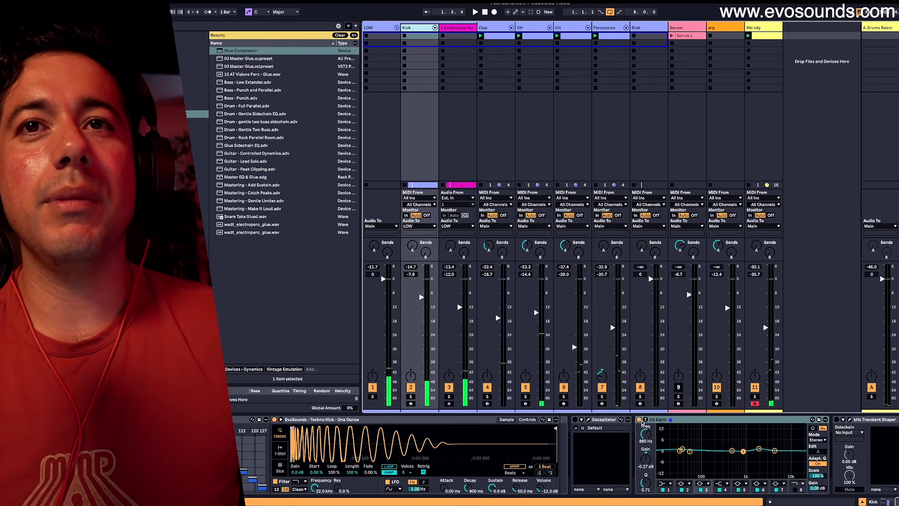
Step: Mute the Clap, OH, CH and Percussion tracks and play the melody against only the kick and bass
click(620, 32)
click(571, 29)
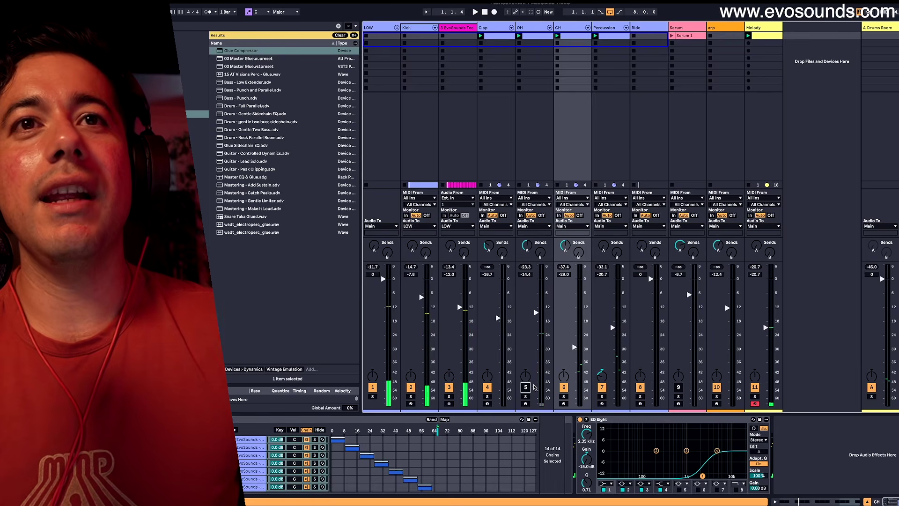
click(564, 388)
click(601, 387)
key(space)
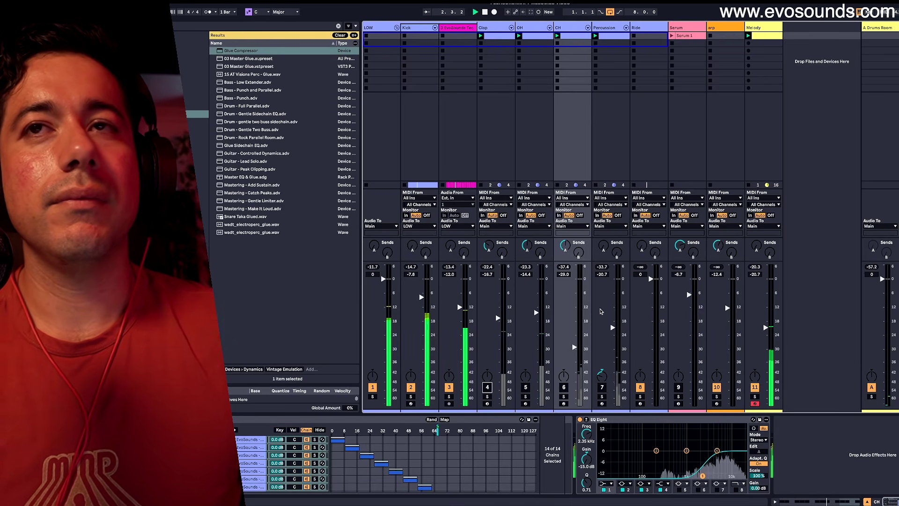
key(space)
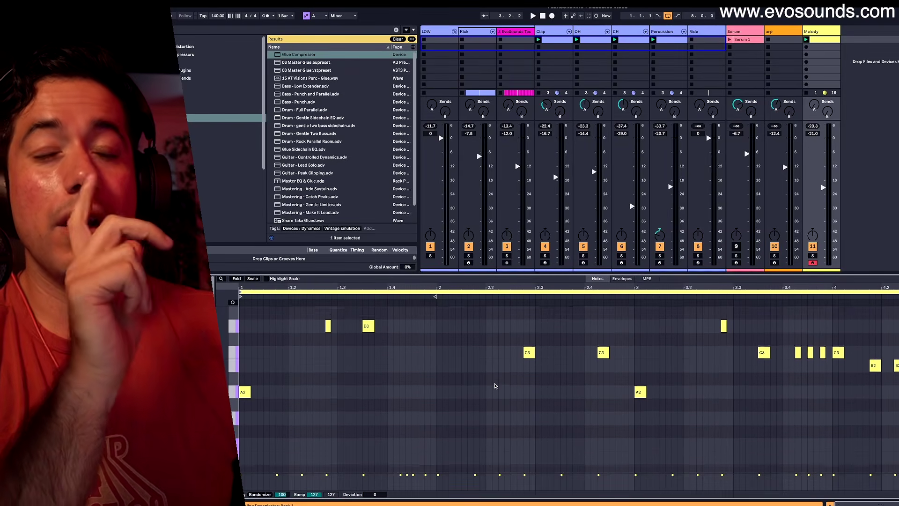
Step: Delete all notes from the melody clip and place short A2 notes at 1, halfway to 1.2, and on 1.2
drag(233, 373, 209, 375)
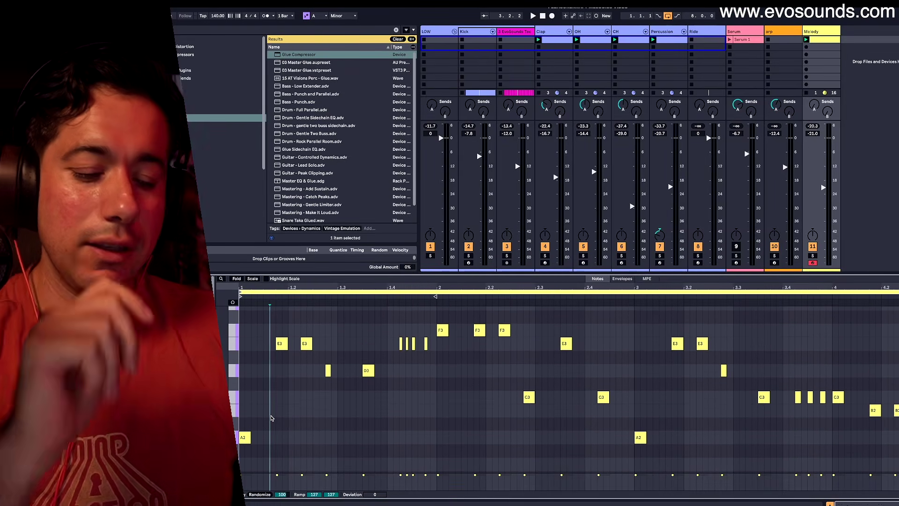
key(Delete)
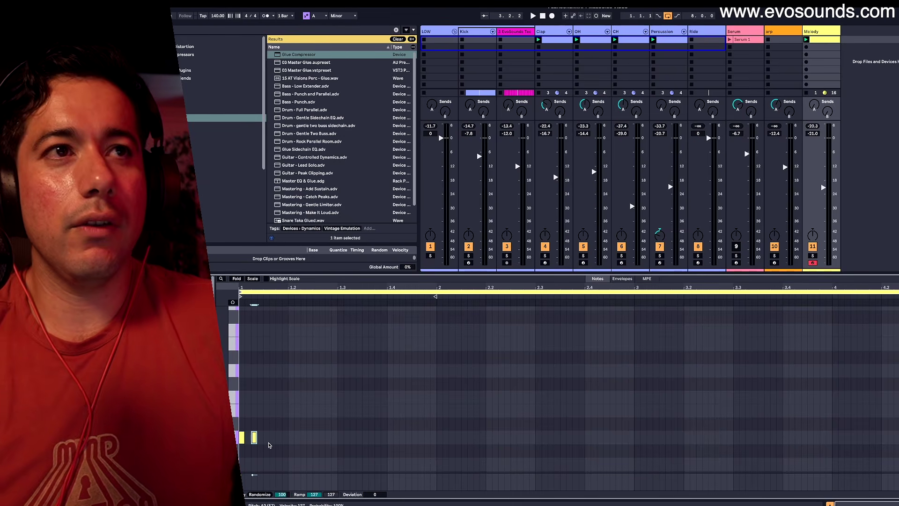
drag(261, 437, 266, 437)
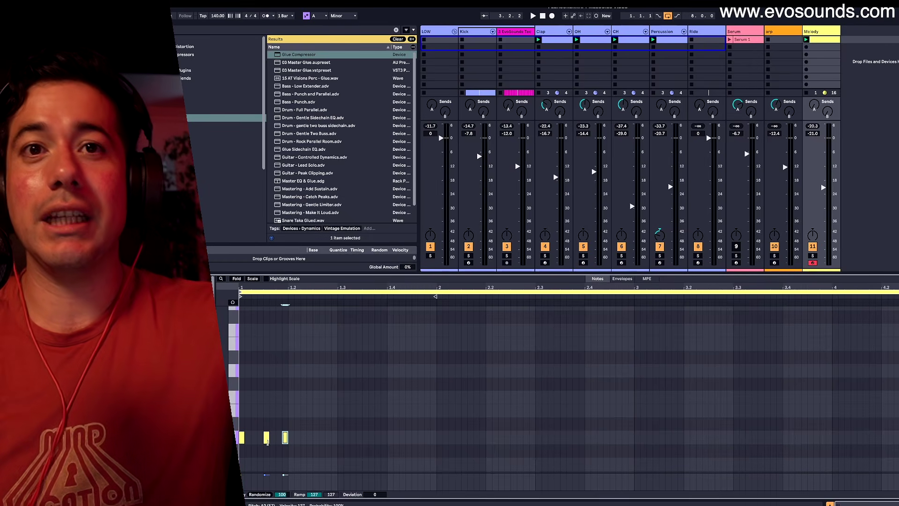
key(Right)
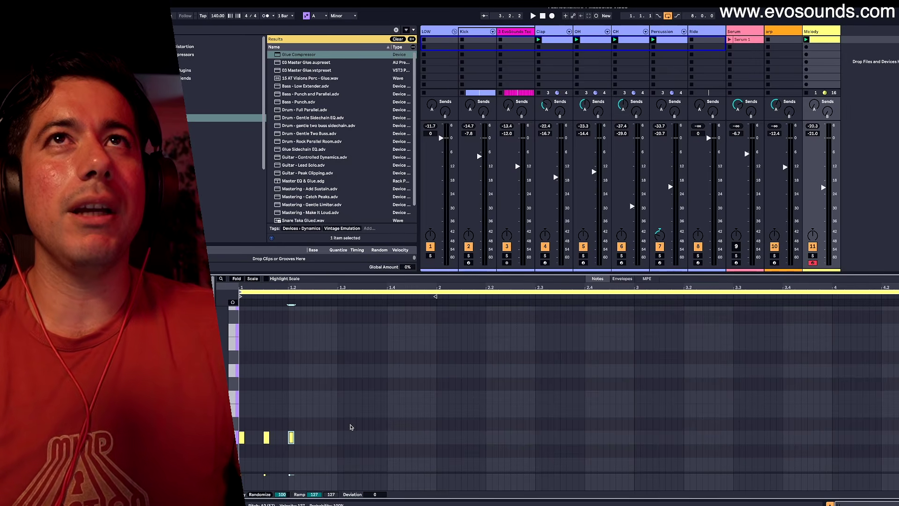
Step: Regroup the three short A2 notes onto consecutive sixteenths from the start of bar 1 and play the loop
key(space)
click(278, 440)
mouse_move(309, 443)
mouse_down()
mouse_move(255, 438)
mouse_move(274, 438)
mouse_up()
key(space)
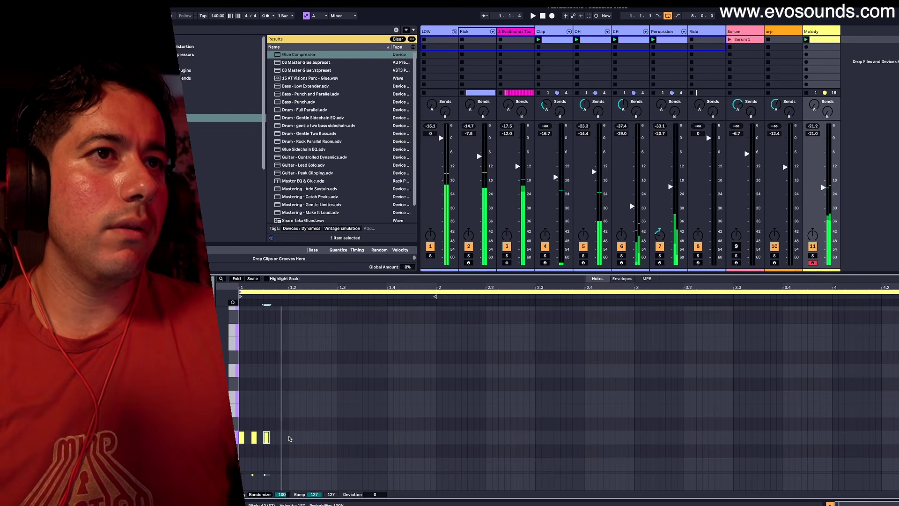
Step: Add five longer A2 notes from 1.2 onward to complete bar 1, and duplicate the rhythm into bars 2 and 3
double_click(291, 438)
drag(305, 439, 241, 374)
key(ctrl+d)
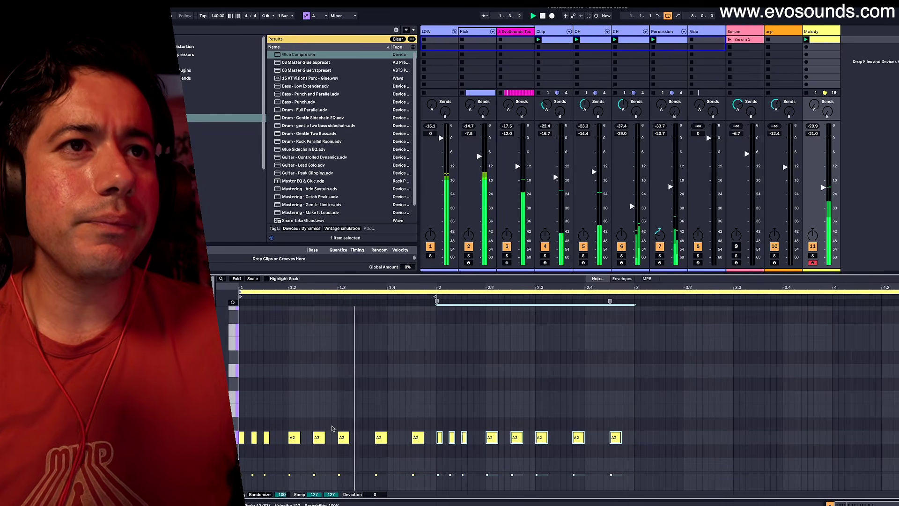
key(ctrl+d)
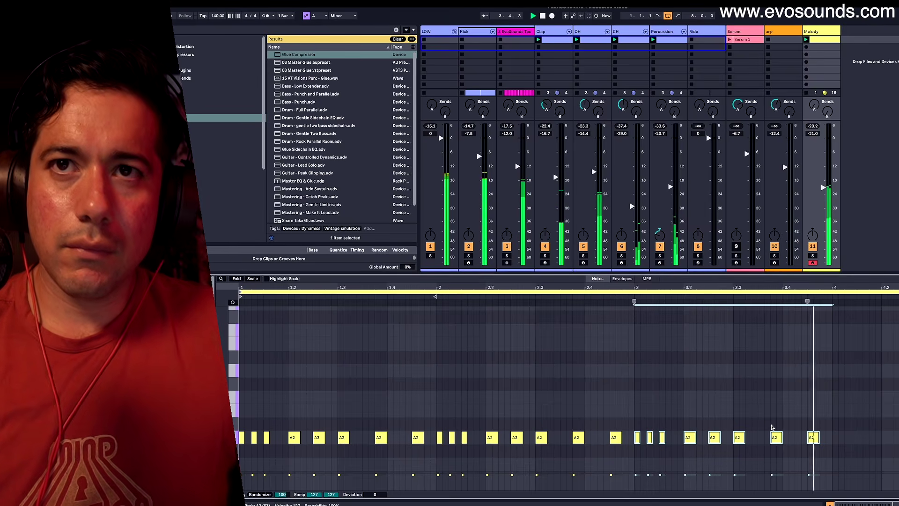
Step: Duplicate the one-bar A2 rhythm into bar 4 and transpose all the clip's notes down one octave
key(ctrl+d)
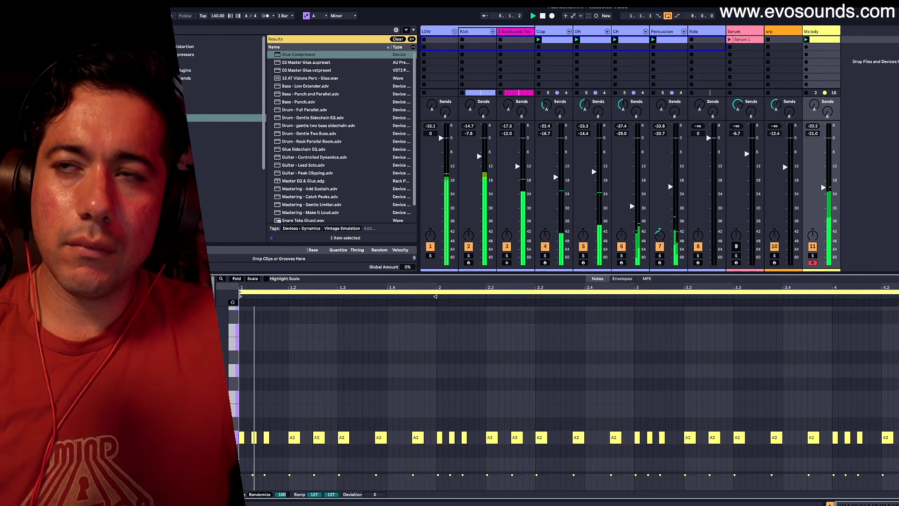
click(898, 439)
key(ctrl+a)
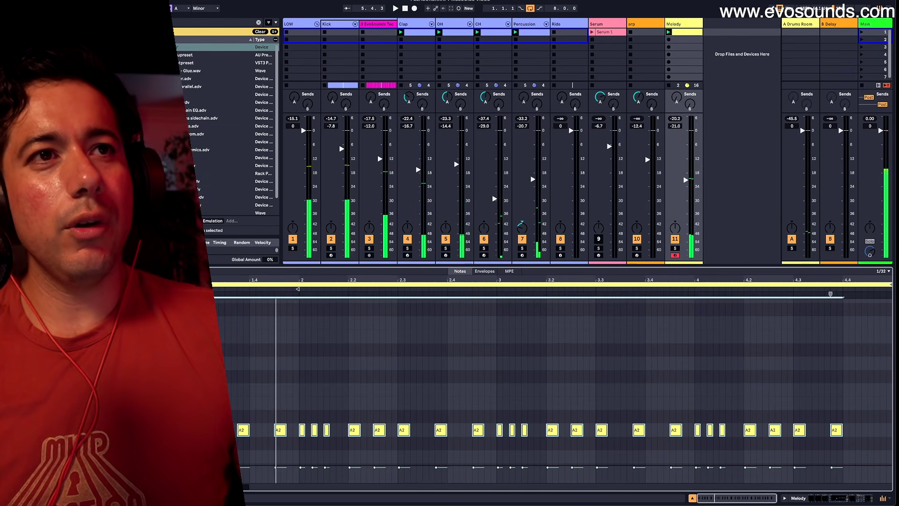
key(shift+Down)
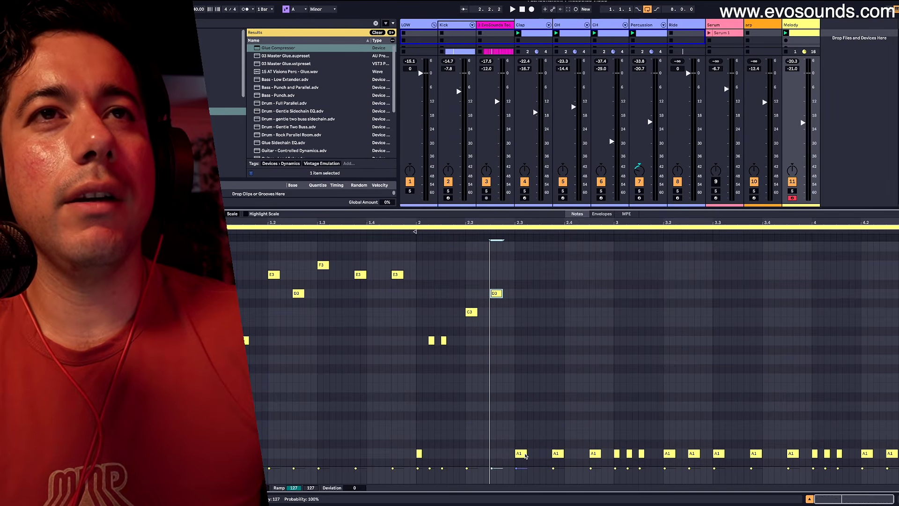
Step: Play the loop and set bar 2's middle notes to E3 on 2.2, D3 halfway to 2.3, and F3 on 2.3
key(space)
drag(524, 455, 521, 265)
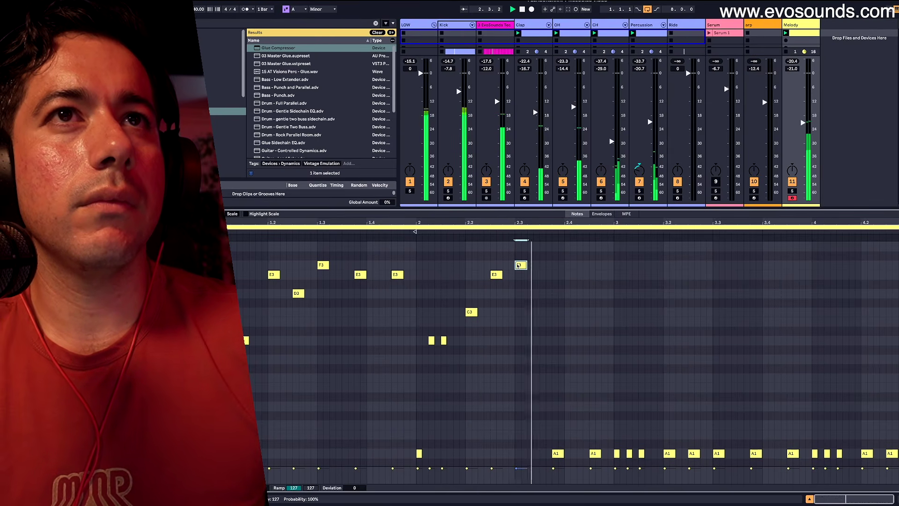
drag(474, 313, 496, 318)
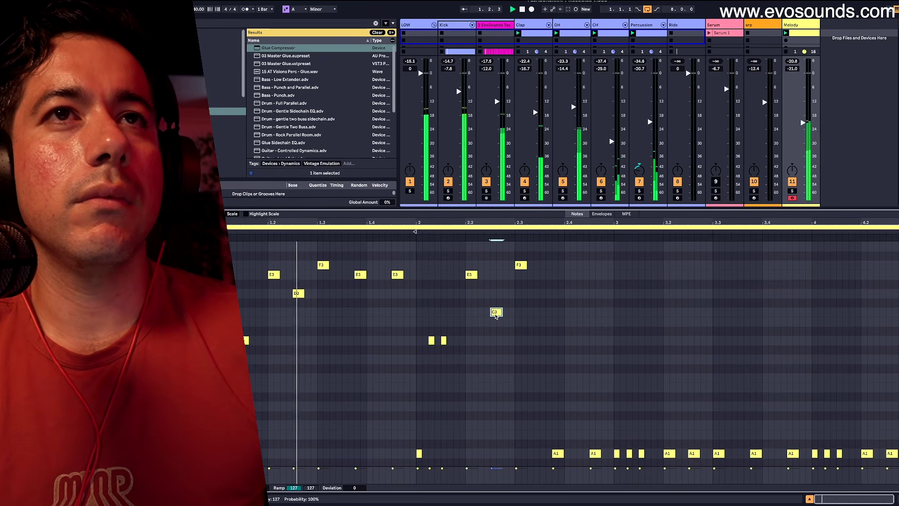
click(520, 266)
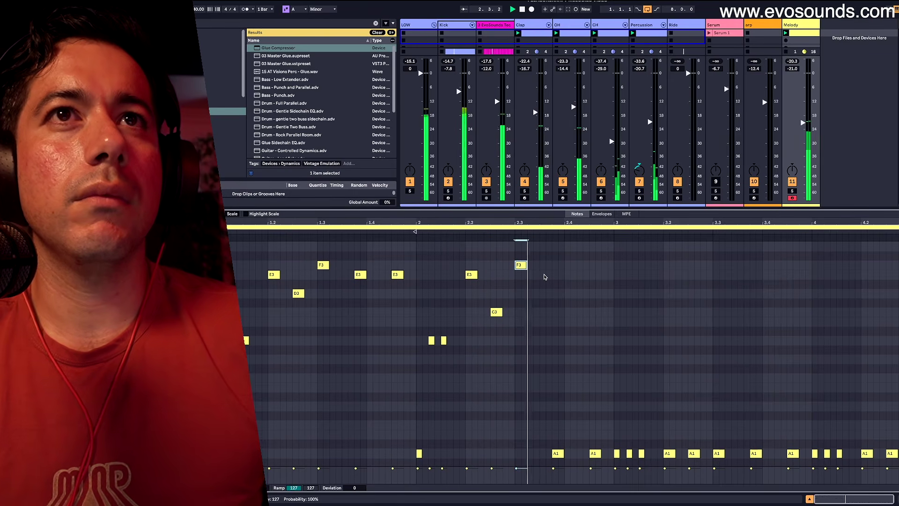
drag(497, 314, 500, 300)
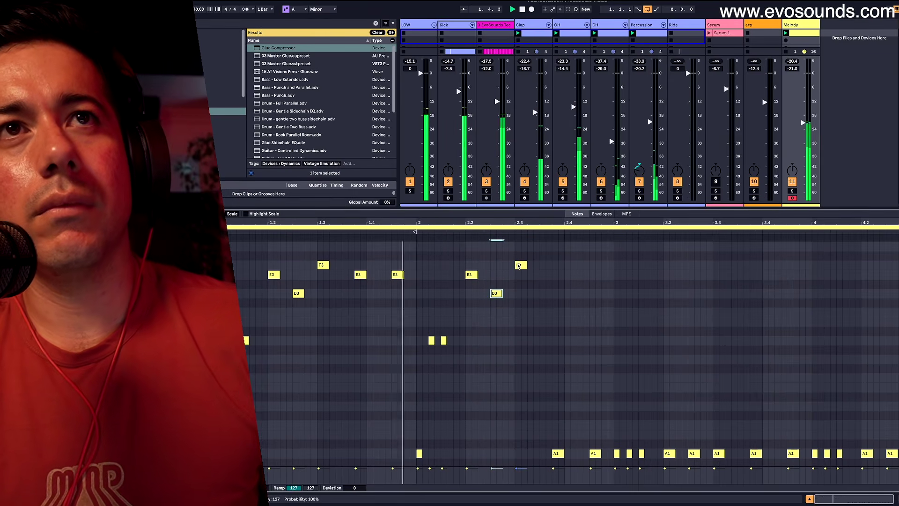
Step: Try an extra E3 note halfway from 2.3 to 2.4, and raise the A1 note just before 2.4 to E3
double_click(543, 265)
drag(544, 265, 549, 276)
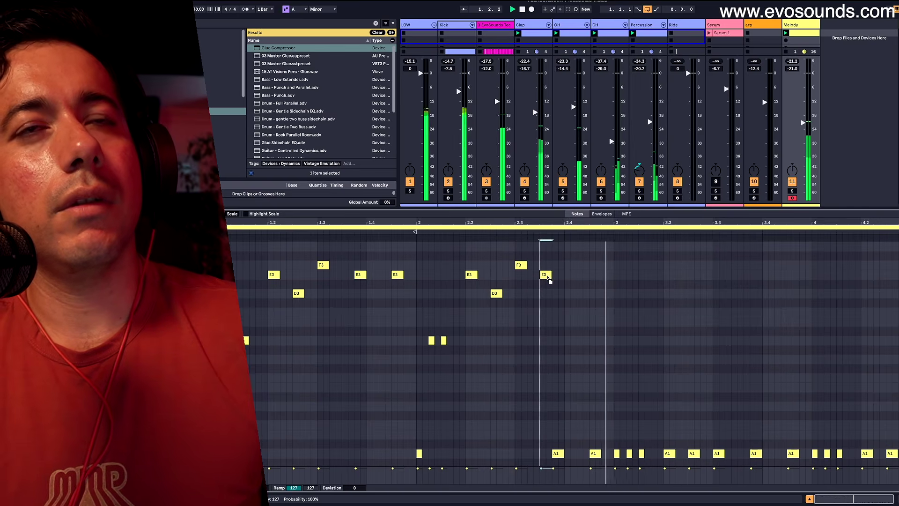
click(557, 453)
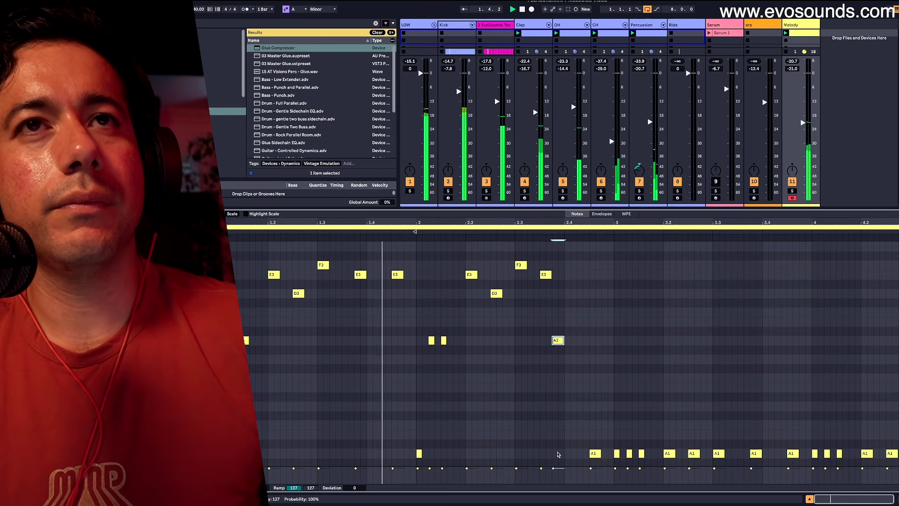
key(shift+Up)
key(shift+Up)
key(Down)
key(Down)
key(Down)
key(Down)
key(Down)
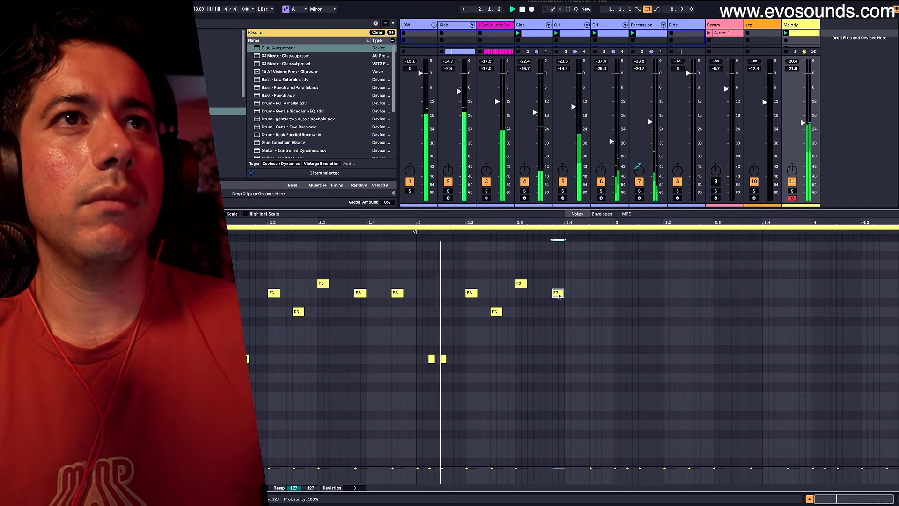
Step: Raise the last A1 note of bar 2 to E3 and play the loop
scroll(559, 299, down, 2)
scroll(558, 296, down, 4)
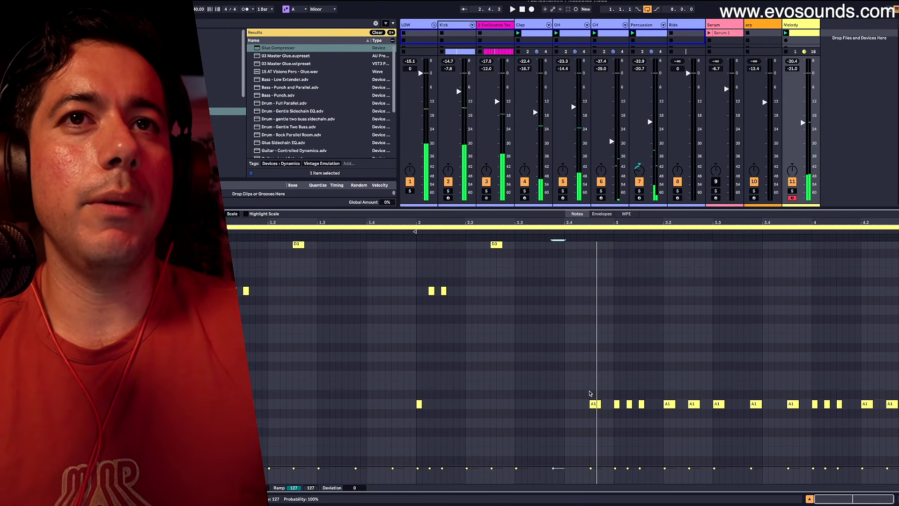
key(shift+Up)
key(Down)
key(Down)
key(space)
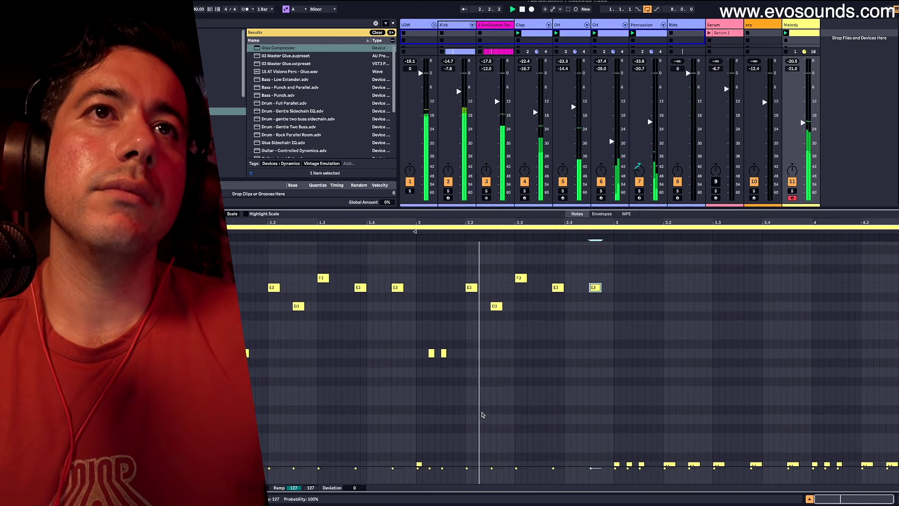
Step: Raise the second and third short A1 notes of bar 3 by one octave to A2
scroll(562, 421, down, 4)
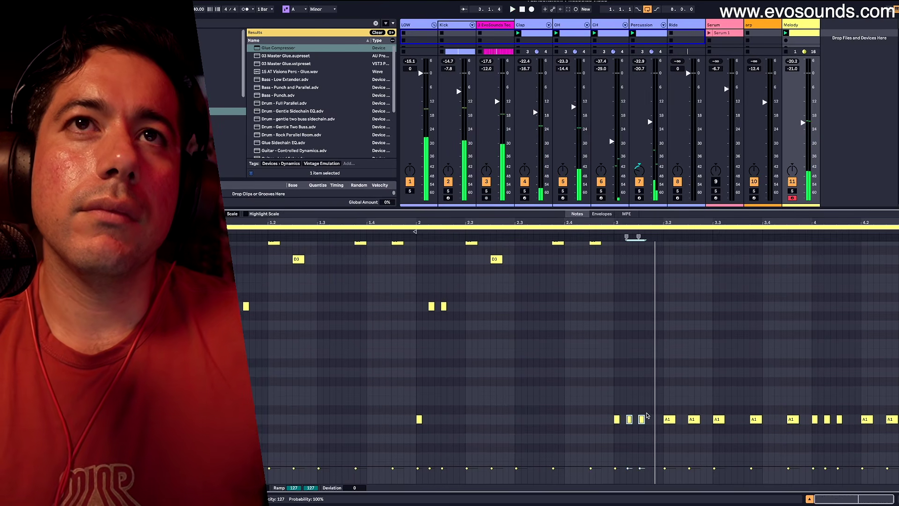
key(shift+Up)
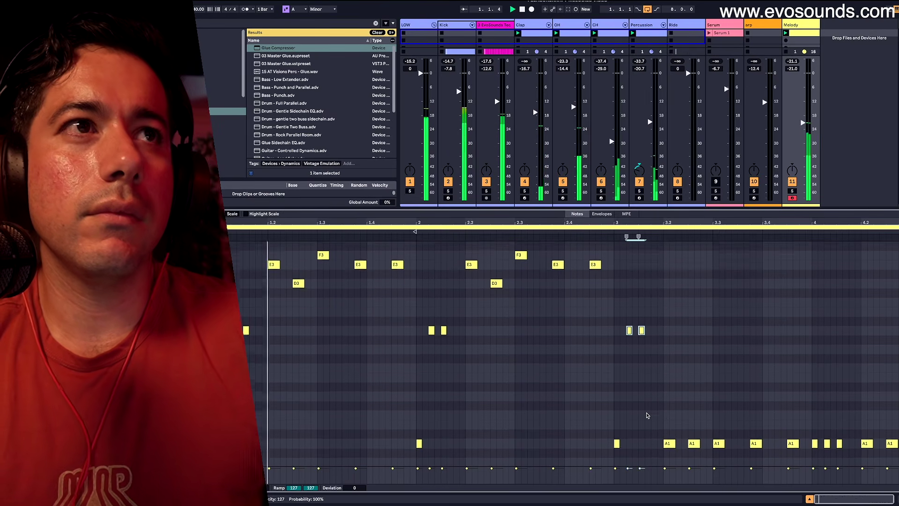
scroll(421, 337, down, 2)
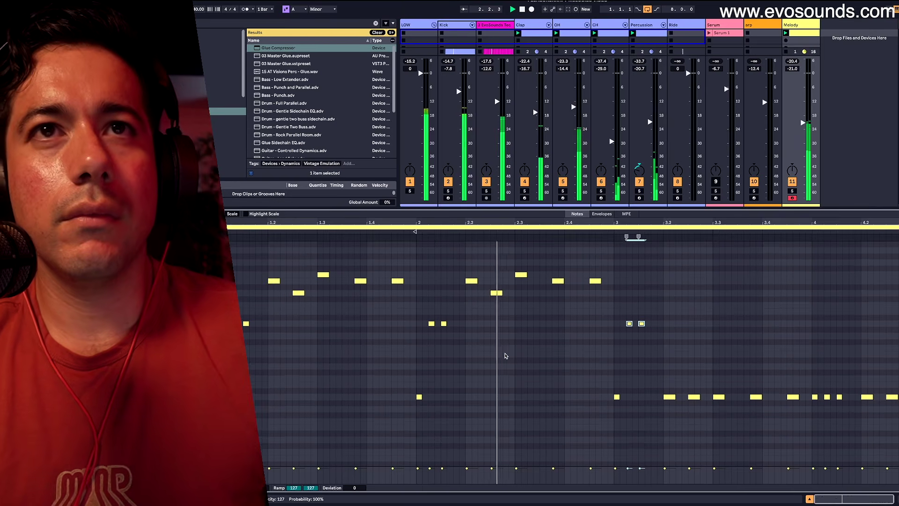
scroll(538, 379, up, 2)
Step: Raise the A1 note on 3.2 to E3 and the one halfway to 3.3 to D3
drag(660, 436, 689, 425)
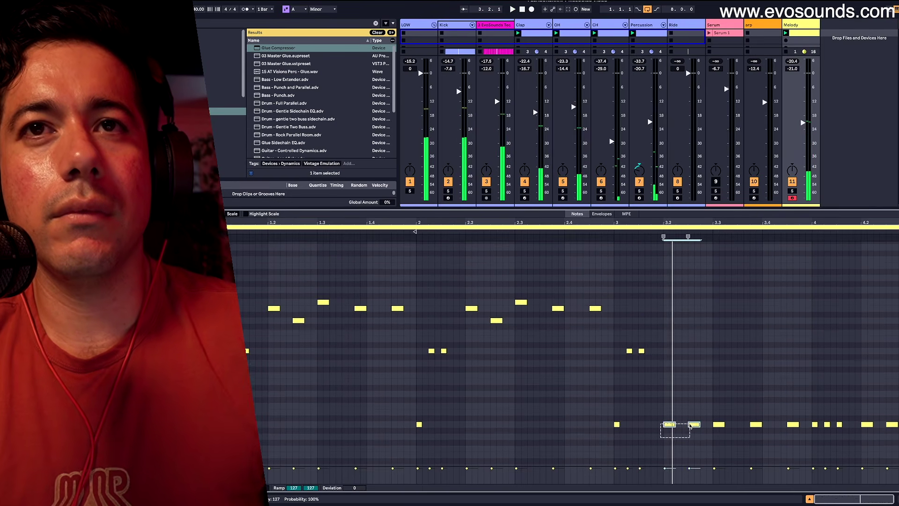
key(space)
key(shift+Up)
key(Up)
key(Up)
key(Up)
key(Up)
key(Up)
key(Up)
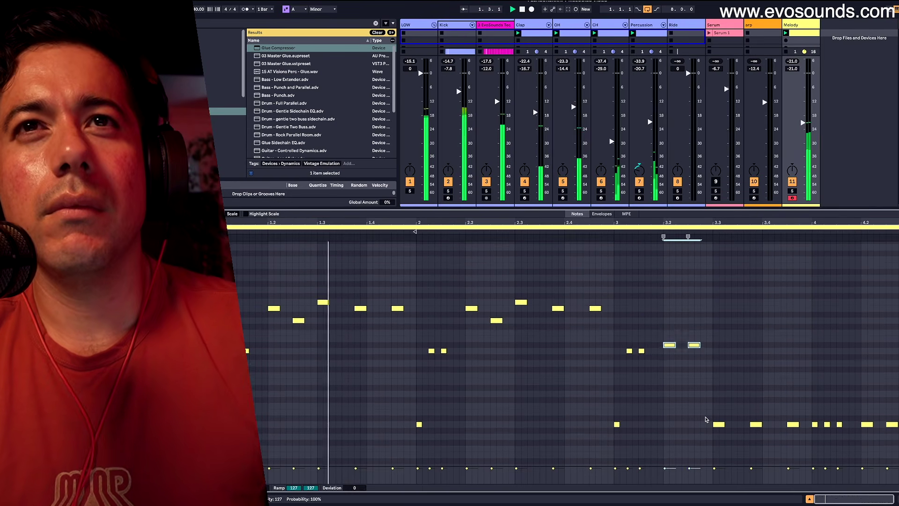
key(Up)
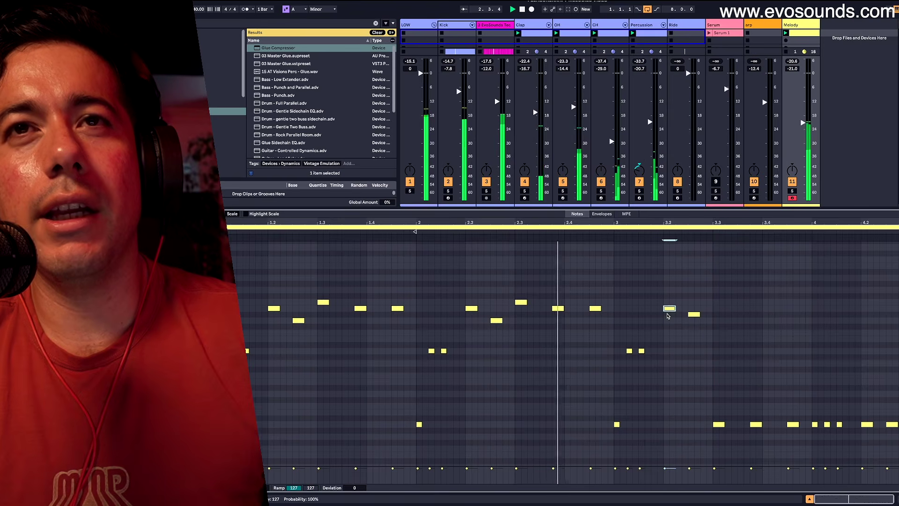
drag(694, 305, 692, 317)
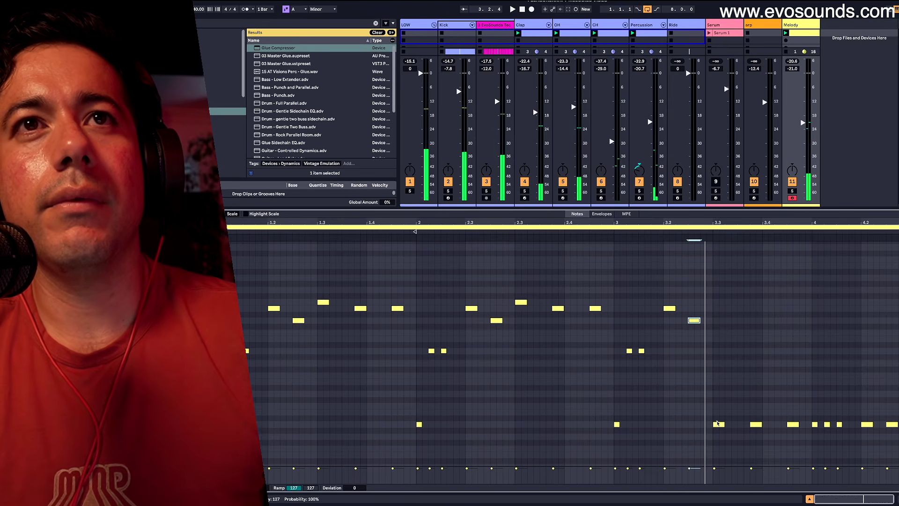
Step: Raise the A1 note on 3.3 to F3 and play the loop
drag(716, 422, 718, 327)
key(Up)
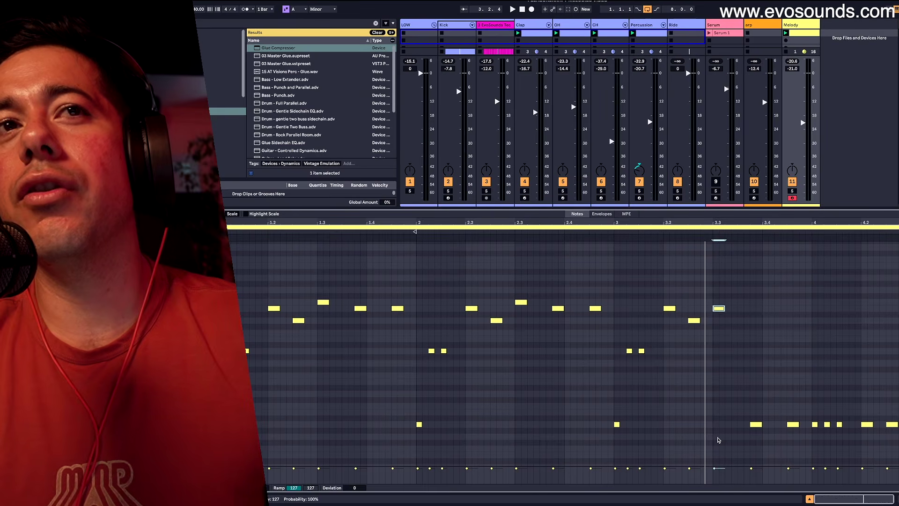
key(Down)
key(space)
Step: Raise the last two A1 notes of bar 3 to E3 and stop playback
drag(739, 433, 794, 408)
key(shift+Up)
key(Up)
key(Up)
key(Up)
key(Up)
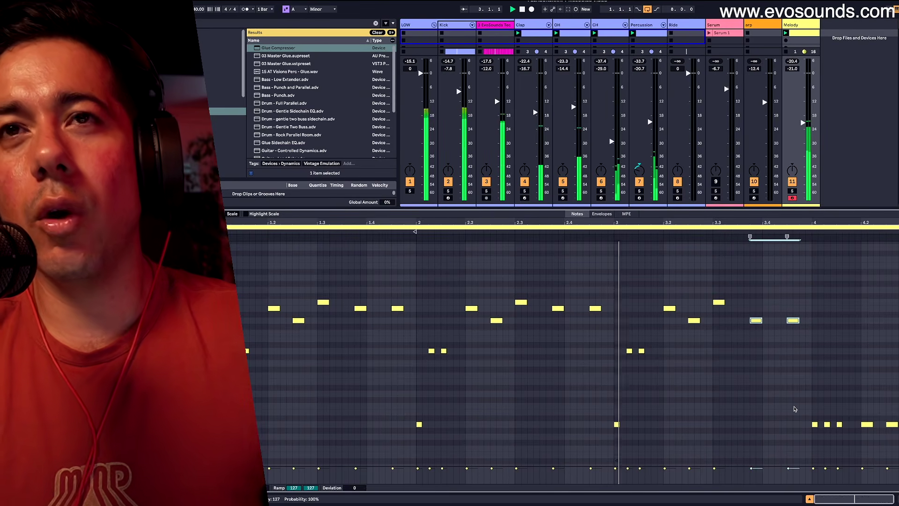
key(space)
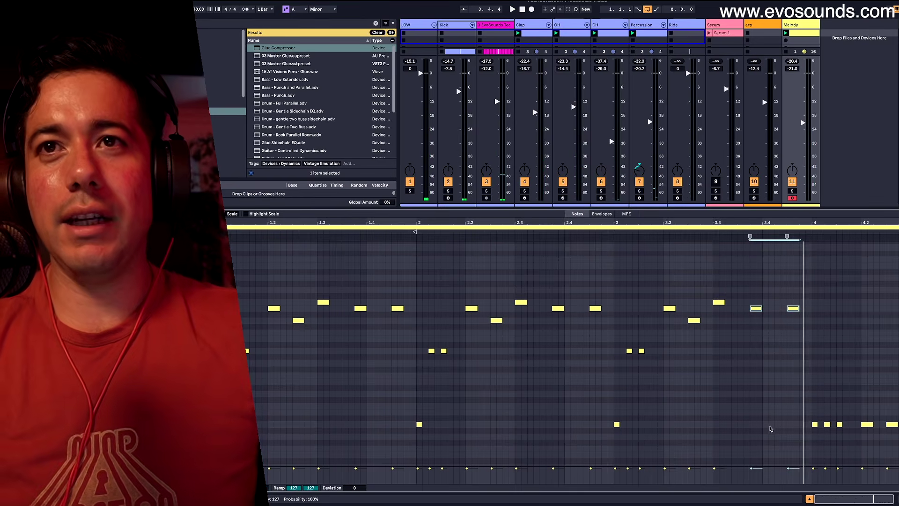
Step: Delete the A1 notes in bar 4 and duplicate bar 3's melody into it
click(897, 412)
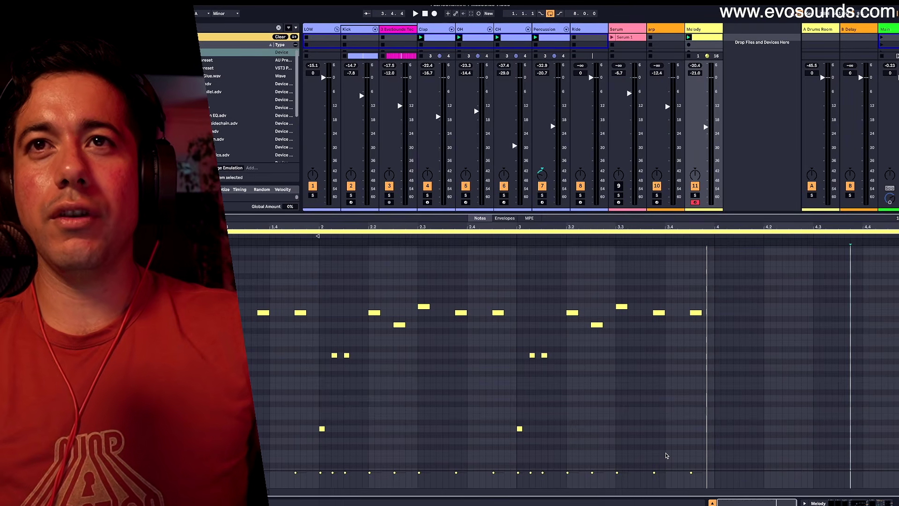
drag(716, 460, 519, 251)
key(ctrl+d)
key(space)
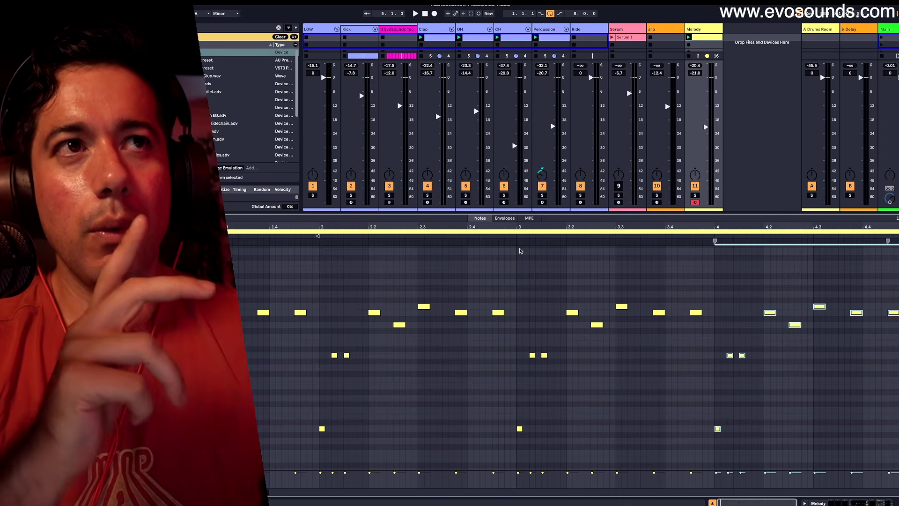
Step: Play the loop and swap bar 2's D3 and F3 notes so that D3 falls on 2.3
key(space)
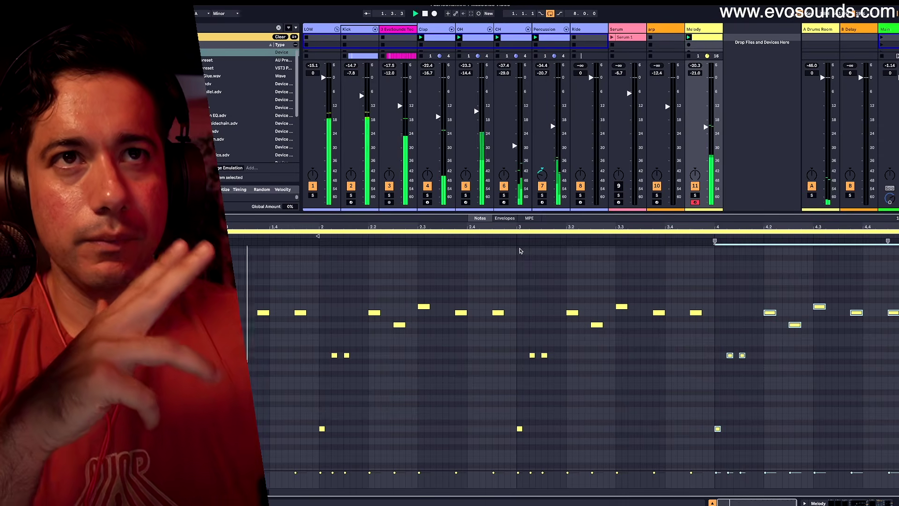
click(423, 318)
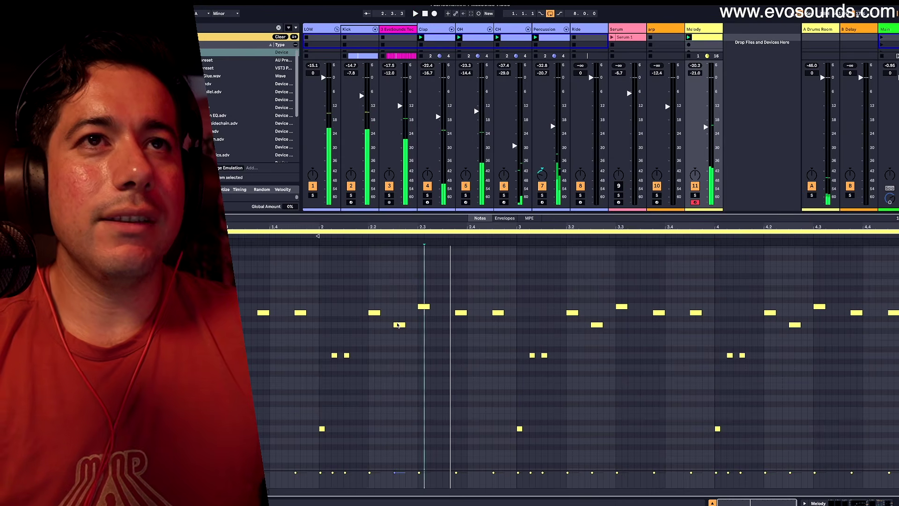
drag(397, 325, 423, 324)
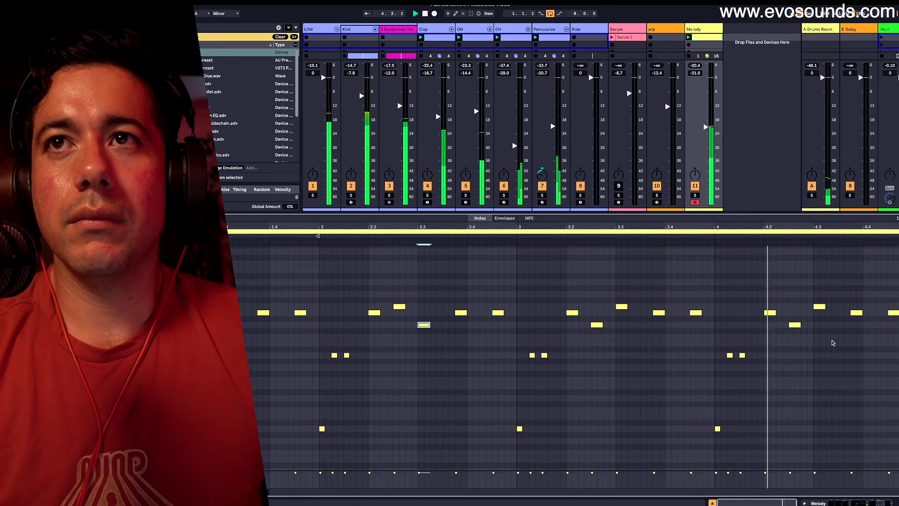
Step: Change bar 4's longer notes to C3 on 4.2, B2 on 4.3, C3 just before 4.4, and A2 as the last note
drag(820, 309, 822, 340)
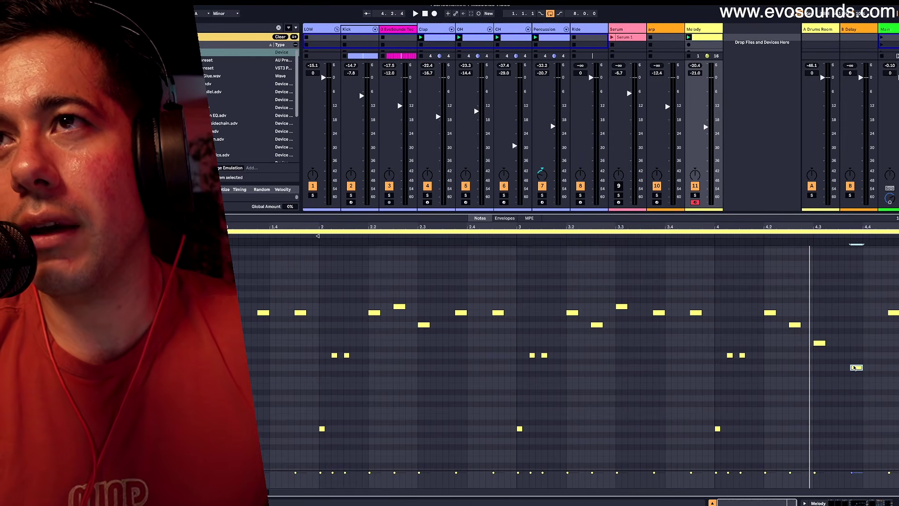
click(891, 355)
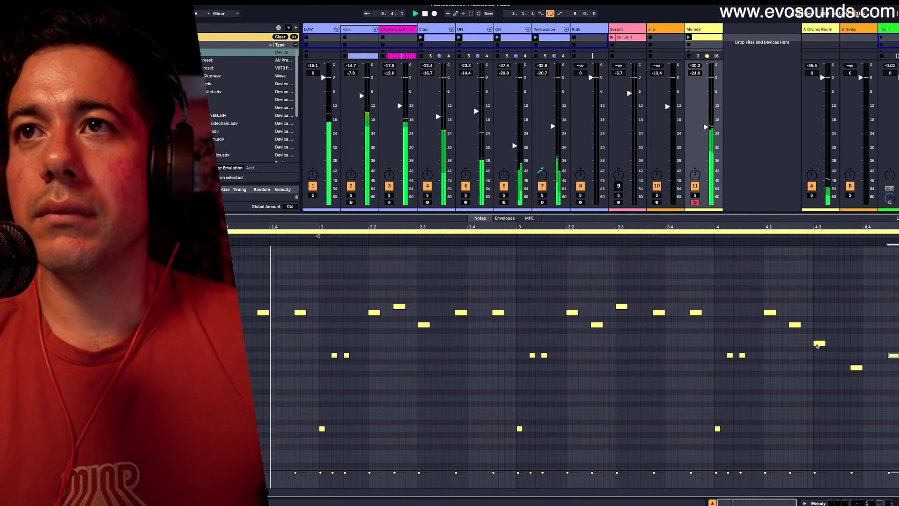
key(Up)
key(Up)
key(Up)
key(Up)
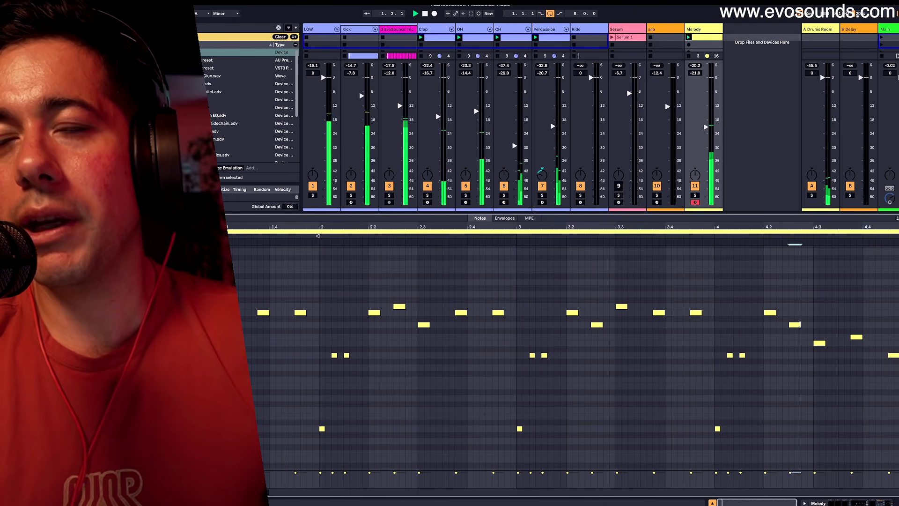
drag(771, 313, 771, 337)
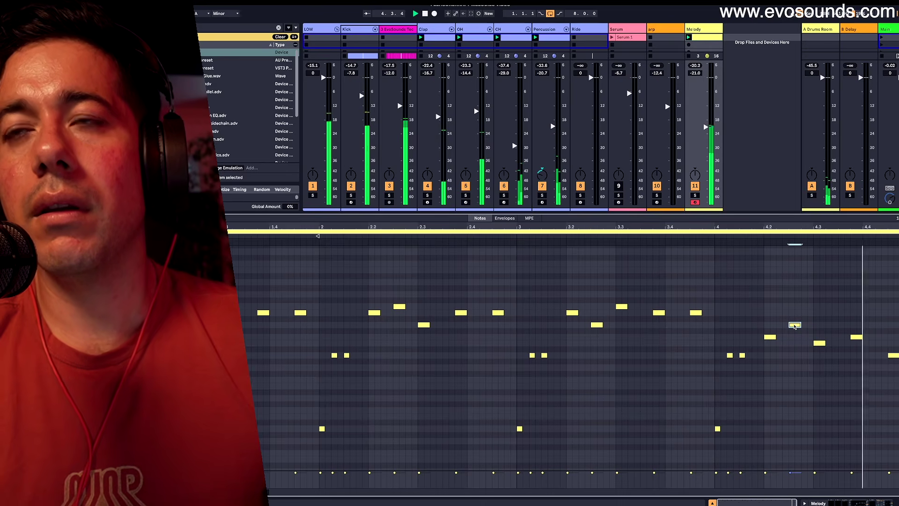
Step: Rework bar 2's middle notes to D3 halfway between 2.2 and 2.3 and E3 on 2.3 while the loop plays
drag(400, 307, 400, 312)
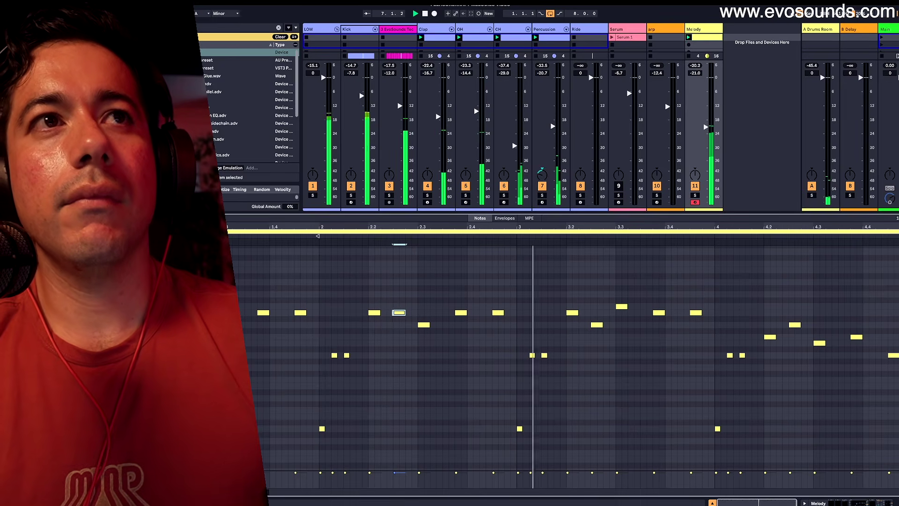
click(424, 325)
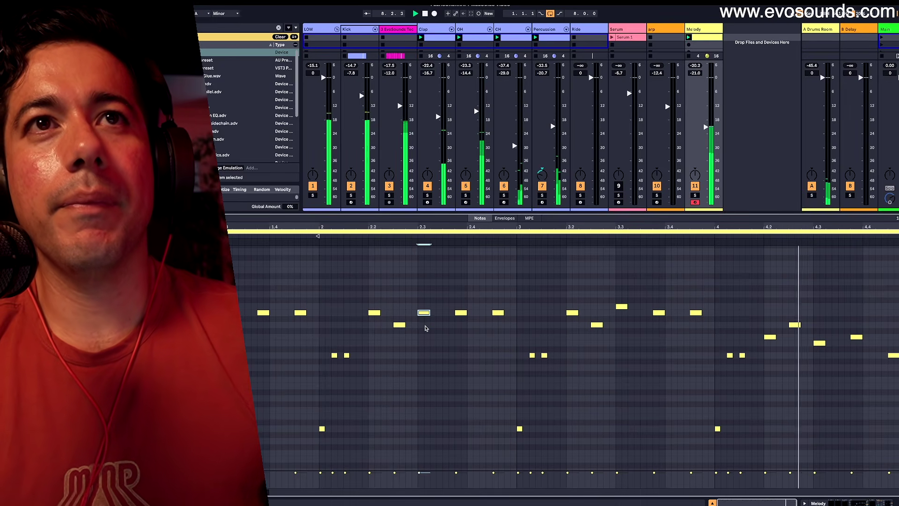
key(Up)
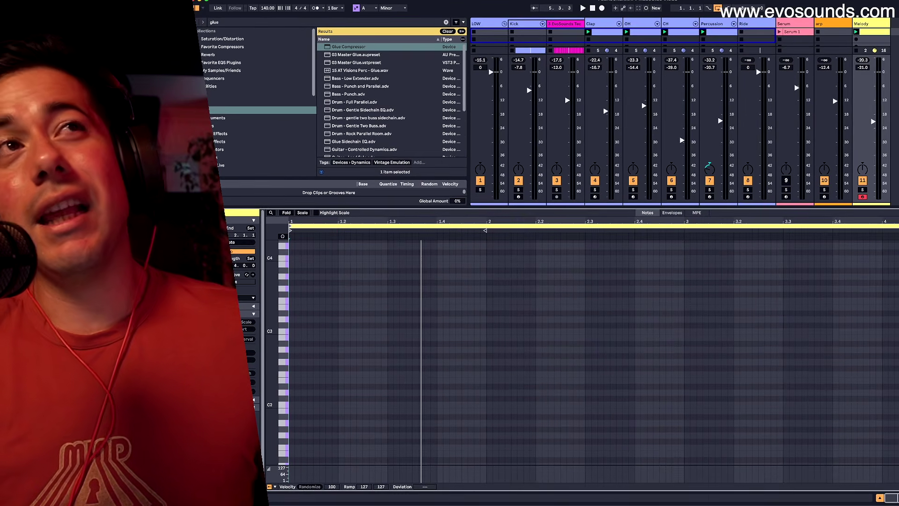
Step: Set the scale to A Phrygian and stack the notes A2, B♭2, C3, D3 and E3 at the start of bar 1
click(387, 8)
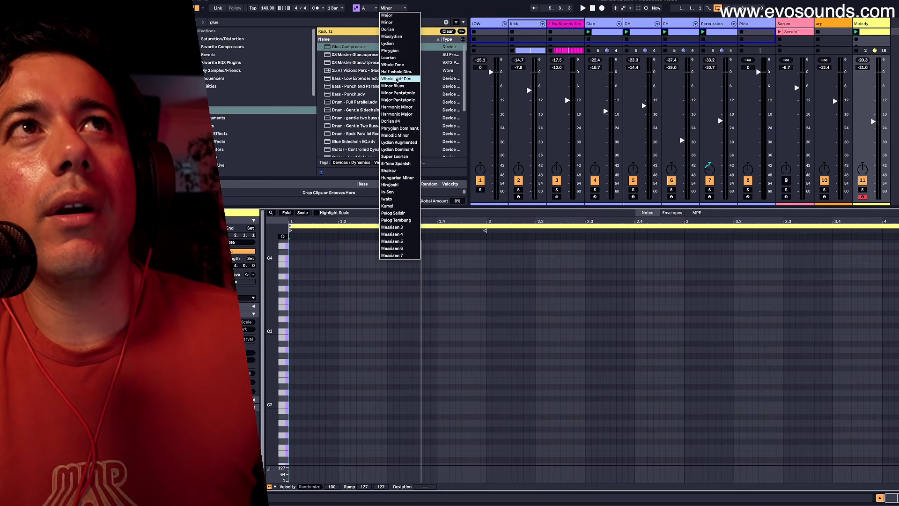
click(396, 51)
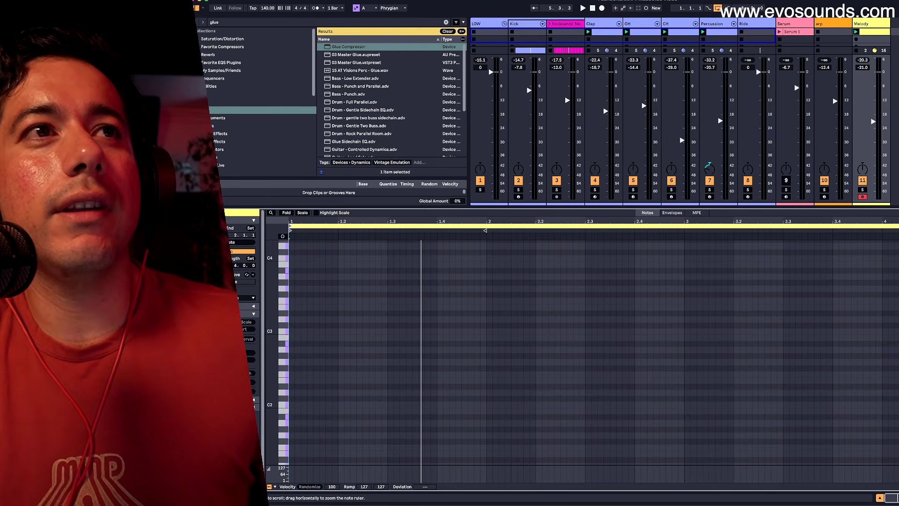
drag(283, 355, 291, 355)
double_click(291, 373)
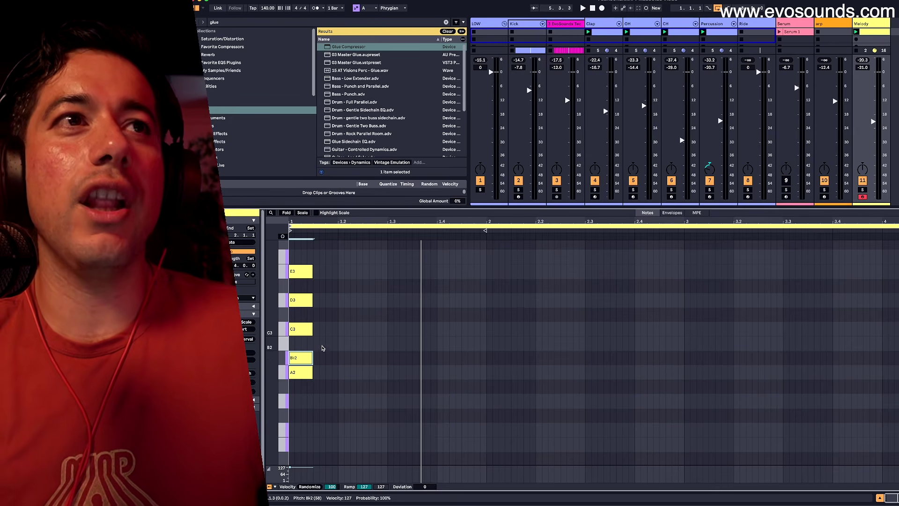
drag(301, 357, 300, 341)
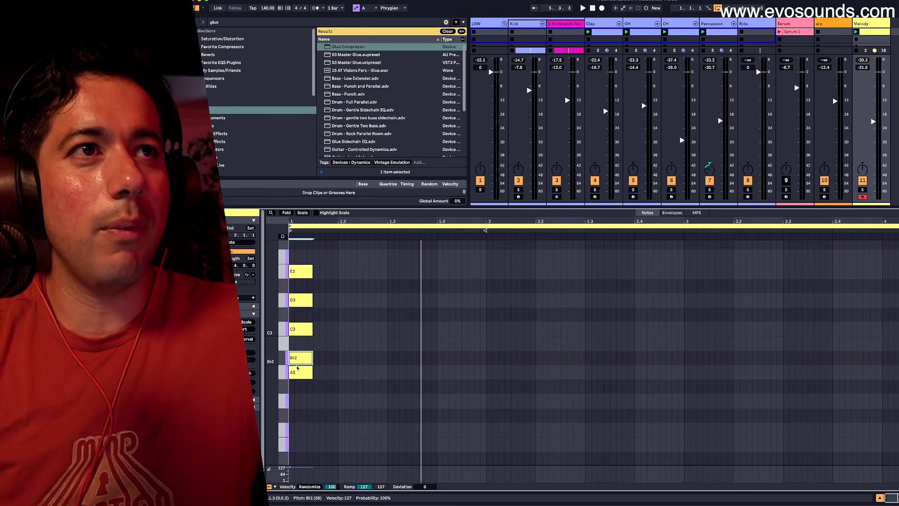
Step: Delete the C3, D3, E3 and B♭2 notes from the stack and shorten A2 to a sixteenth note
drag(336, 329, 249, 213)
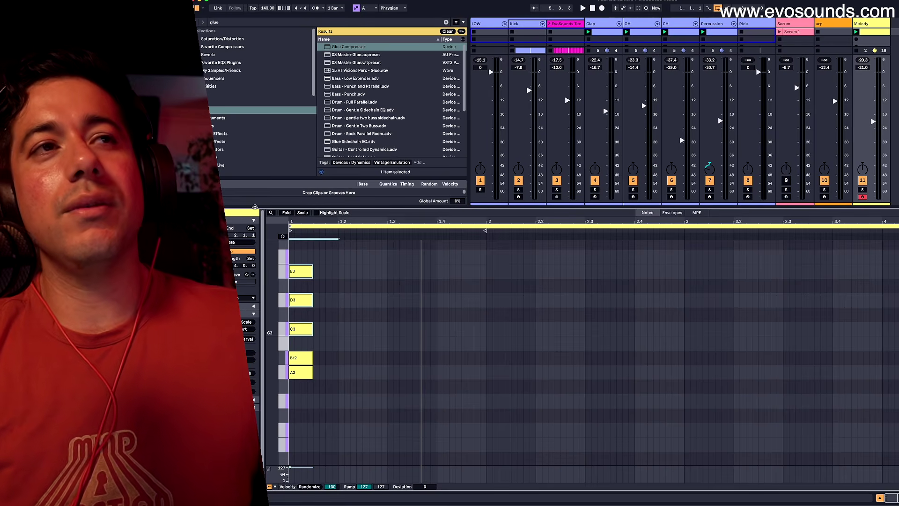
key(Delete)
scroll(402, 322, up, 3)
scroll(401, 322, down, 5)
scroll(401, 322, up, 4)
scroll(402, 322, up, 1)
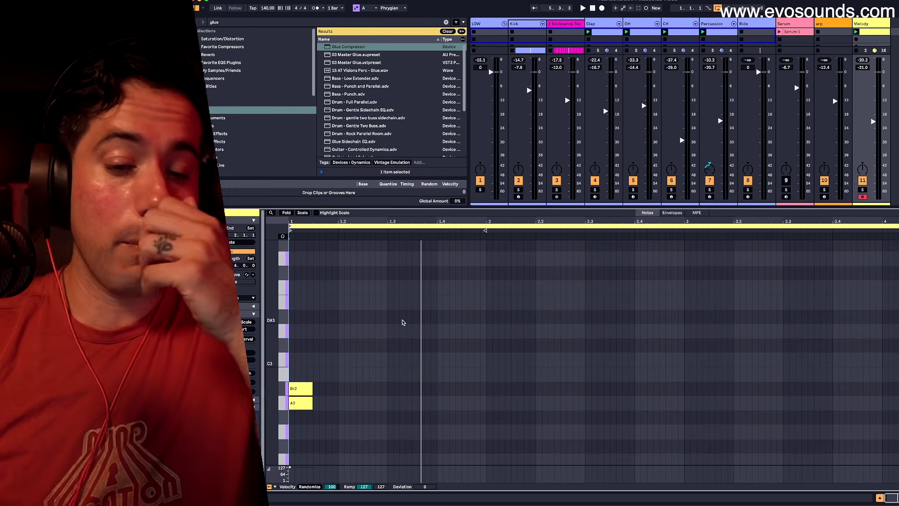
double_click(302, 388)
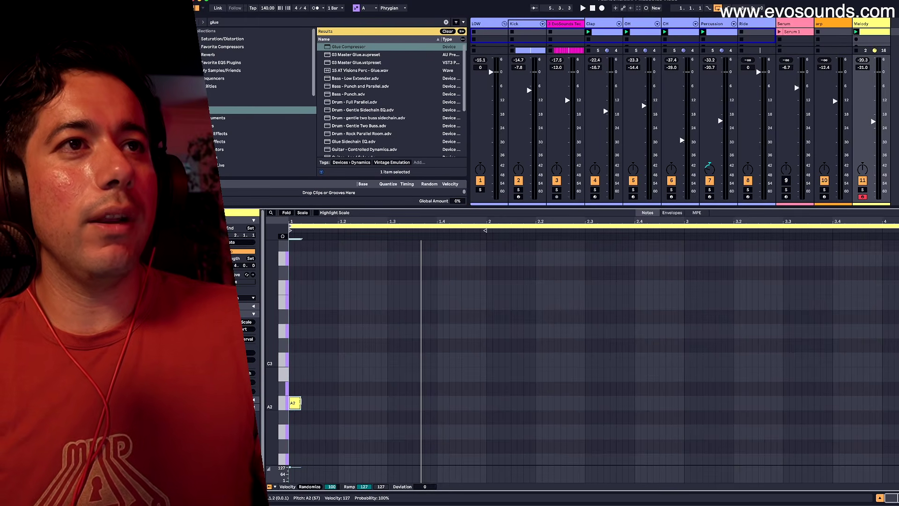
Step: While the loop plays, add 1/32-long A2 notes on 1.1.3, 1.1.4, 1.2 and 1.2.3
drag(307, 404, 322, 408)
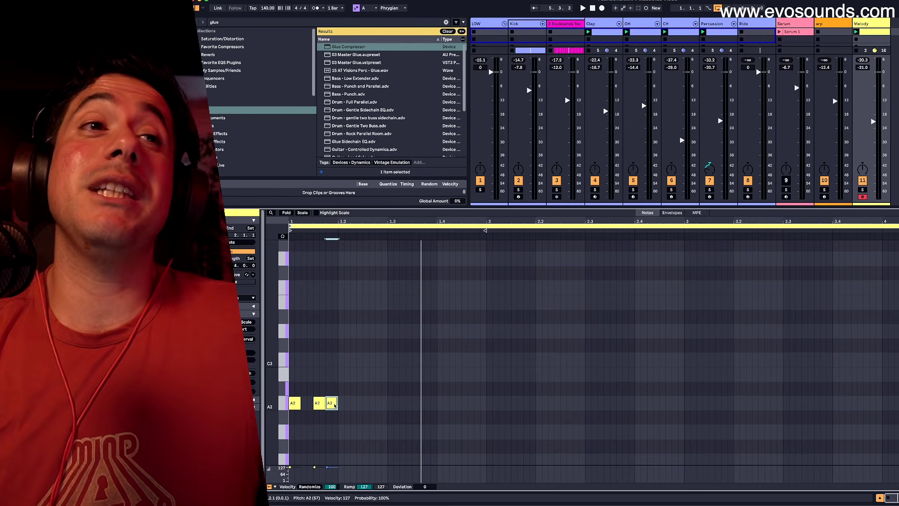
double_click(343, 403)
key(space)
click(321, 407)
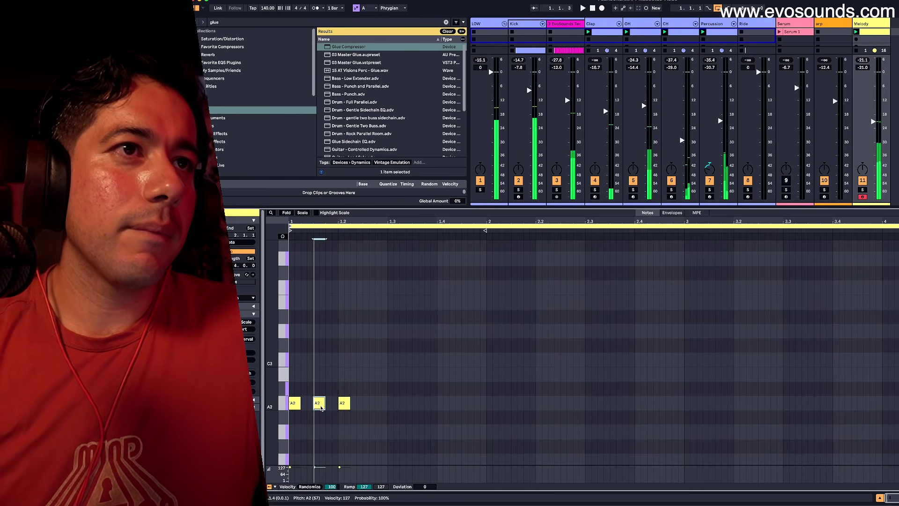
drag(335, 403, 346, 407)
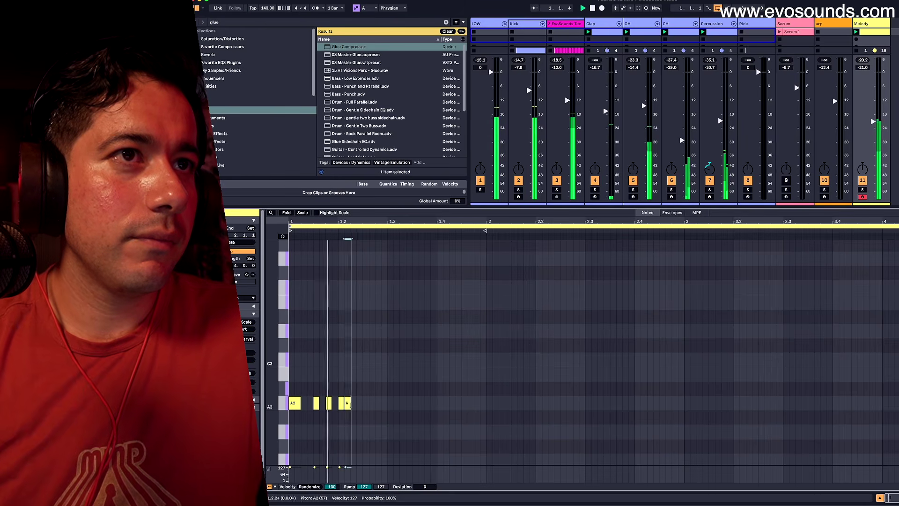
double_click(359, 403)
drag(361, 406, 367, 405)
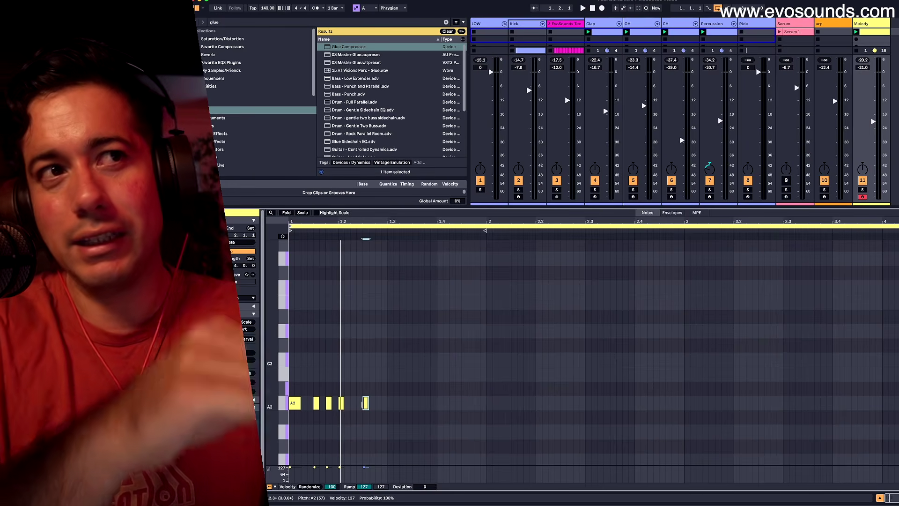
Step: Play the loop and replace the opening A2 with 1/32-long A2 notes on 1.1.1 and 1.1.2
drag(392, 377, 290, 435)
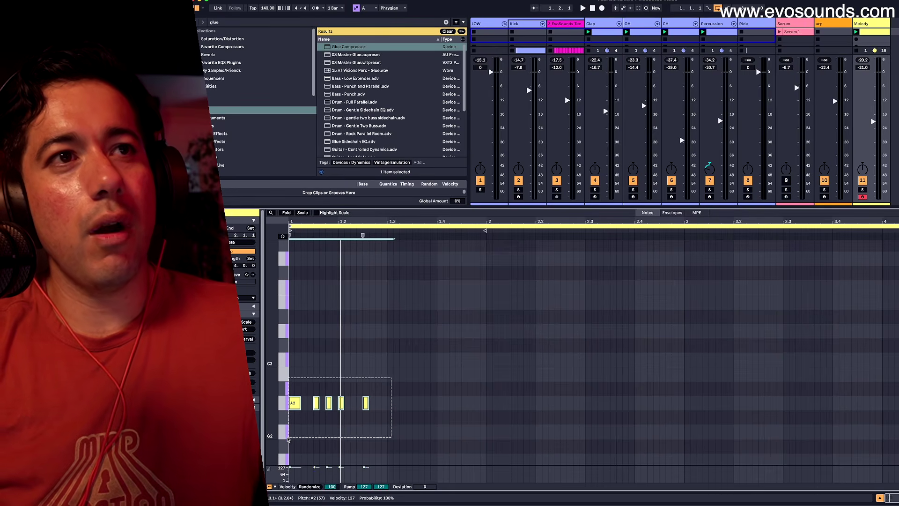
drag(288, 438, 288, 439)
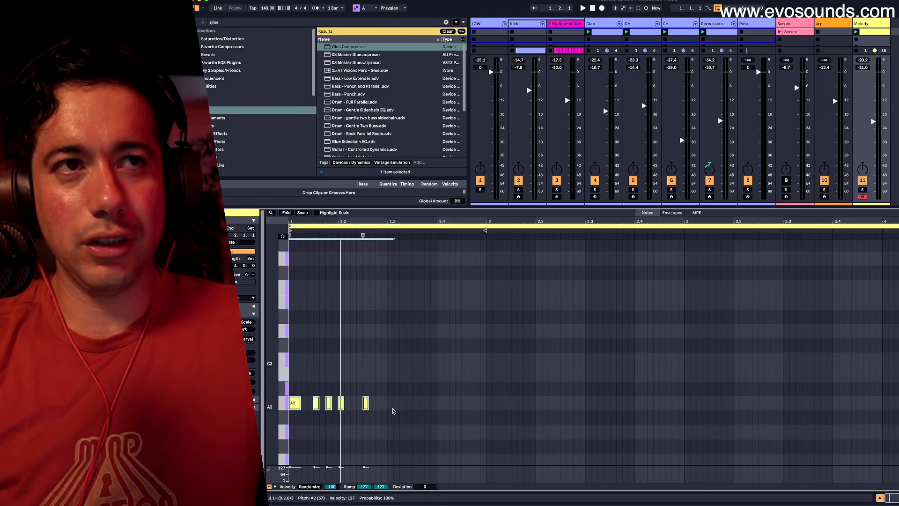
key(space)
click(307, 407)
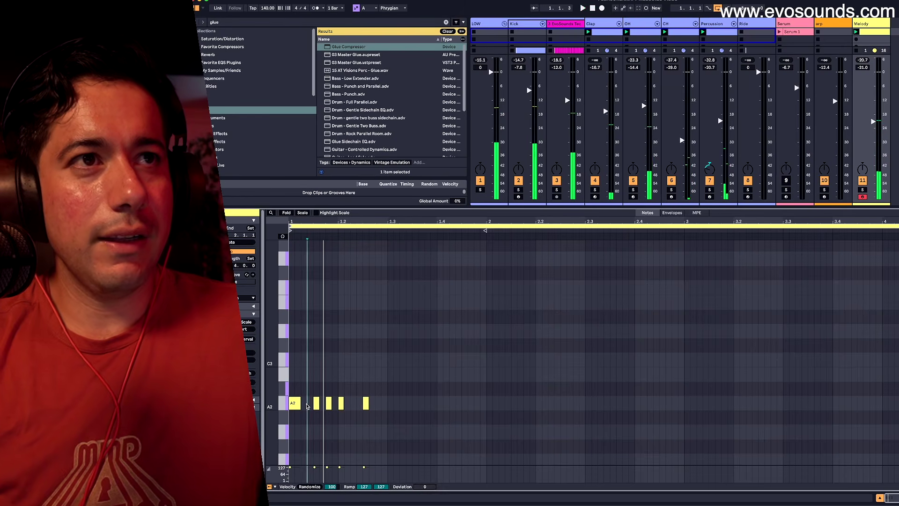
double_click(307, 406)
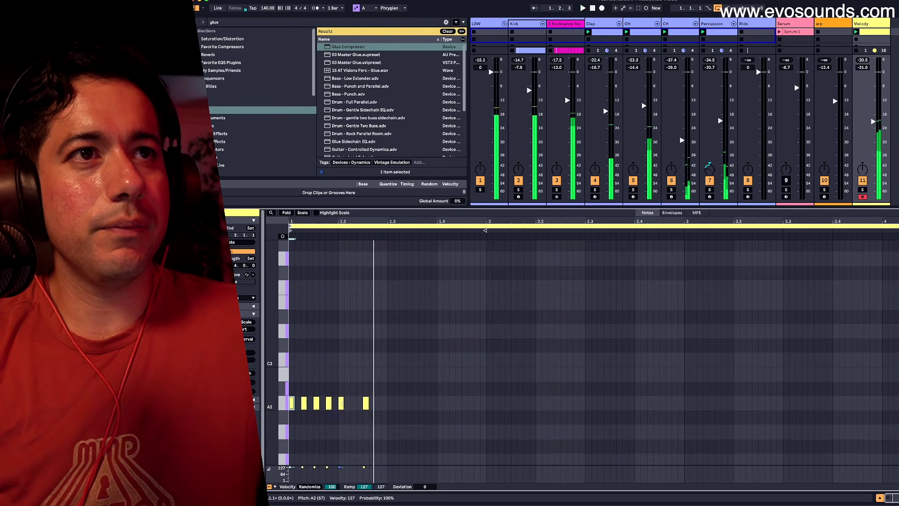
Step: Copy the A2 note on 1.2.3 to 1.2.4 and delete the A2 note on 1.2
click(360, 402)
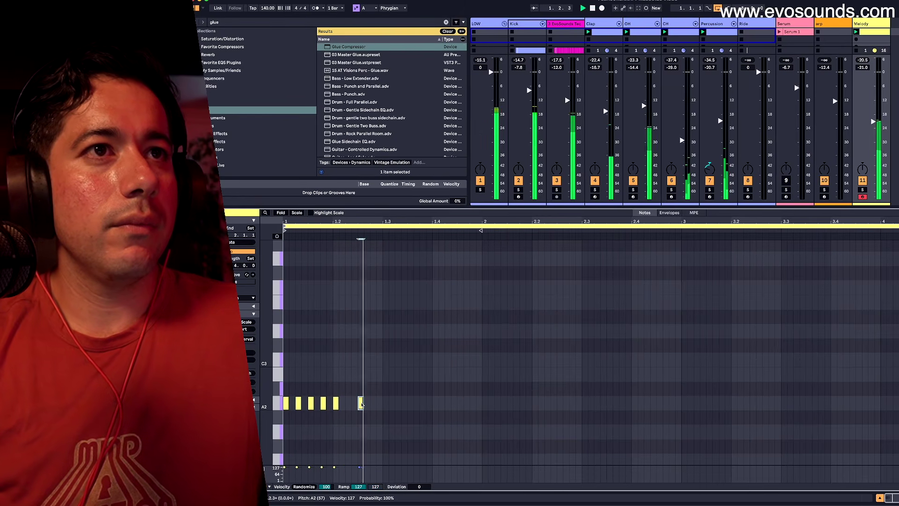
drag(360, 402, 356, 408)
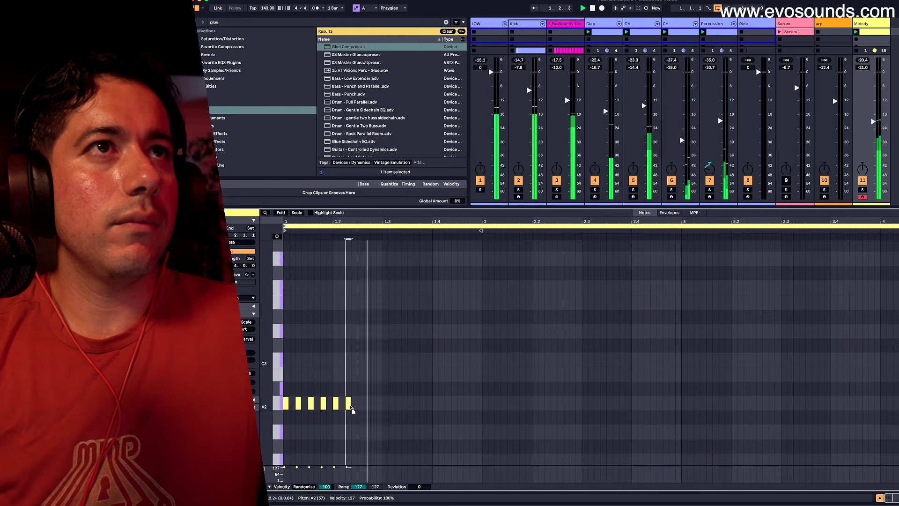
drag(356, 408, 373, 408)
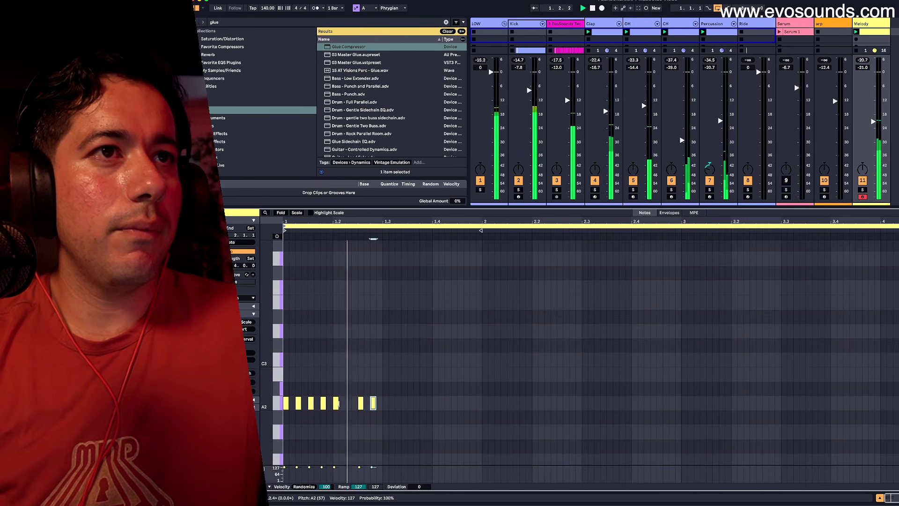
double_click(336, 406)
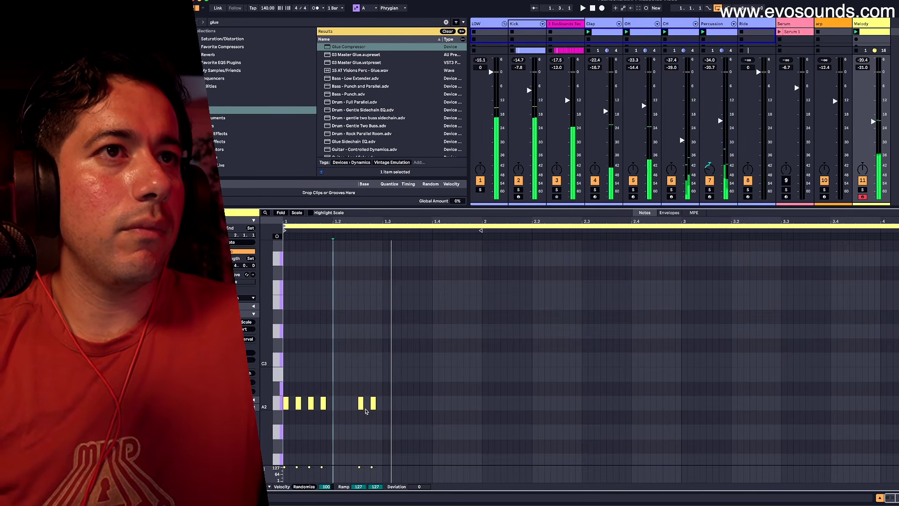
Step: Add short A2 notes on 1.3.2 and 1.3.3
double_click(384, 404)
drag(390, 407, 401, 409)
double_click(411, 405)
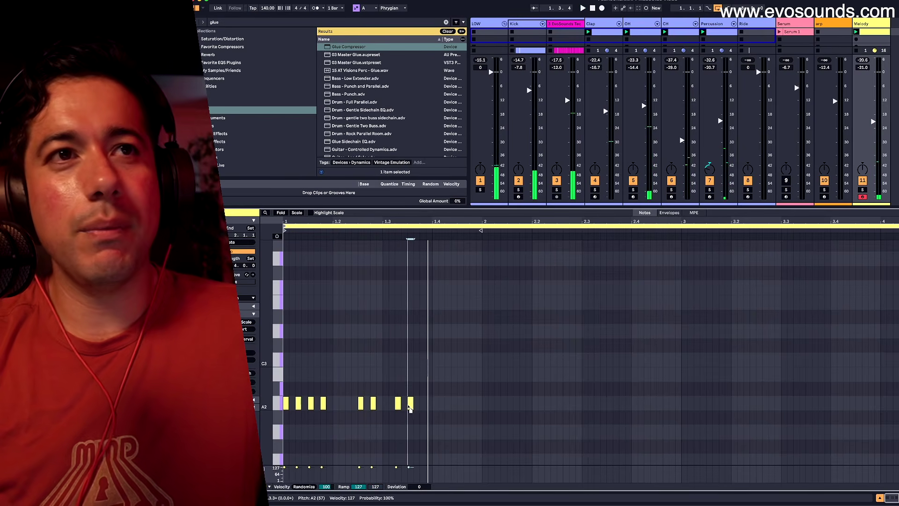
Step: Set the grid to 1/16, restart playback, and place a 1/32-long A2 note on 1.4
right_click(423, 384)
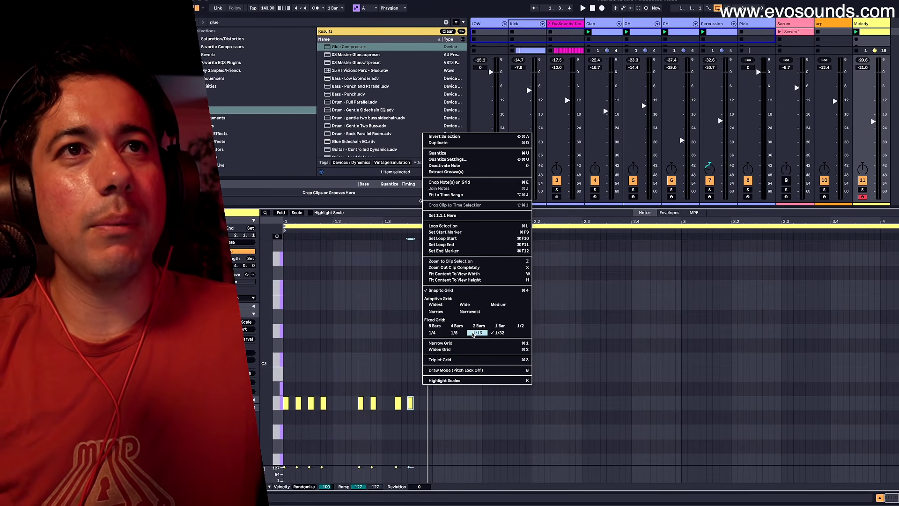
click(472, 333)
click(421, 408)
key(space)
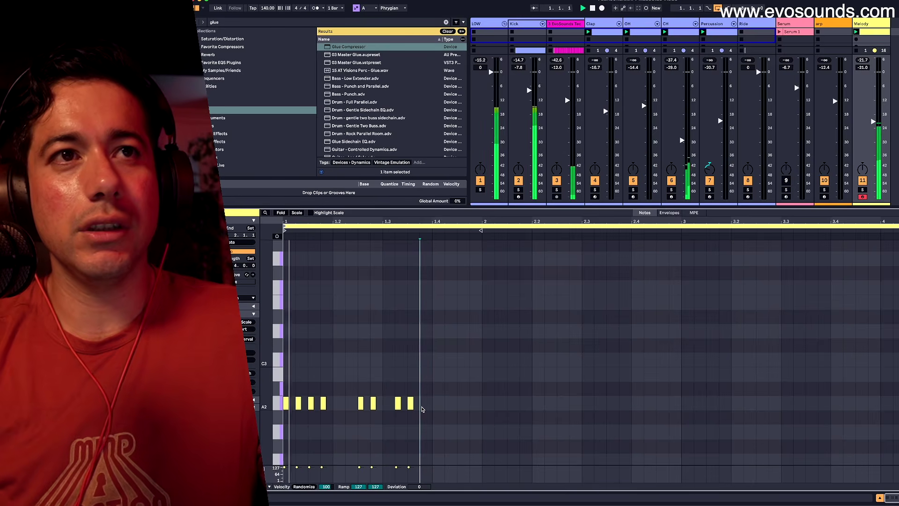
double_click(425, 403)
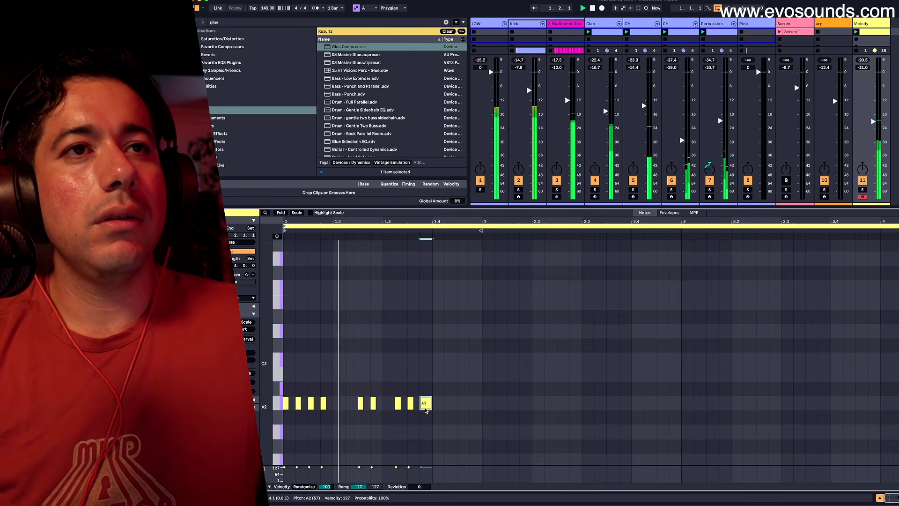
mouse_move(423, 404)
mouse_down()
mouse_move(447, 405)
mouse_move(436, 404)
mouse_up()
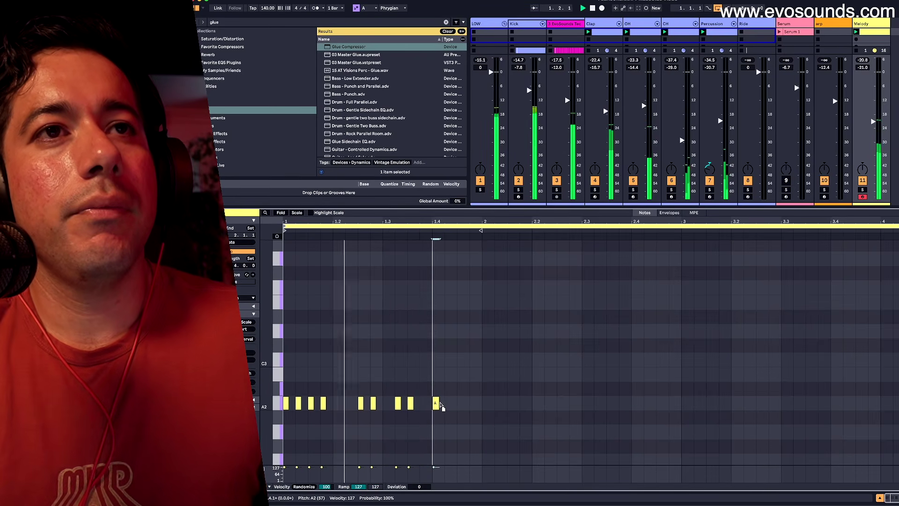
Step: Fill the last beat of bar 1 with short A2 notes on 1.4.2, 1.4.3 and 1.4.4
double_click(444, 403)
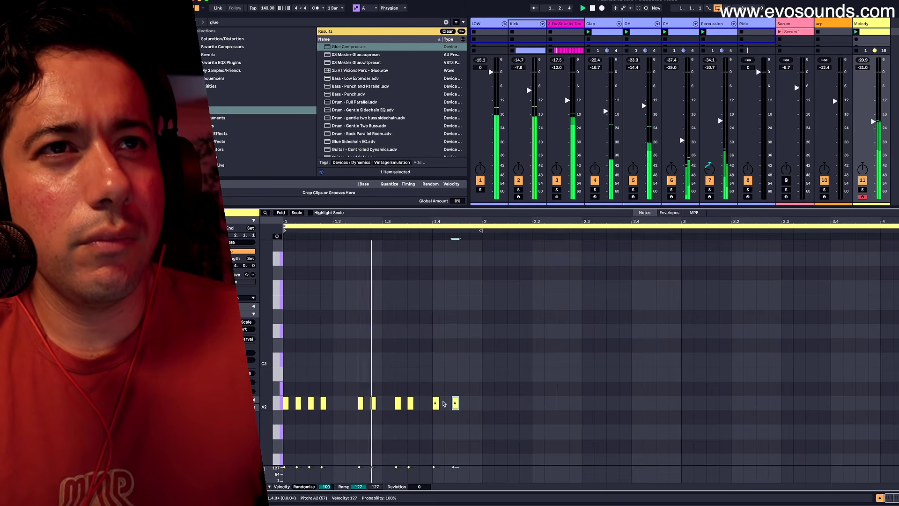
drag(443, 405, 444, 404)
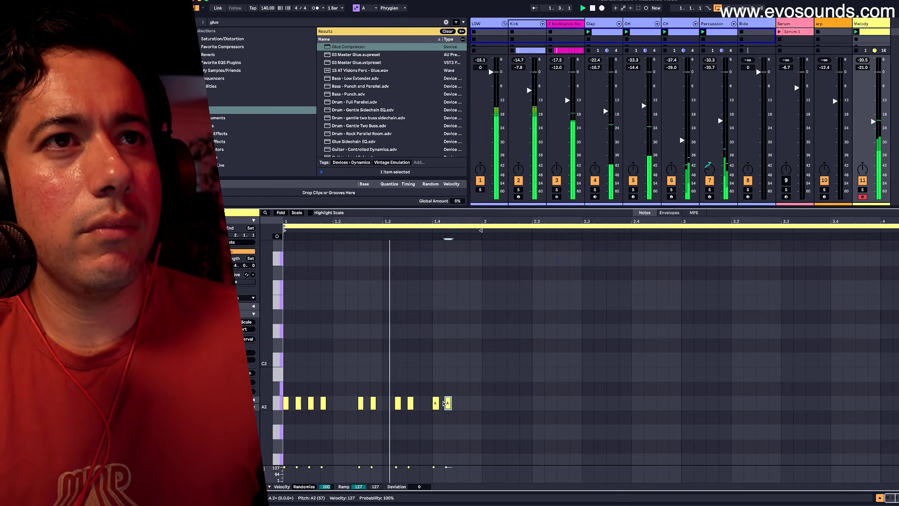
key(ctrl+d)
key(ctrl+d)
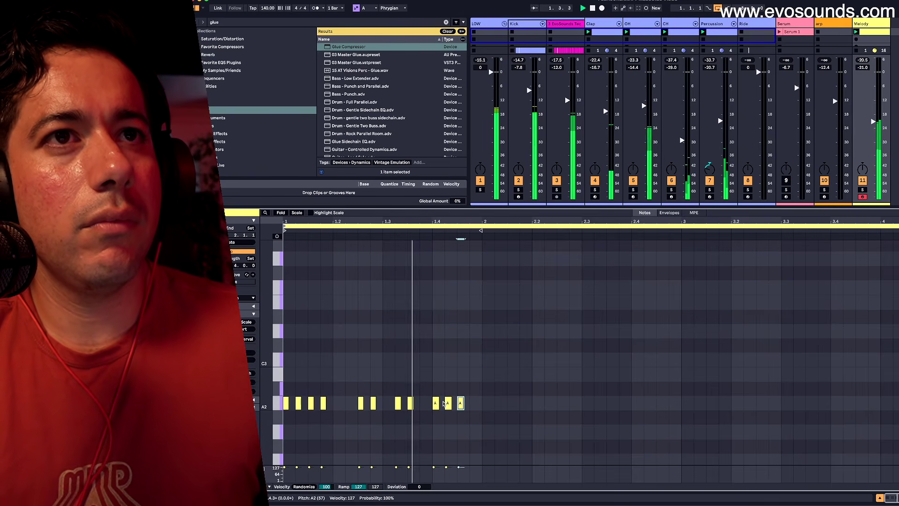
Step: Duplicate bar 1's A2 rhythm into bar 2 and reduce its last beat to notes on 2.4 and 2.4.3
key(ctrl+a)
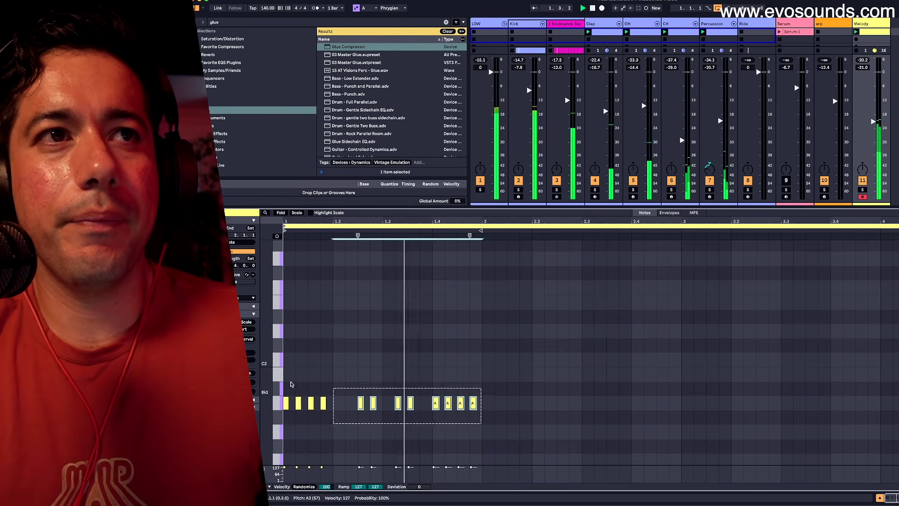
key(ctrl+d)
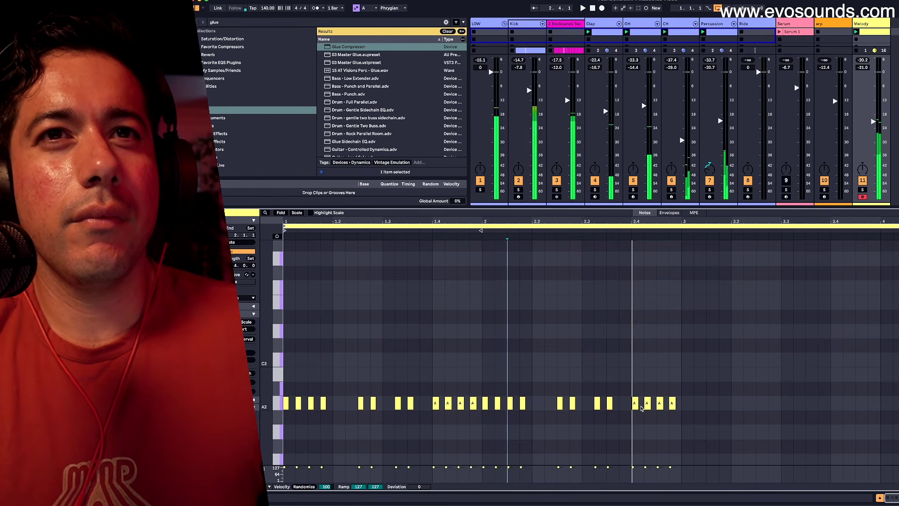
key(Delete)
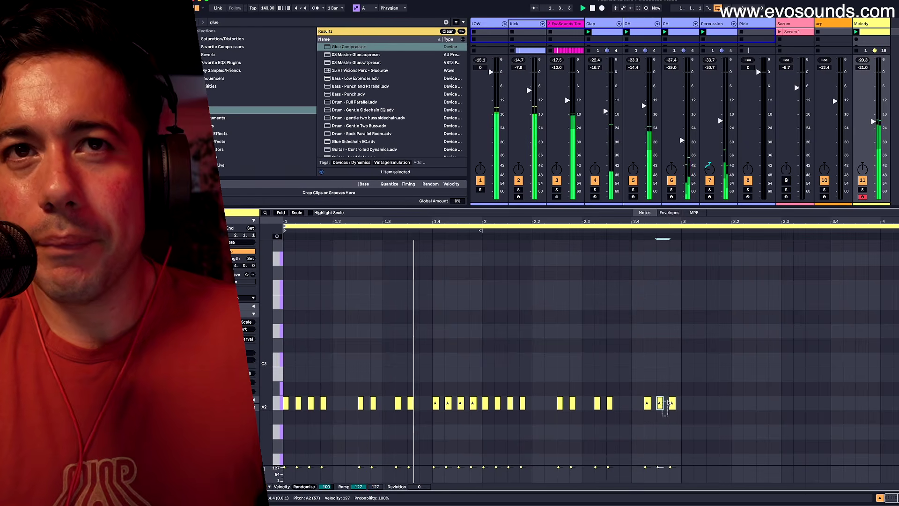
click(660, 403)
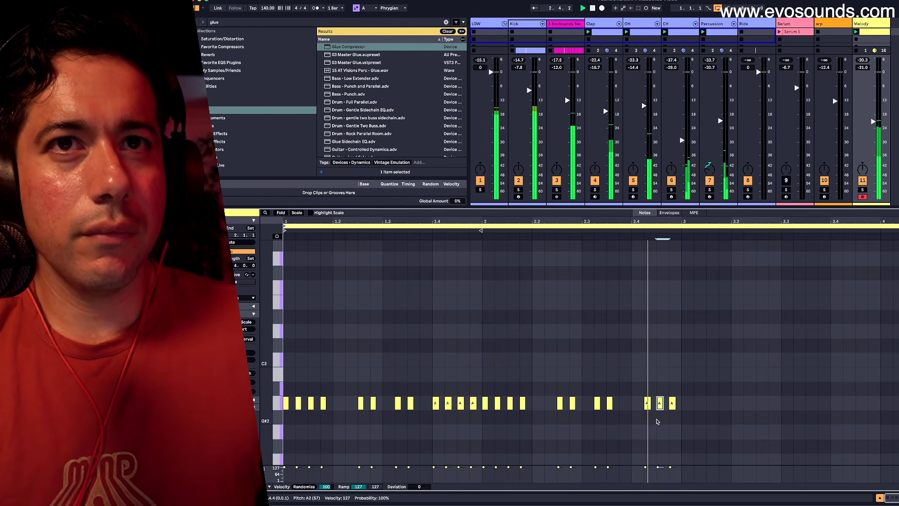
key(ctrl+z)
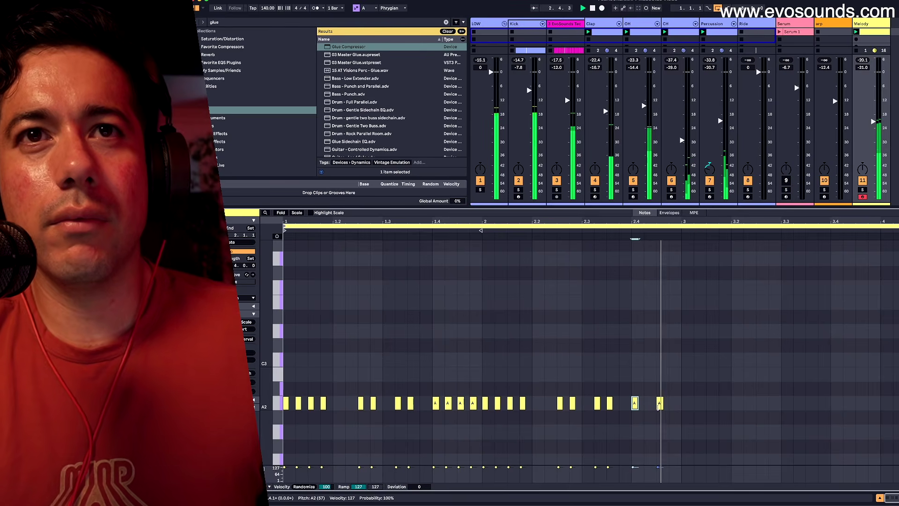
Step: Duplicate bars 1 and 2 into bars 3 and 4, add two 1/32-long A2 notes on 4.4.4, and select all notes
drag(679, 416, 282, 301)
key(ctrl+d)
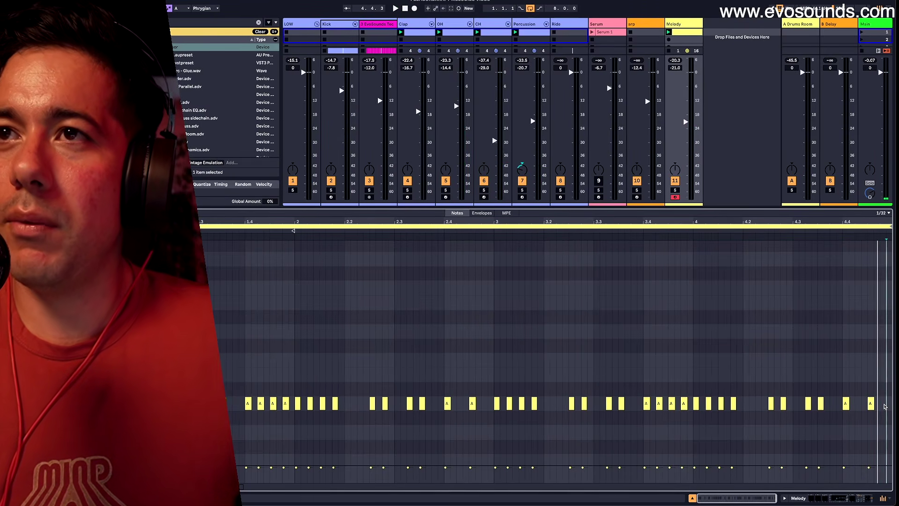
double_click(884, 405)
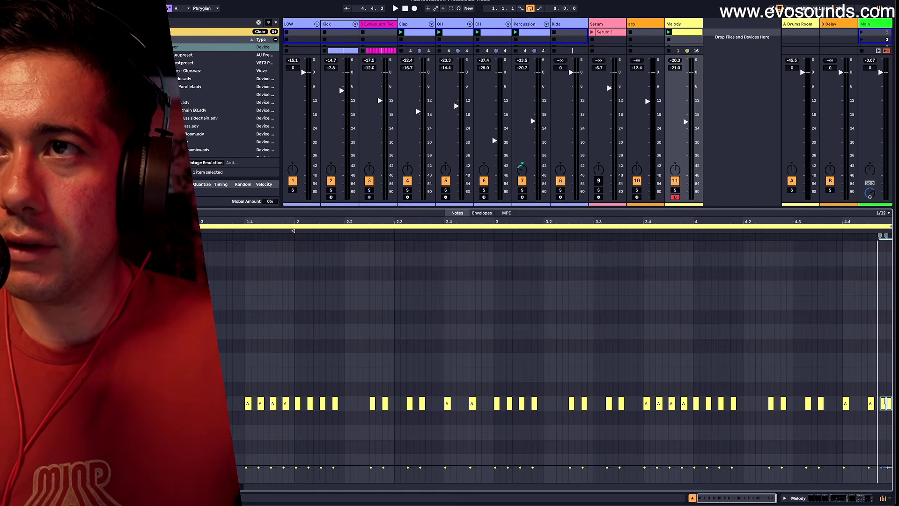
key(ctrl+a)
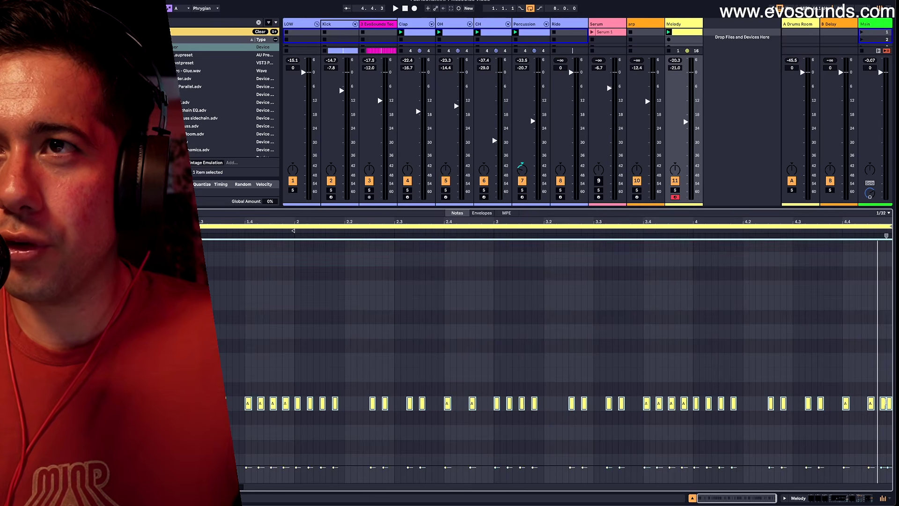
Step: Restart playback and raise the notes of bar 2 by one semitone to B♭2
key(space)
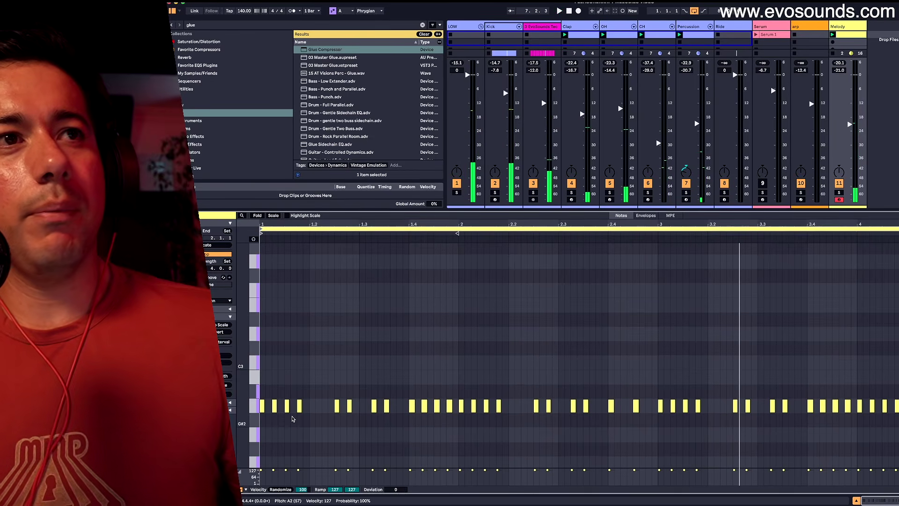
scroll(256, 374, down, 2)
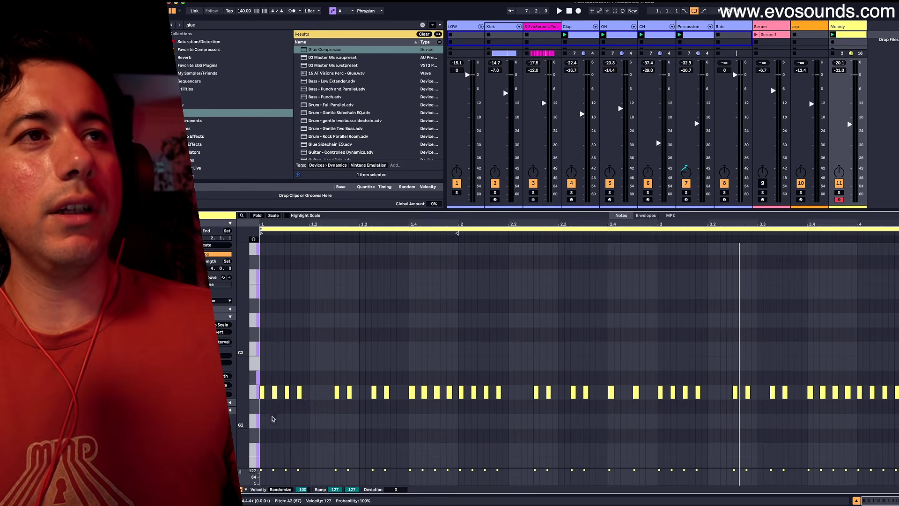
click(328, 408)
key(space)
drag(462, 403, 641, 381)
key(Up)
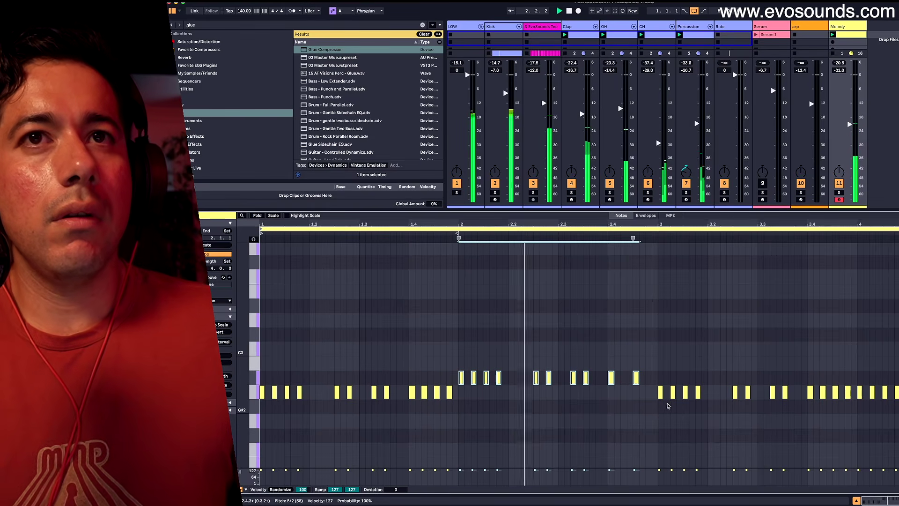
Step: Lower all the A2 notes of bar 3 by two semitones to G2
drag(658, 402, 847, 385)
key(Down)
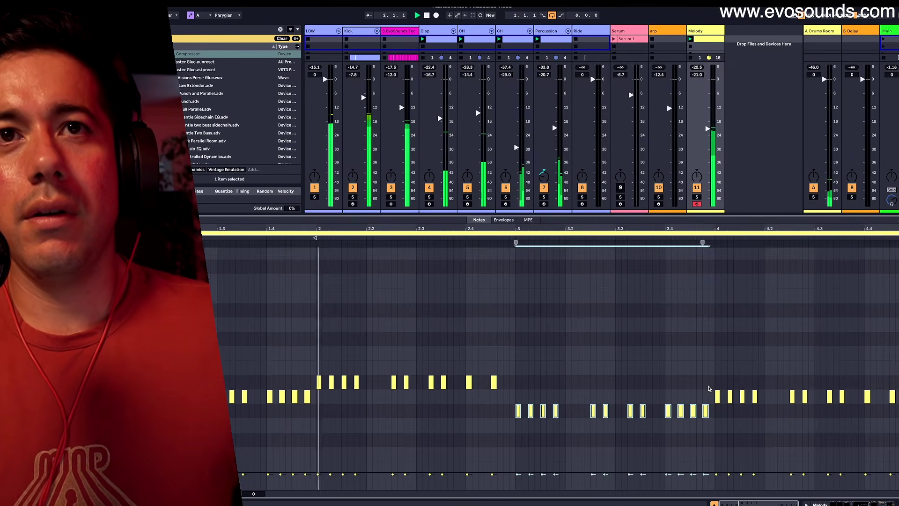
key(Down)
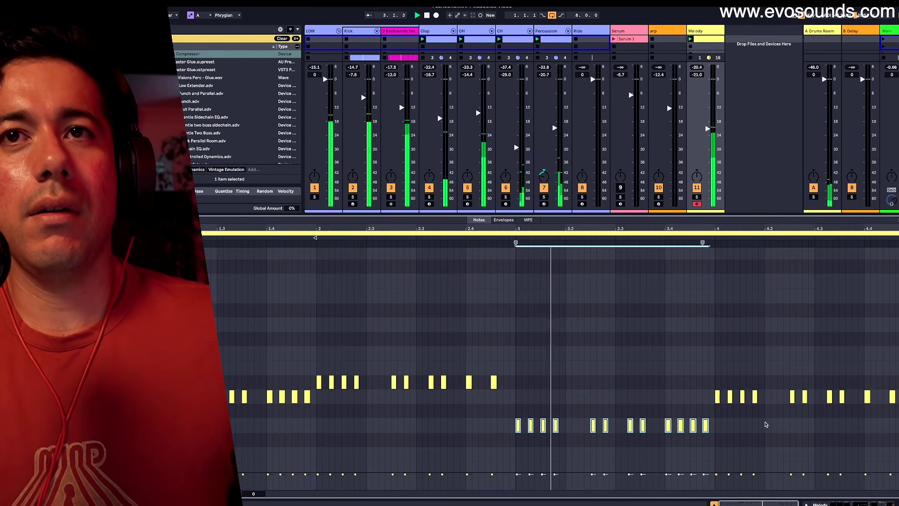
Step: Replay the clip and raise the notes on 2.4 and 2.4.3 by two semitones to C3
drag(709, 408, 806, 369)
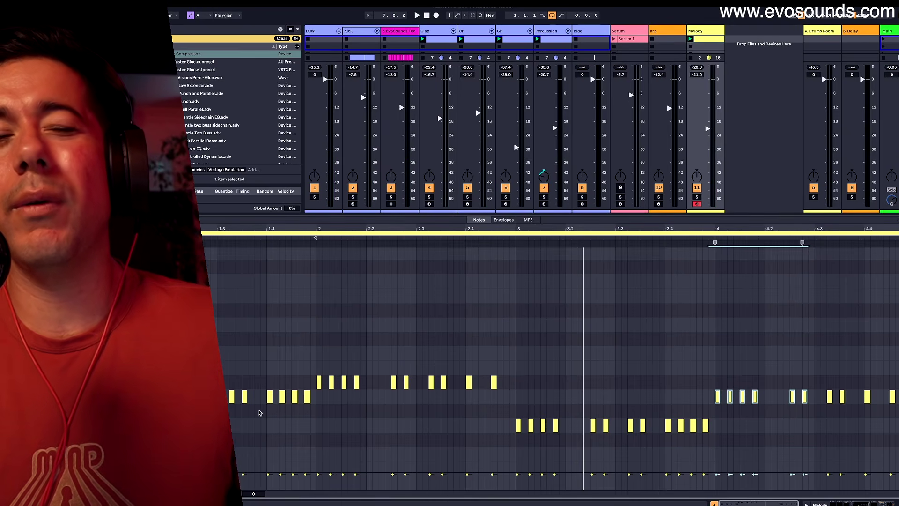
key(space)
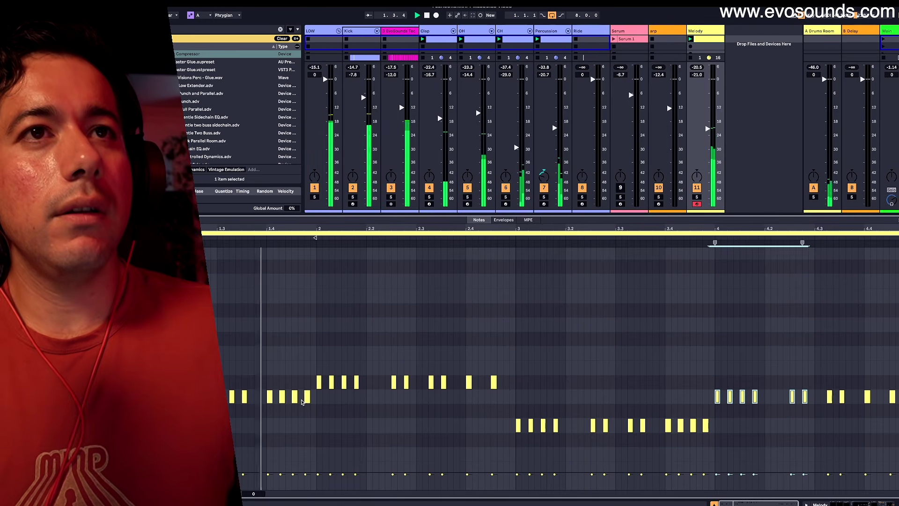
drag(467, 398, 512, 376)
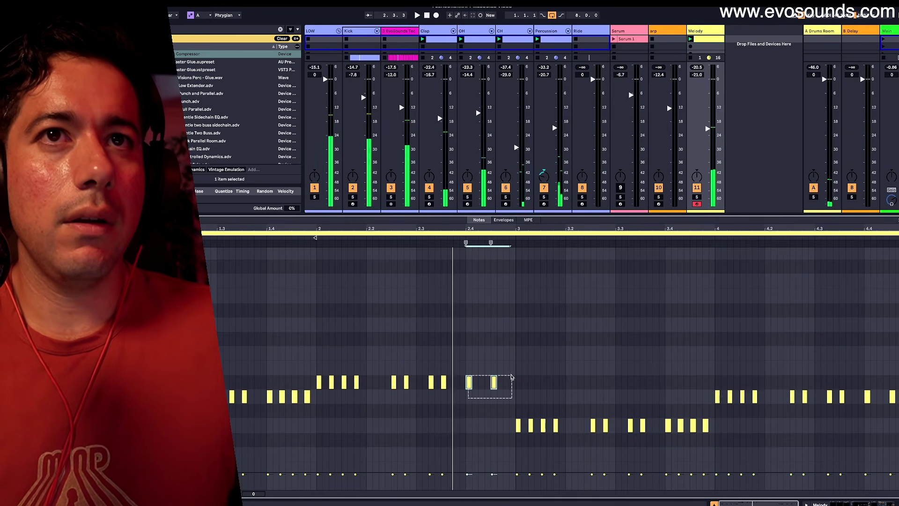
key(Up)
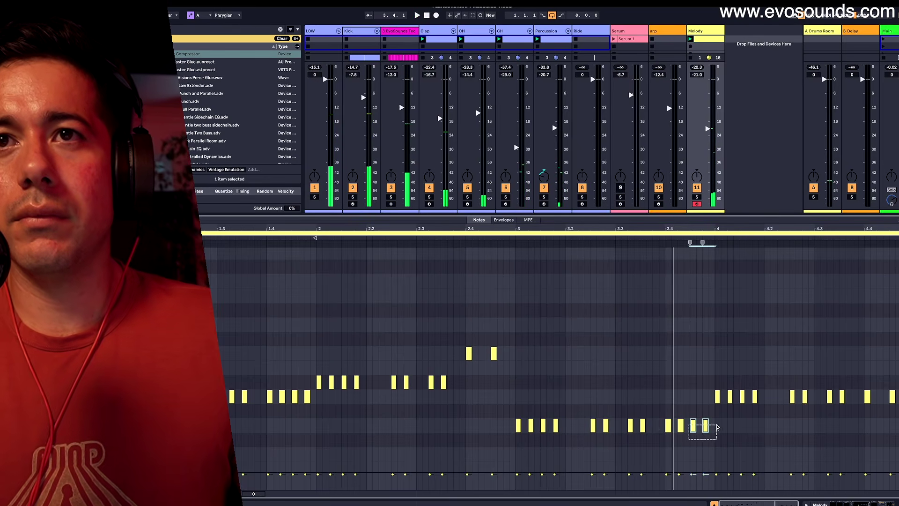
Step: Raise the notes on 3.4.3 and 3.4.4 and those in the last beat of bar 4 to B♭2
drag(717, 427, 719, 424)
key(space)
key(Up)
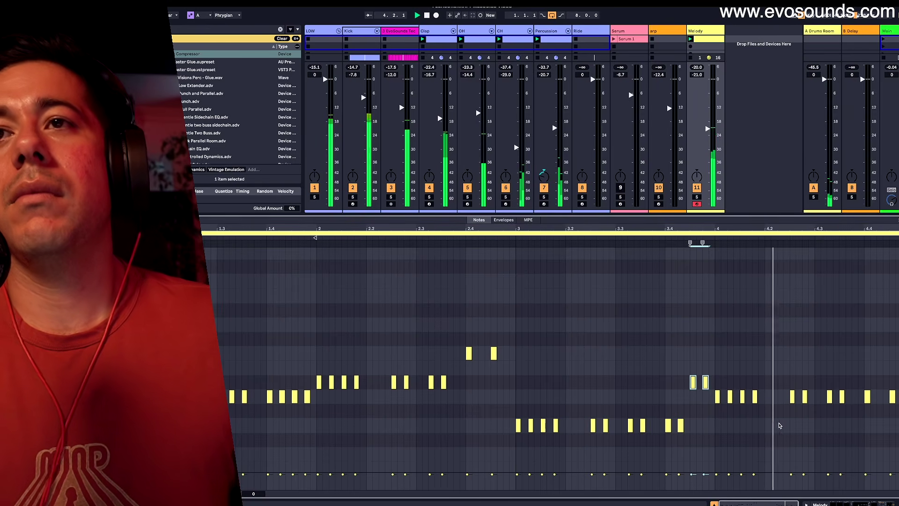
click(891, 397)
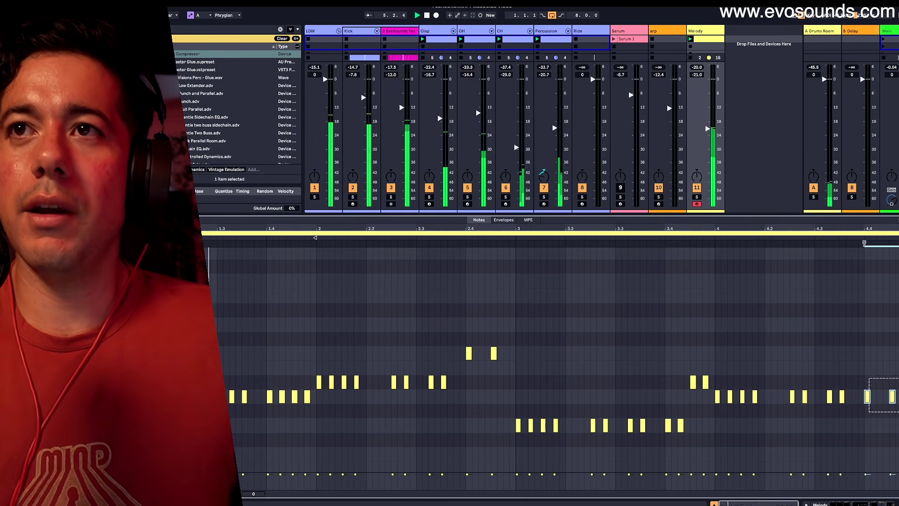
key(Up)
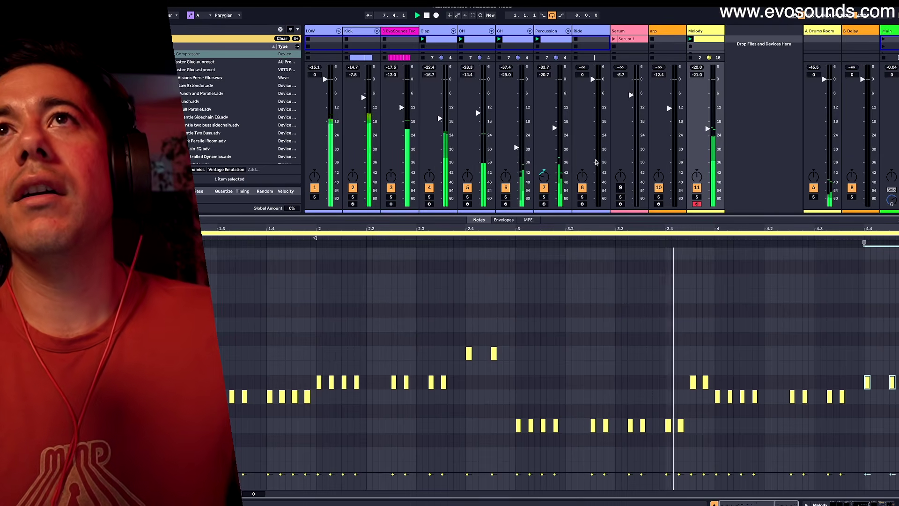
Step: Set the Melody track's volume to -14.0 dB and select all notes in its clip while it plays
click(686, 30)
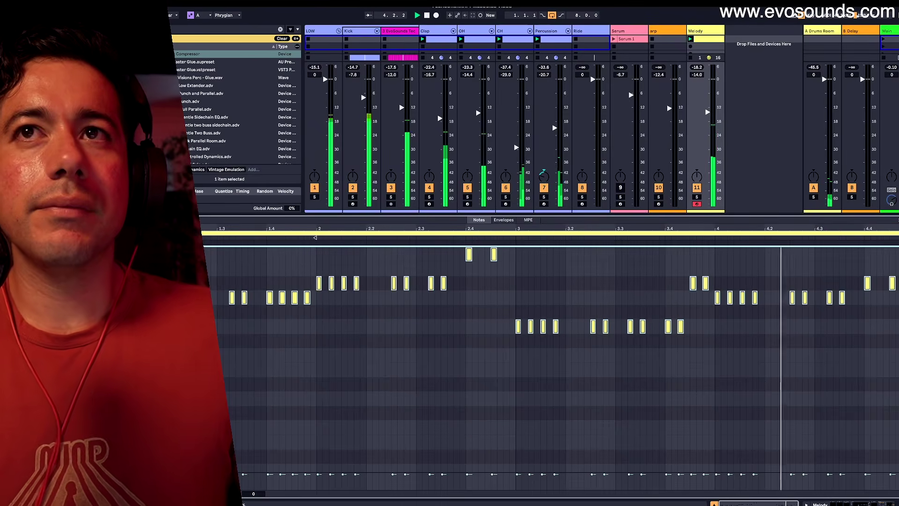
scroll(551, 368, up, 5)
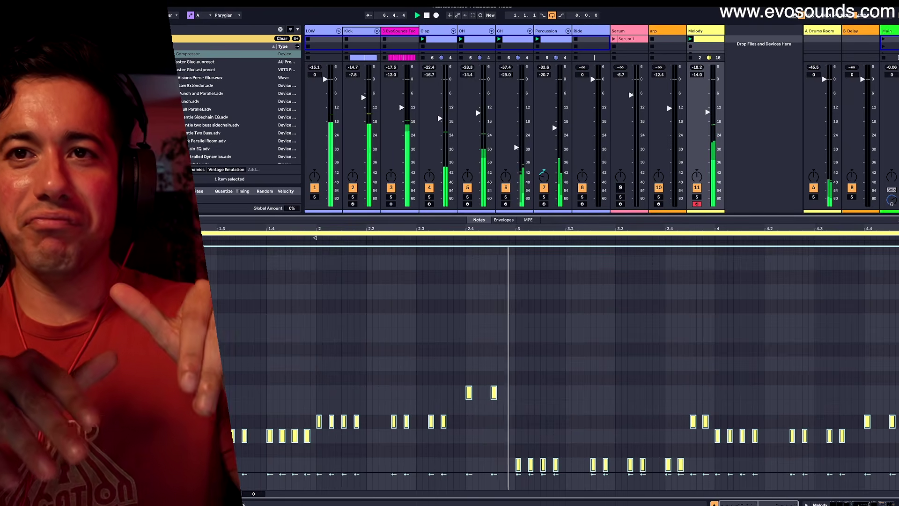
scroll(551, 368, down, 5)
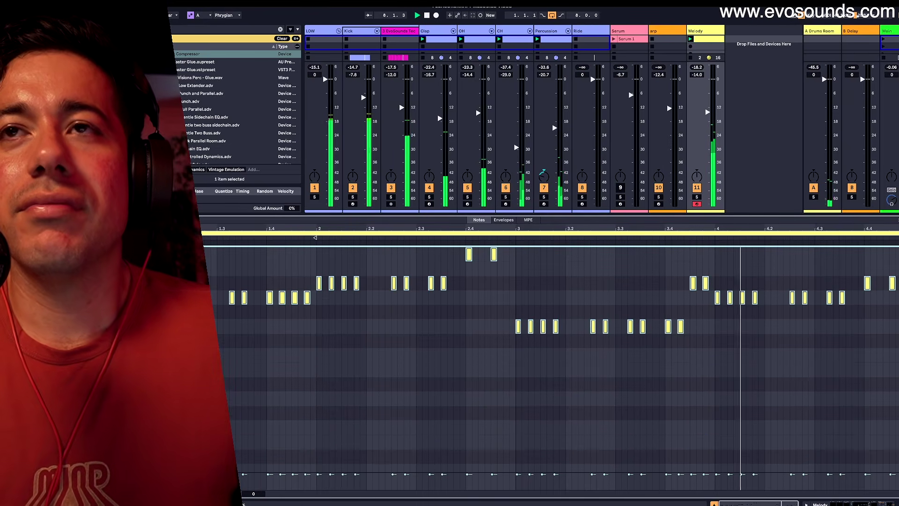